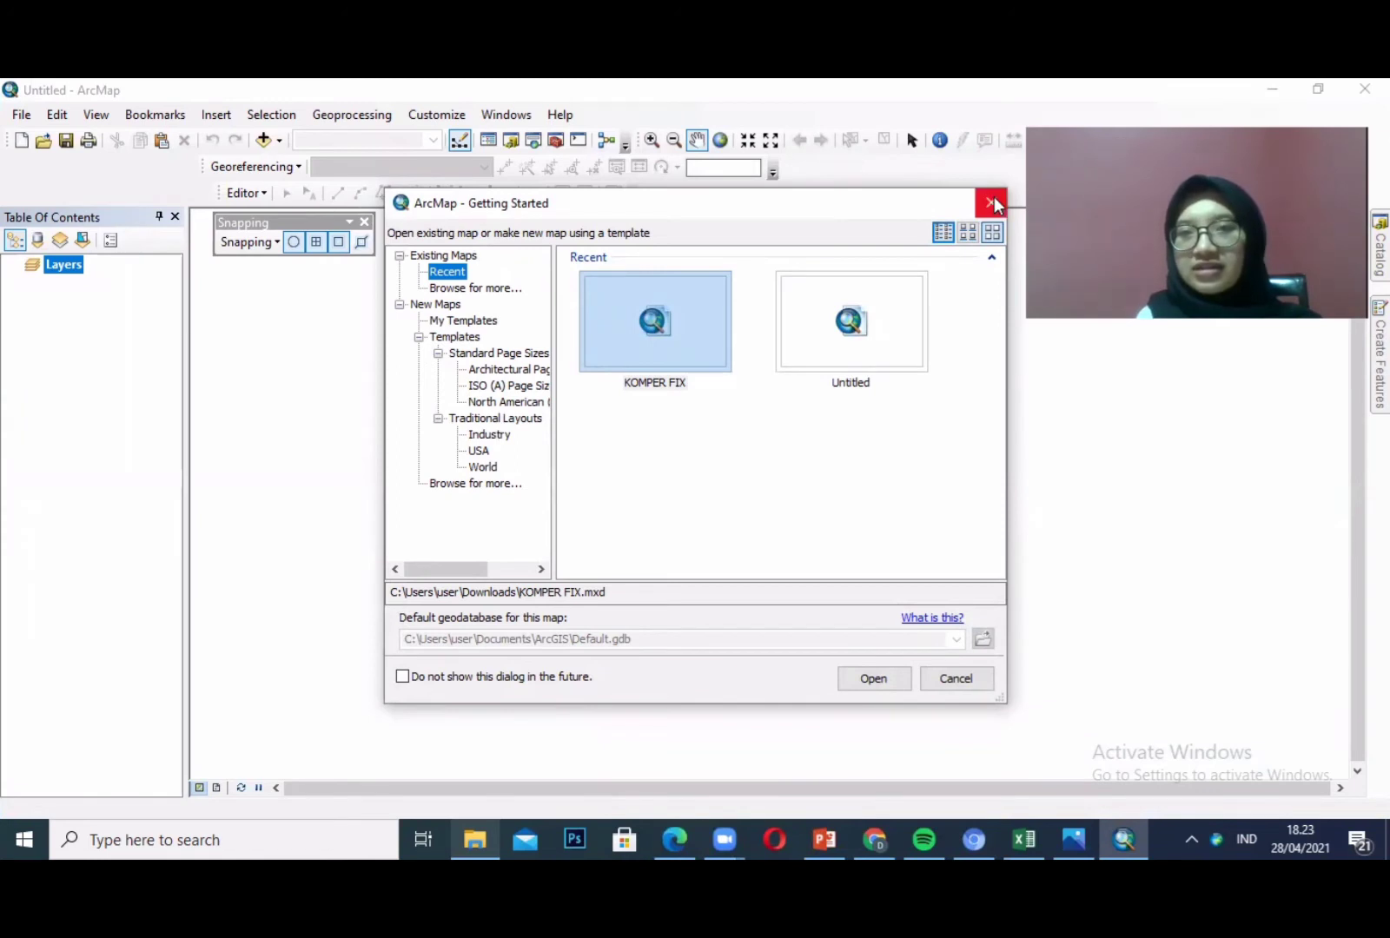
# - Dismiss the Getting Started dialog and add Kec_Ajung.shp from the Jember SHP folder in the Catalog to the map
pyautogui.click(993, 203)
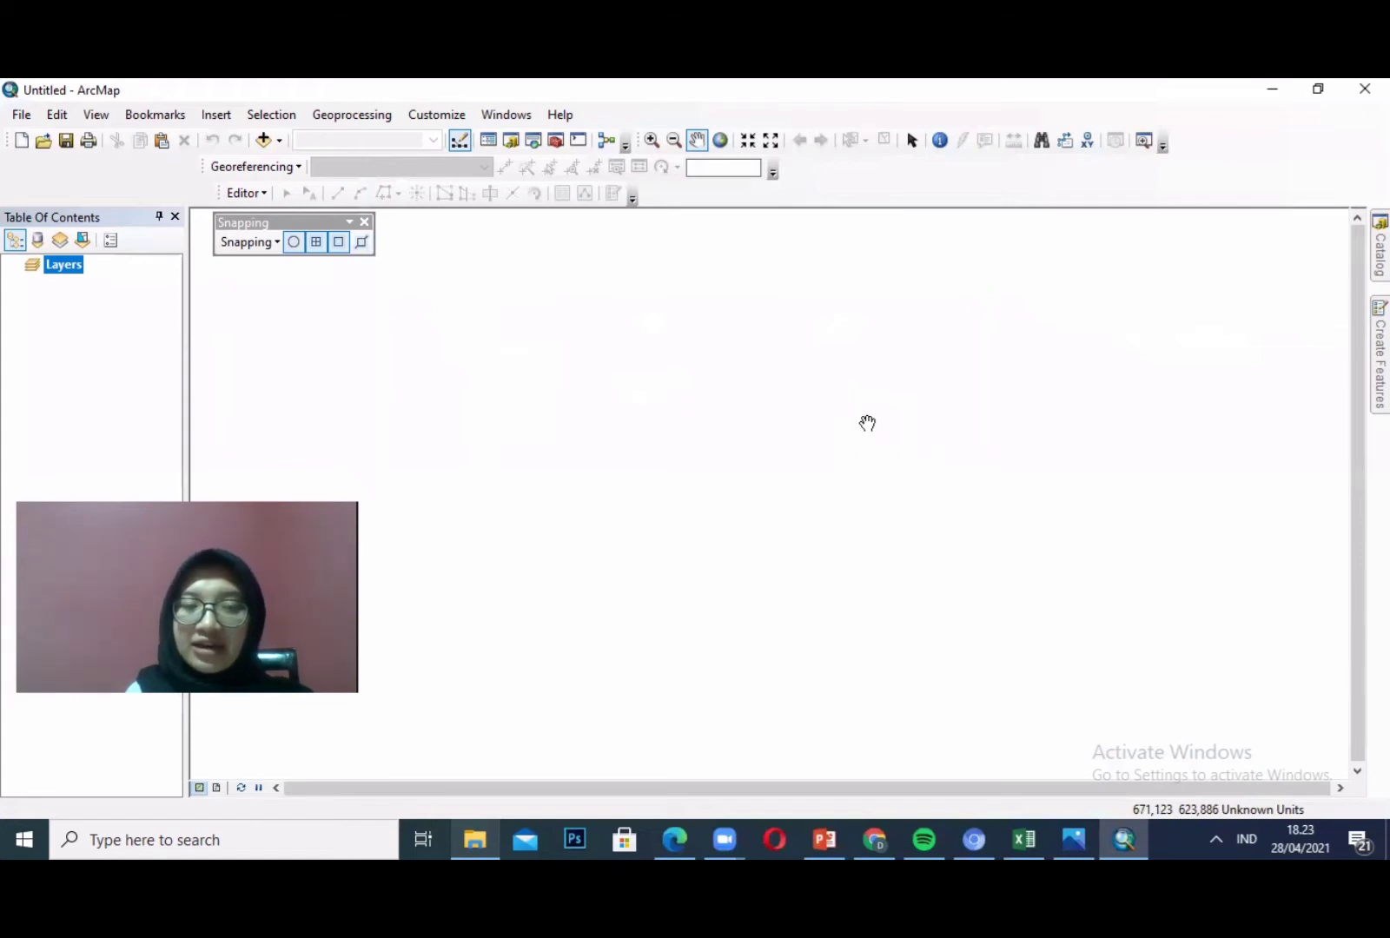
pyautogui.click(1380, 247)
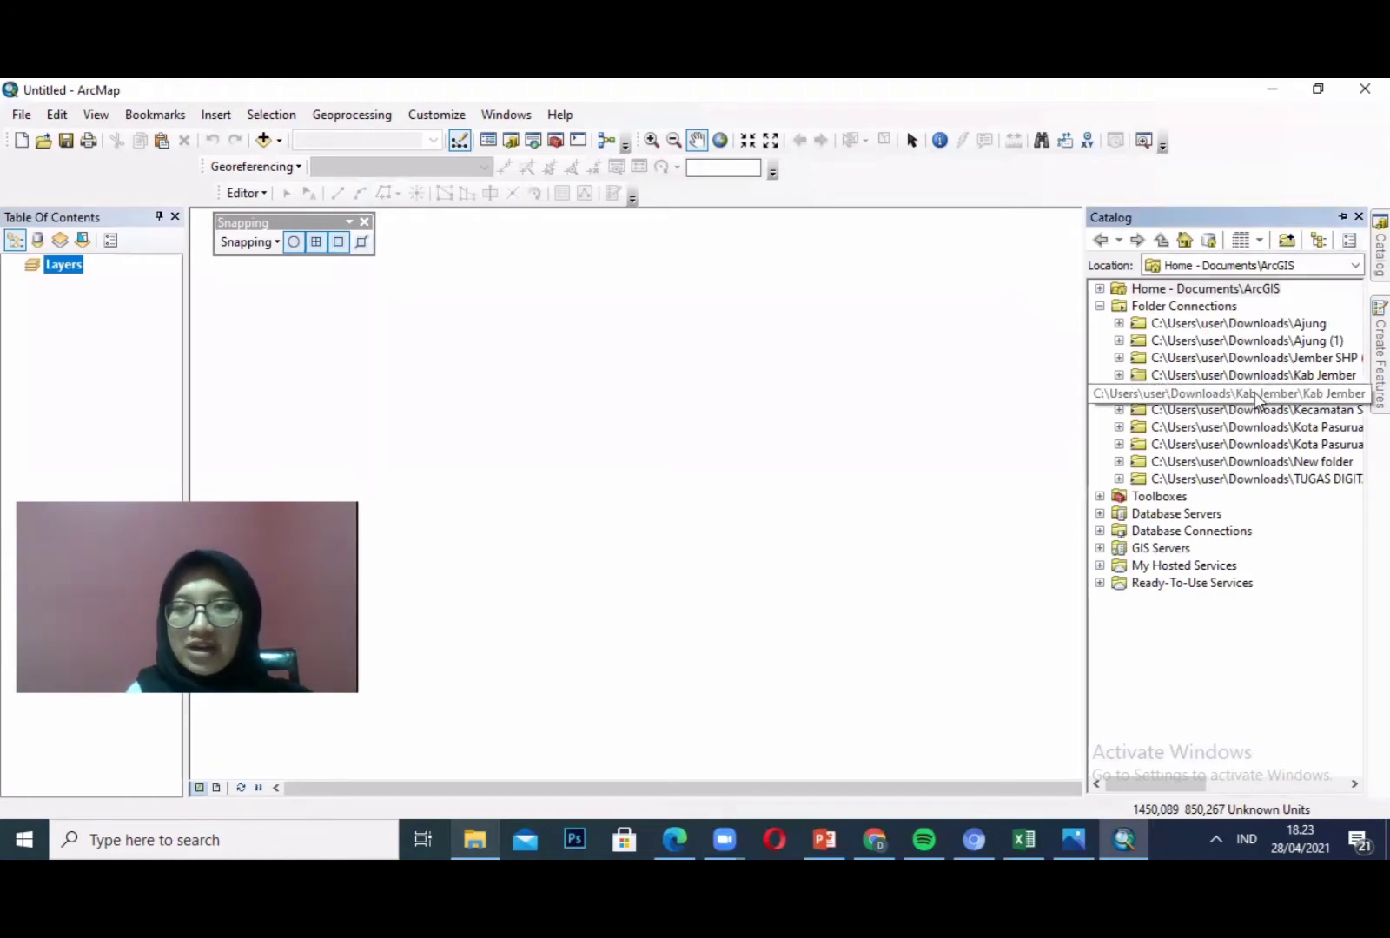
pyautogui.click(1119, 358)
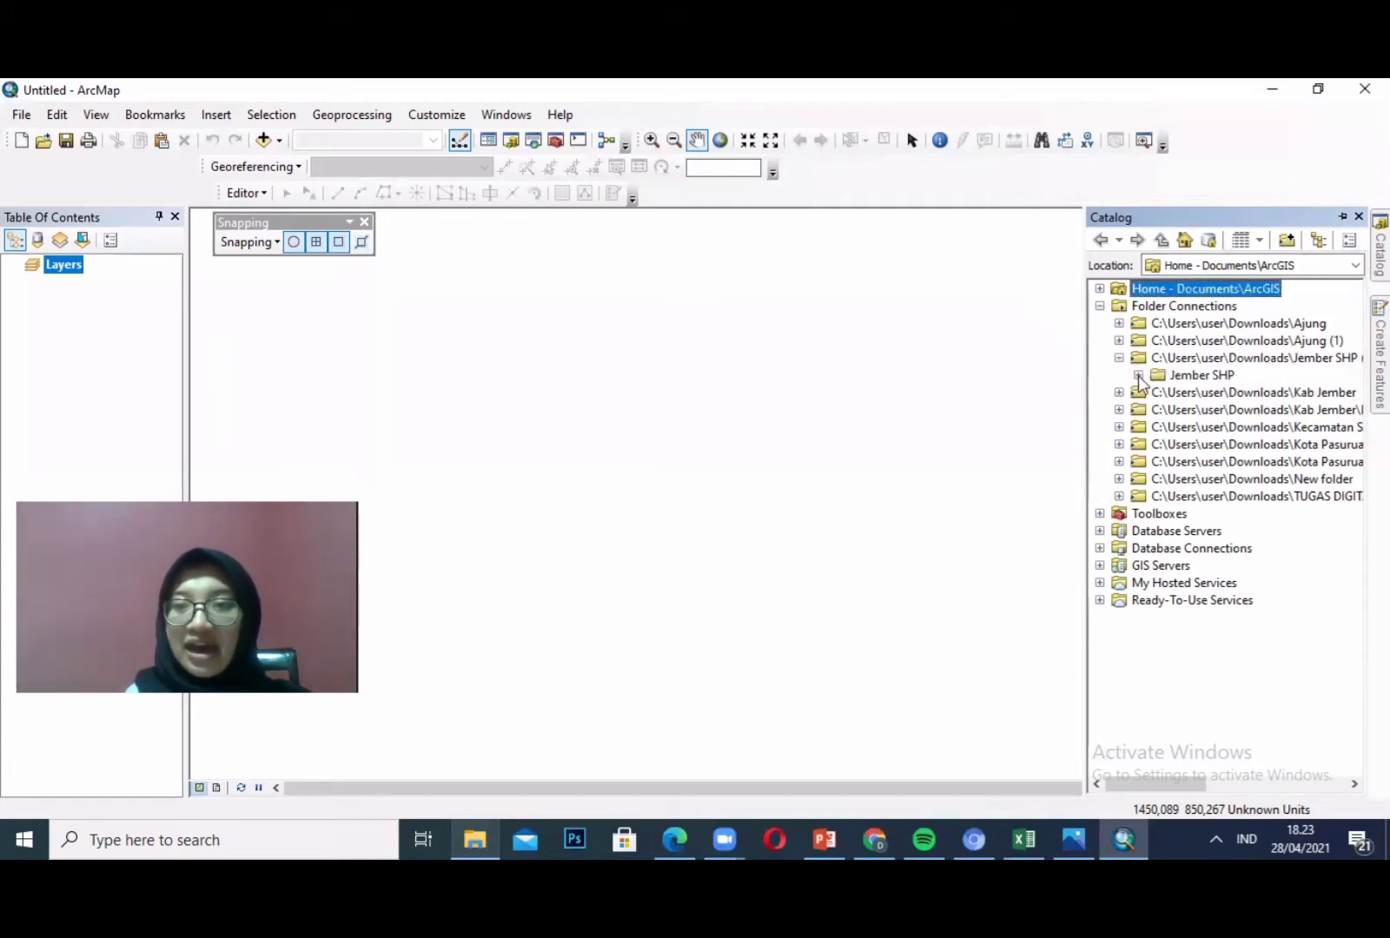
pyautogui.click(1136, 375)
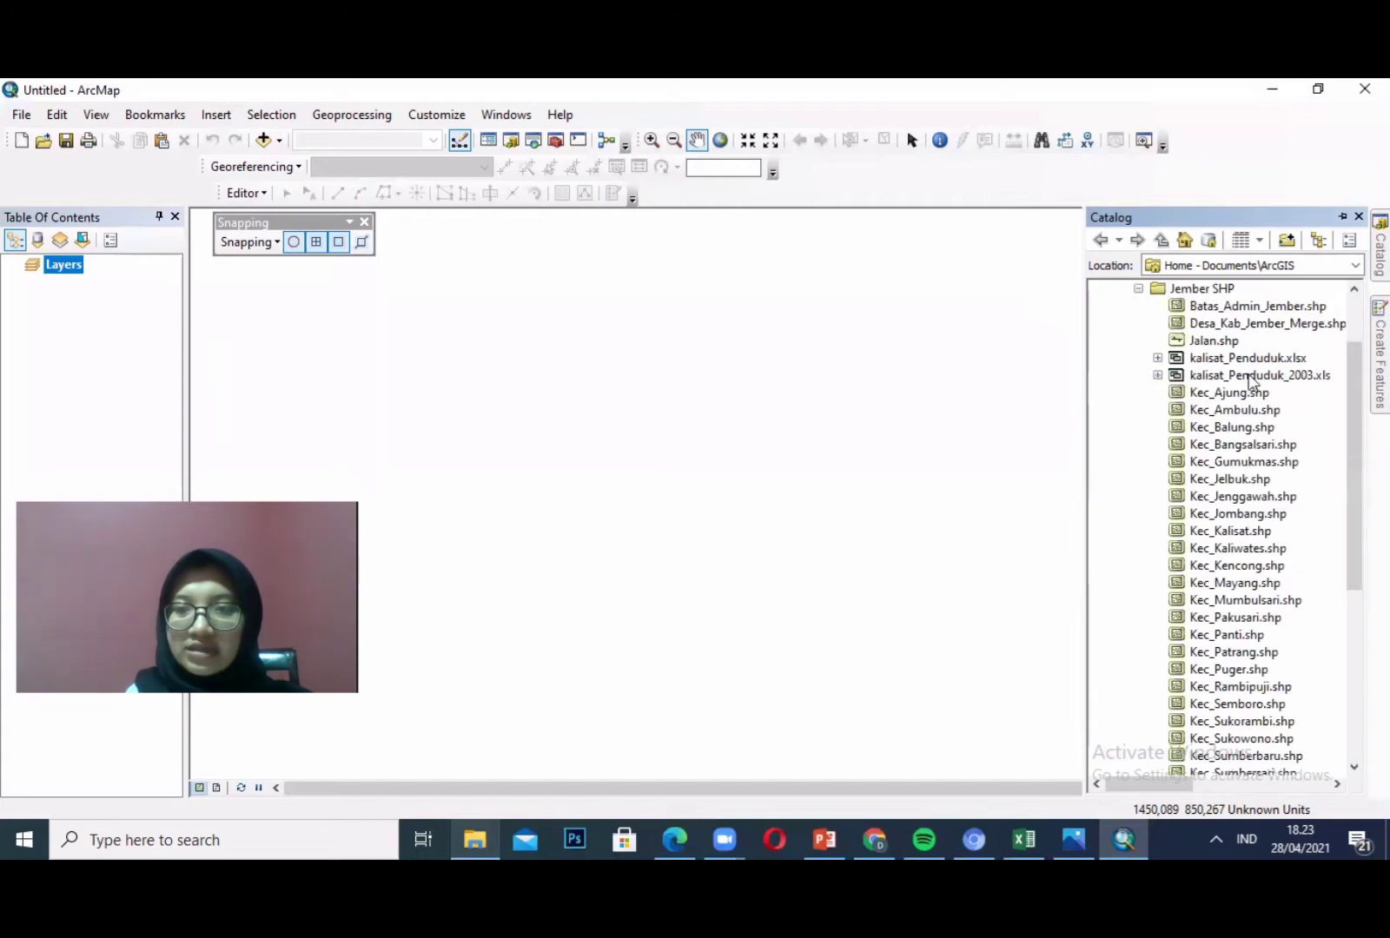
pyautogui.scroll(-3, 1254, 395)
pyautogui.scroll(4, 1253, 398)
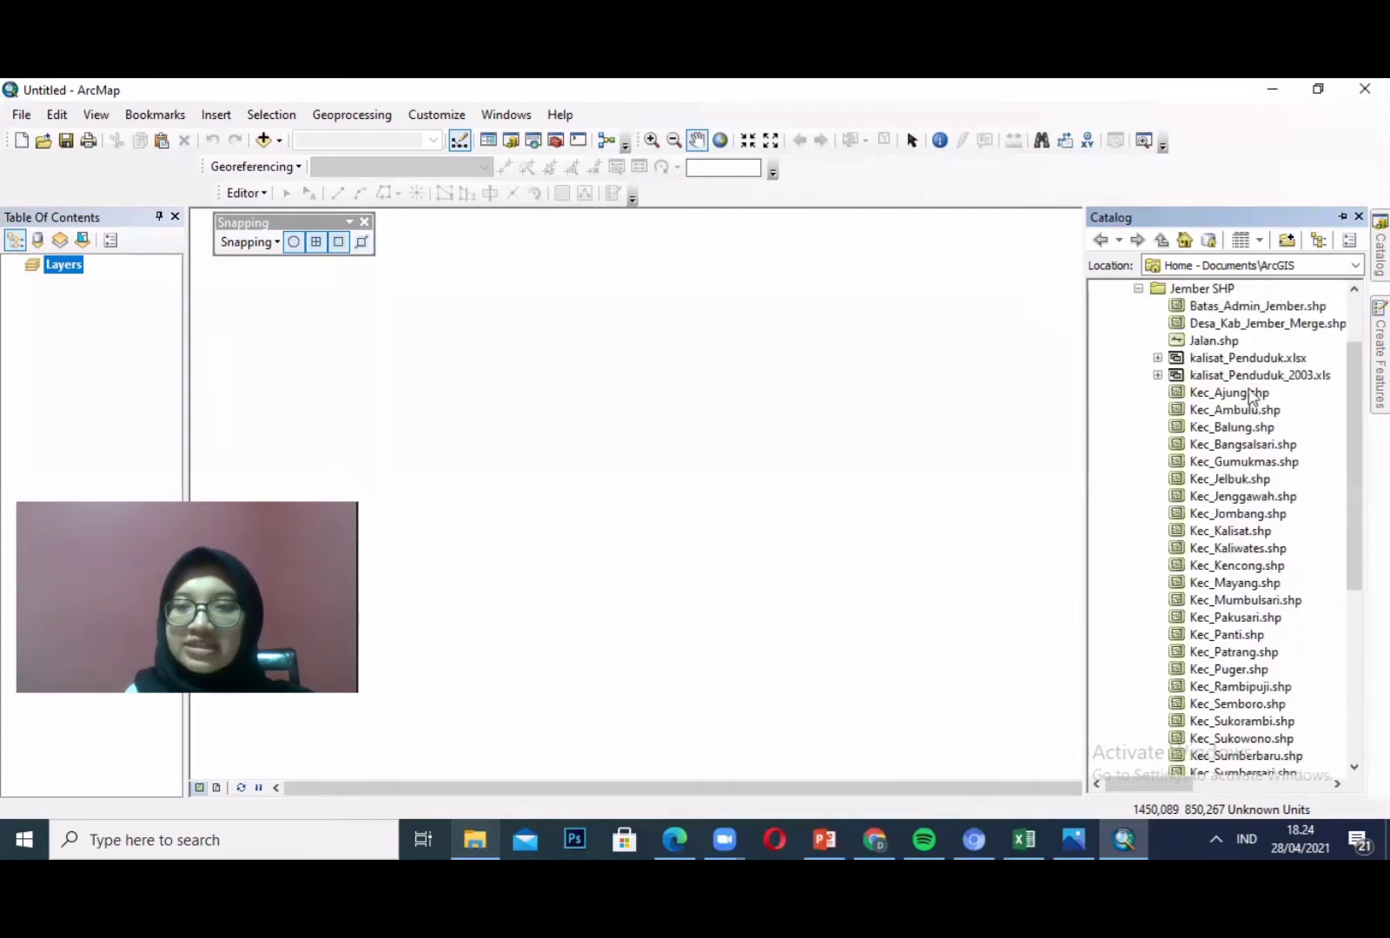
pyautogui.click(1245, 396)
pyautogui.moveTo(1245, 395)
pyautogui.mouseDown()
pyautogui.moveTo(1083, 413)
pyautogui.moveTo(413, 385)
pyautogui.moveTo(404, 370)
pyautogui.mouseUp()
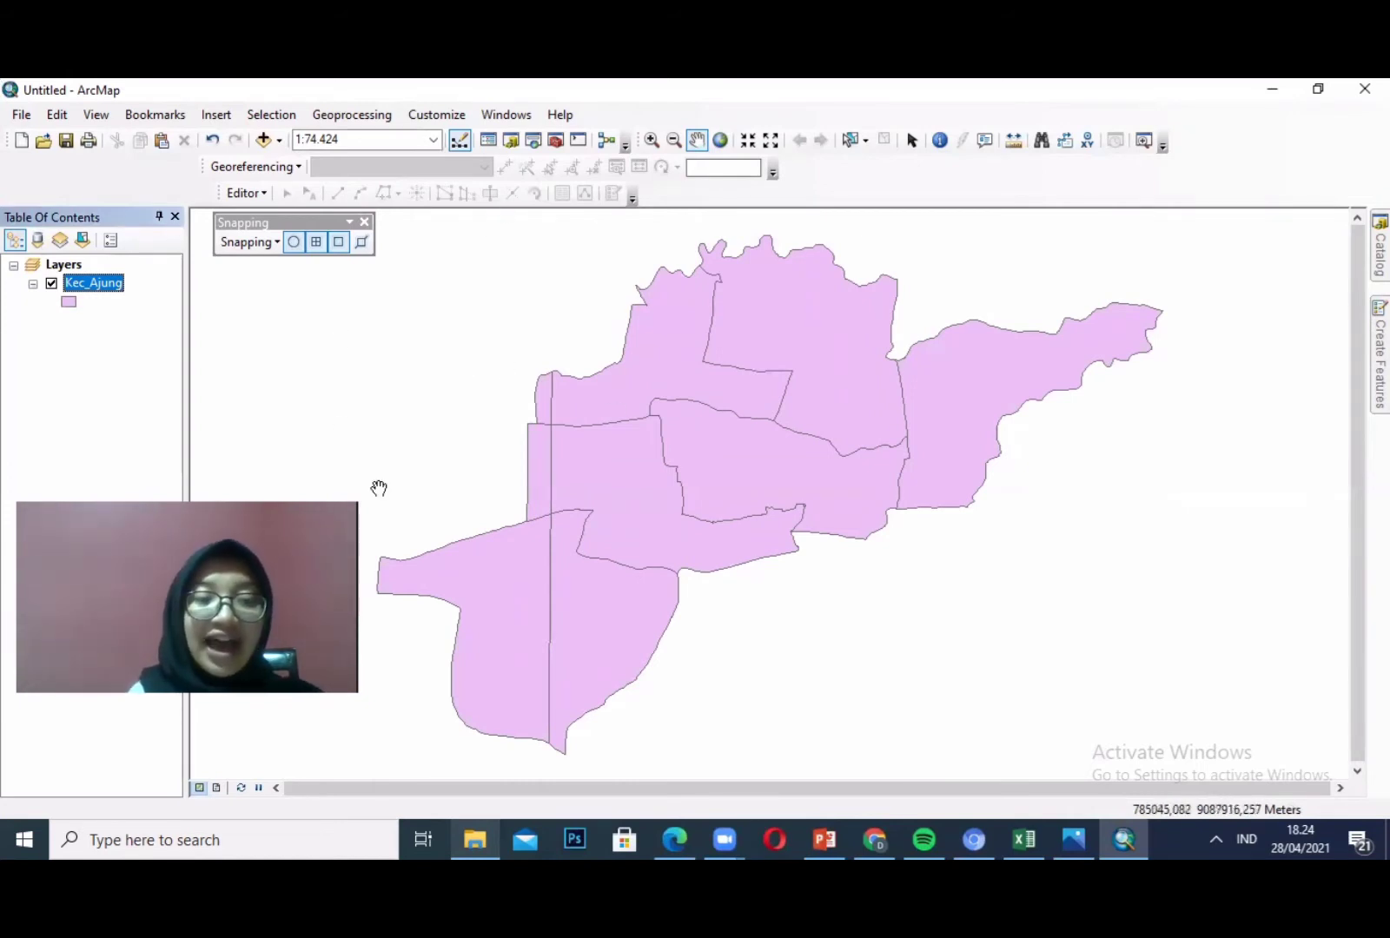
# - Open the Kec_Ajung attribute table and widen the NAMOBJ column to fit its full village names
pyautogui.rightClick(105, 286)
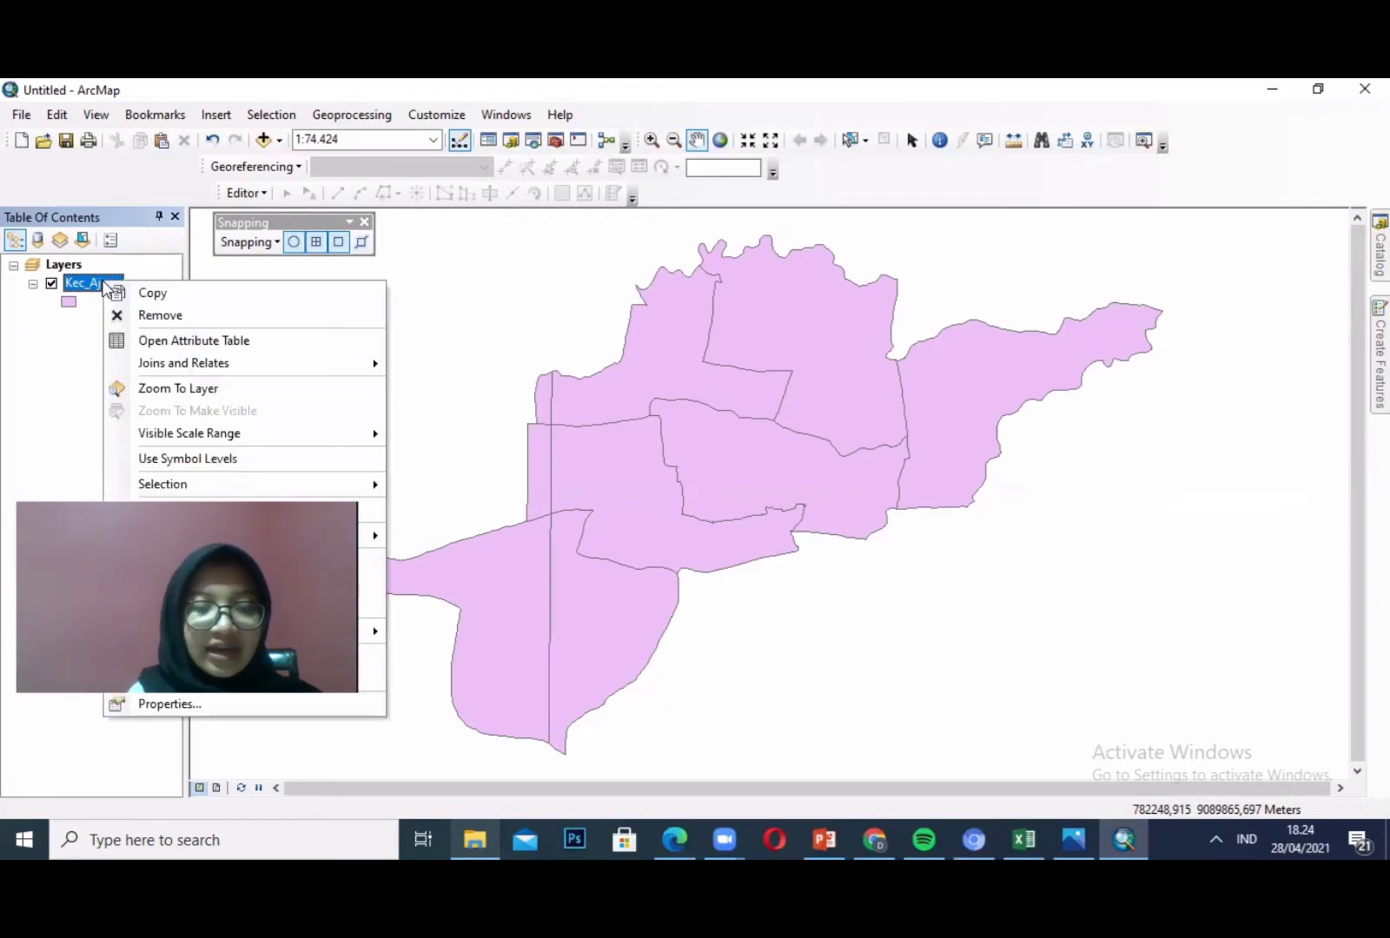
pyautogui.click(251, 341)
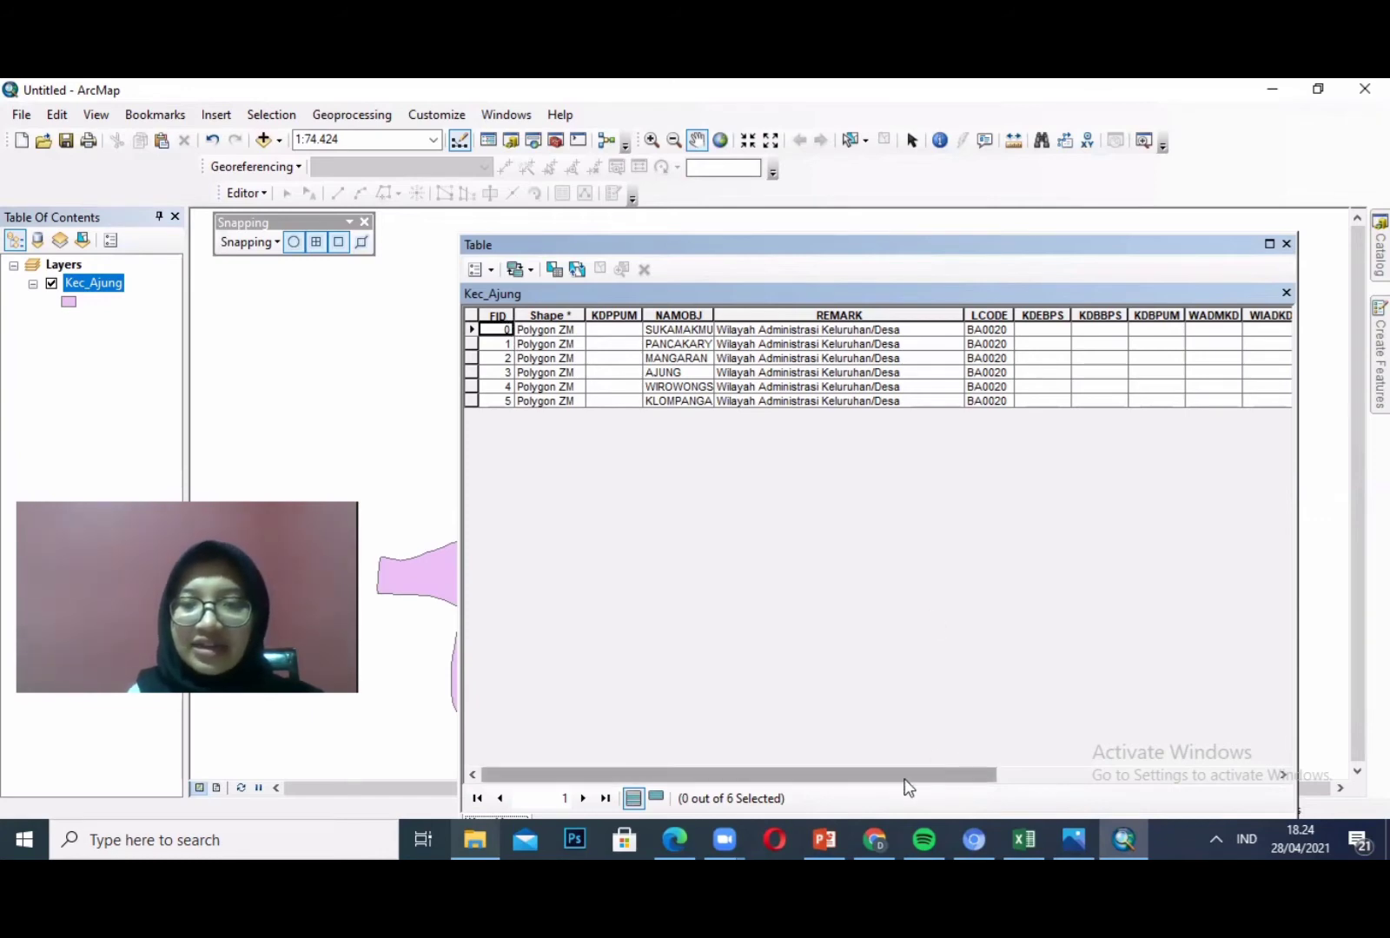
pyautogui.moveTo(893, 780); pyautogui.dragTo(800, 763)
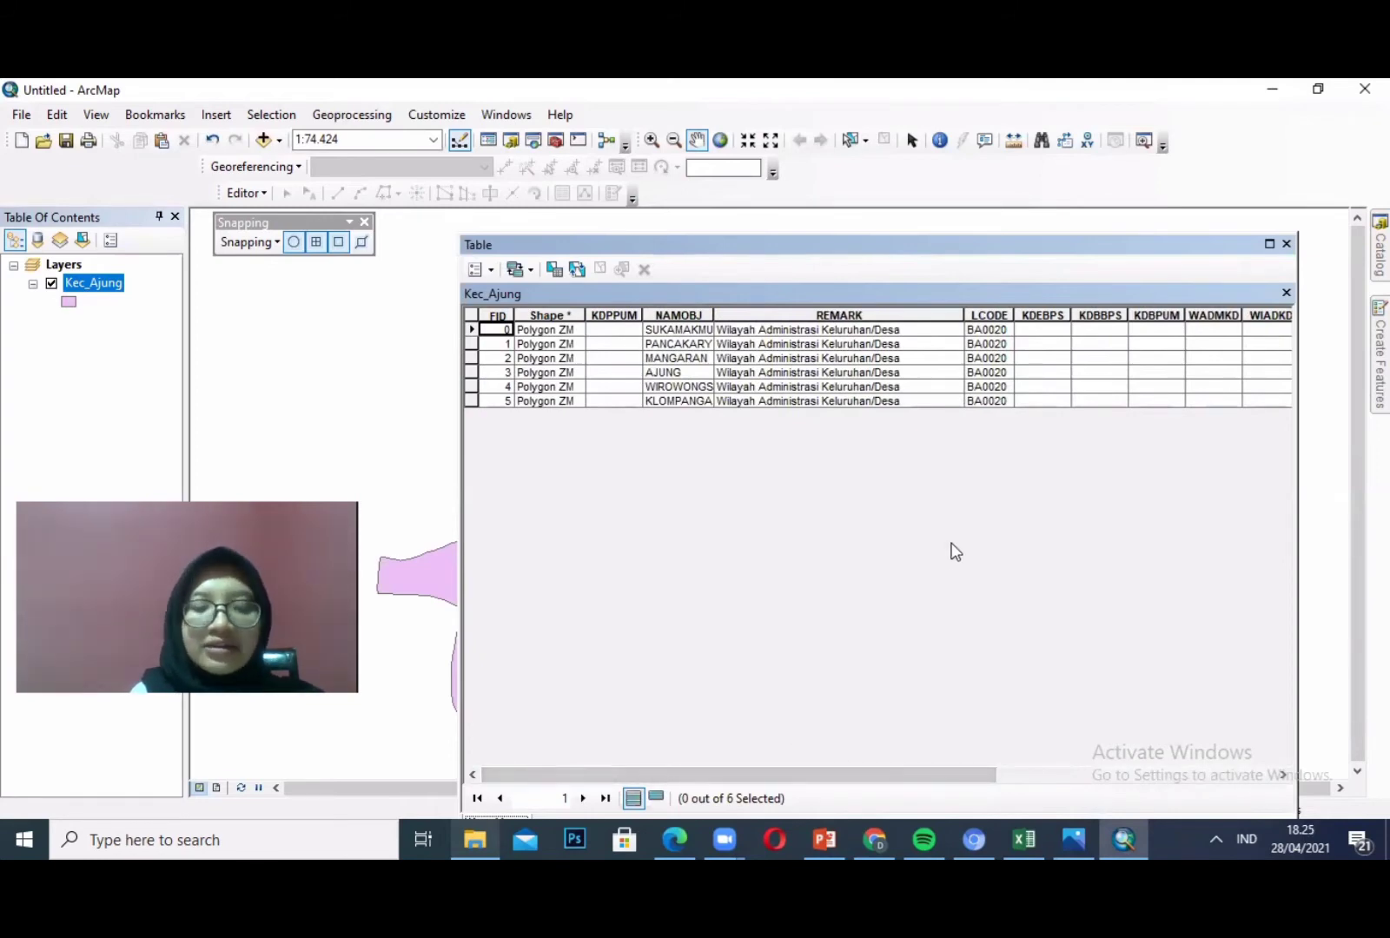
pyautogui.doubleClick(713, 315)
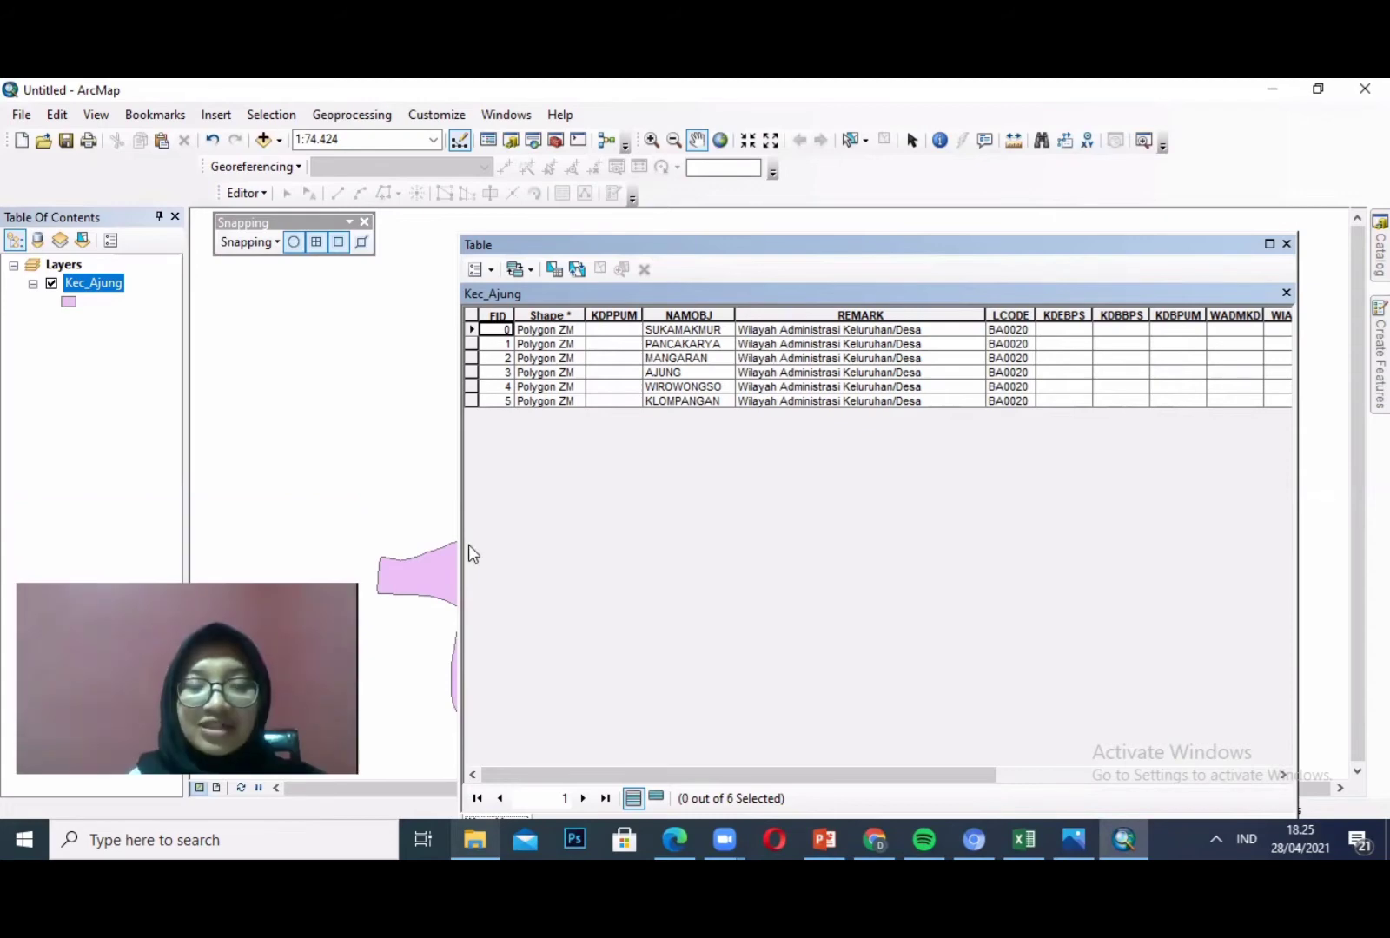
# - Select the SUKAMAKMUR record in the attribute table and bring its polygon into view on the map
pyautogui.click(471, 331)
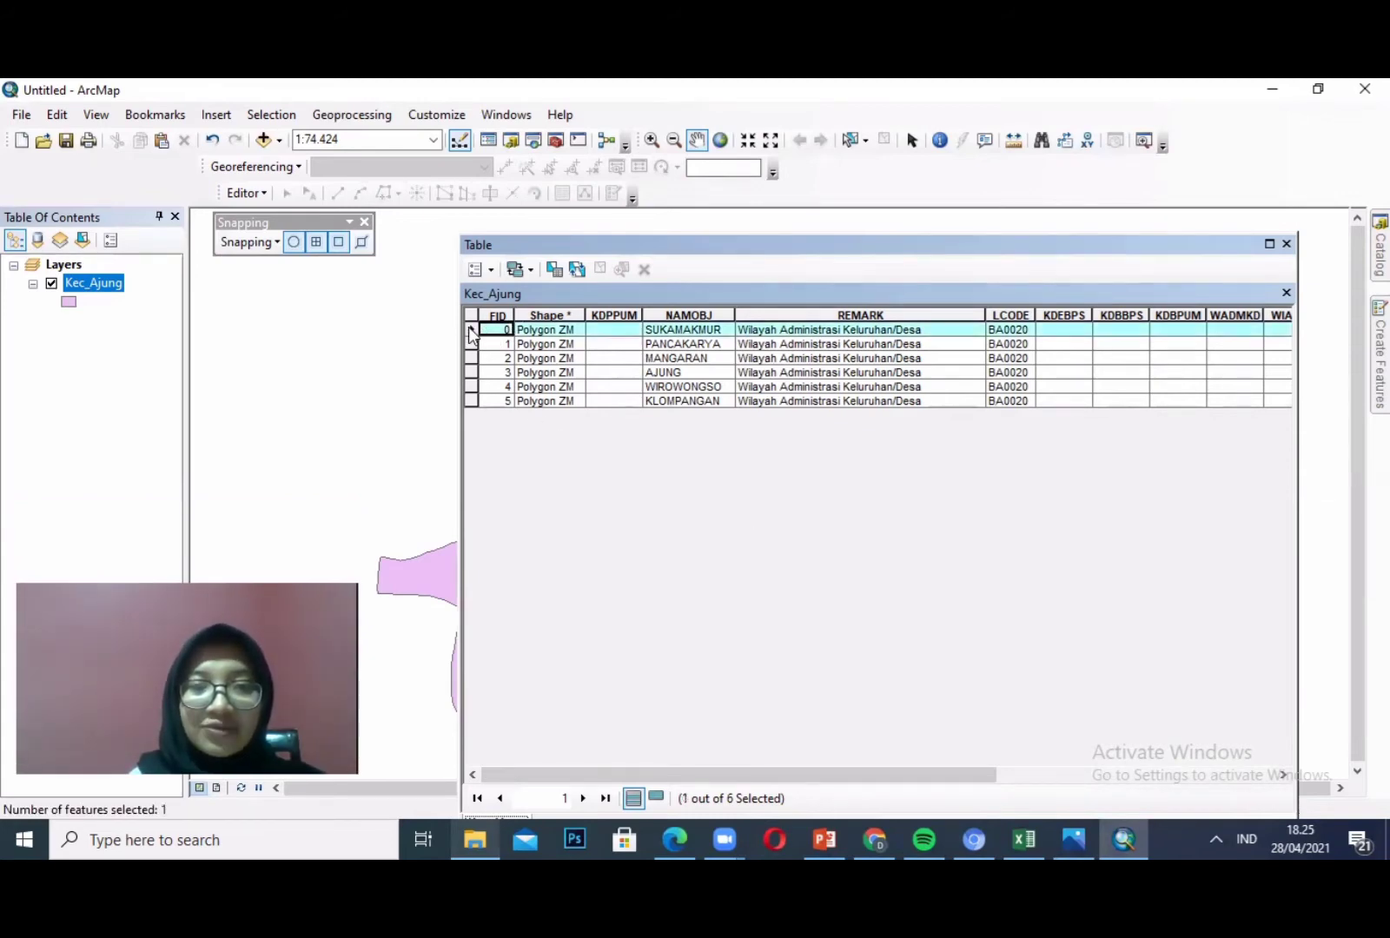
pyautogui.moveTo(370, 565); pyautogui.dragTo(230, 440)
pyautogui.moveTo(365, 431); pyautogui.dragTo(376, 366)
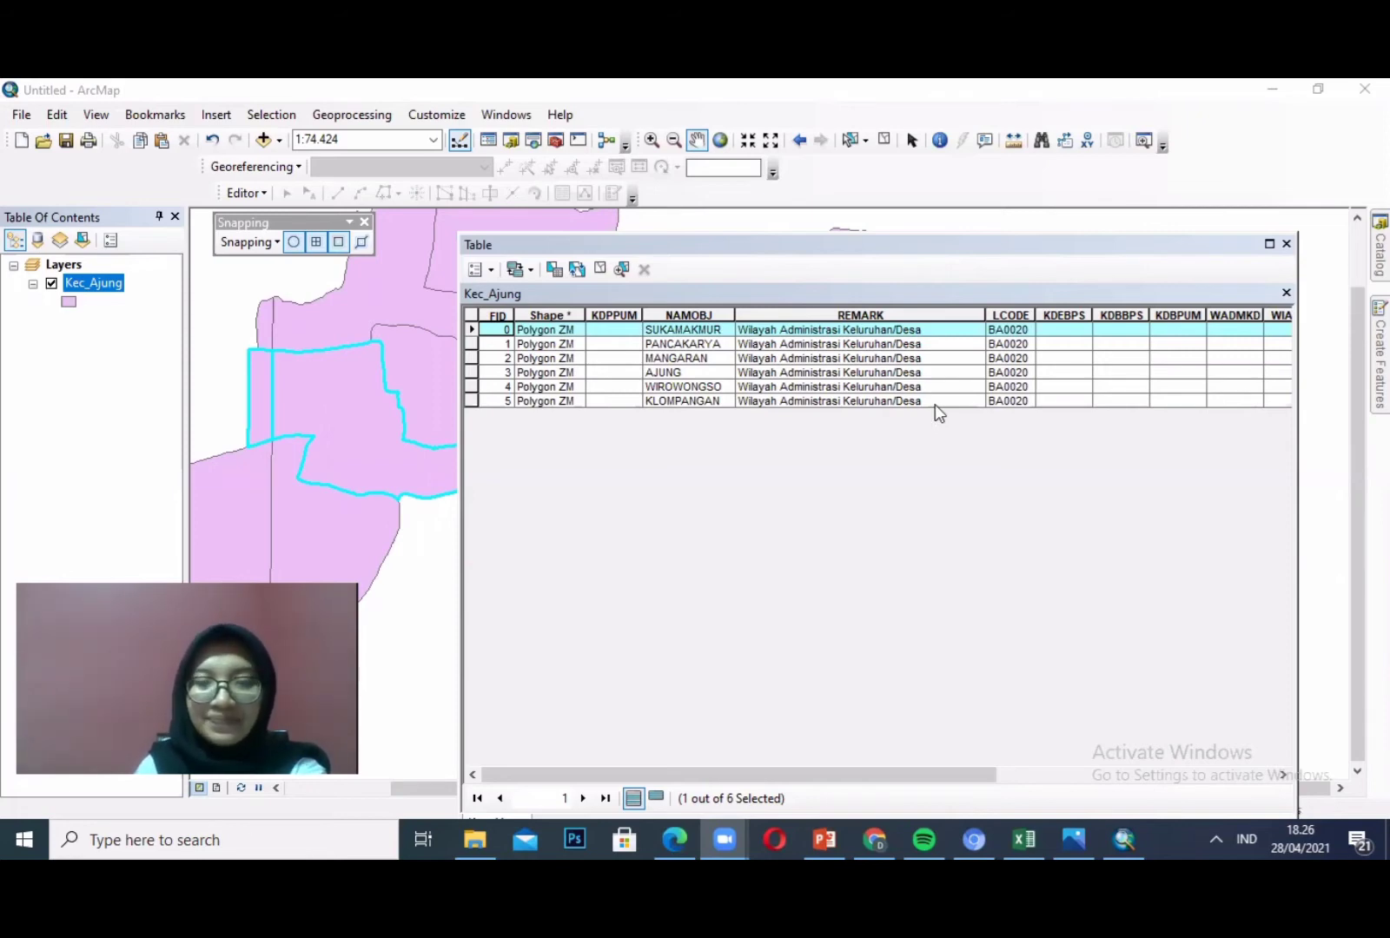
pyautogui.click(875, 451)
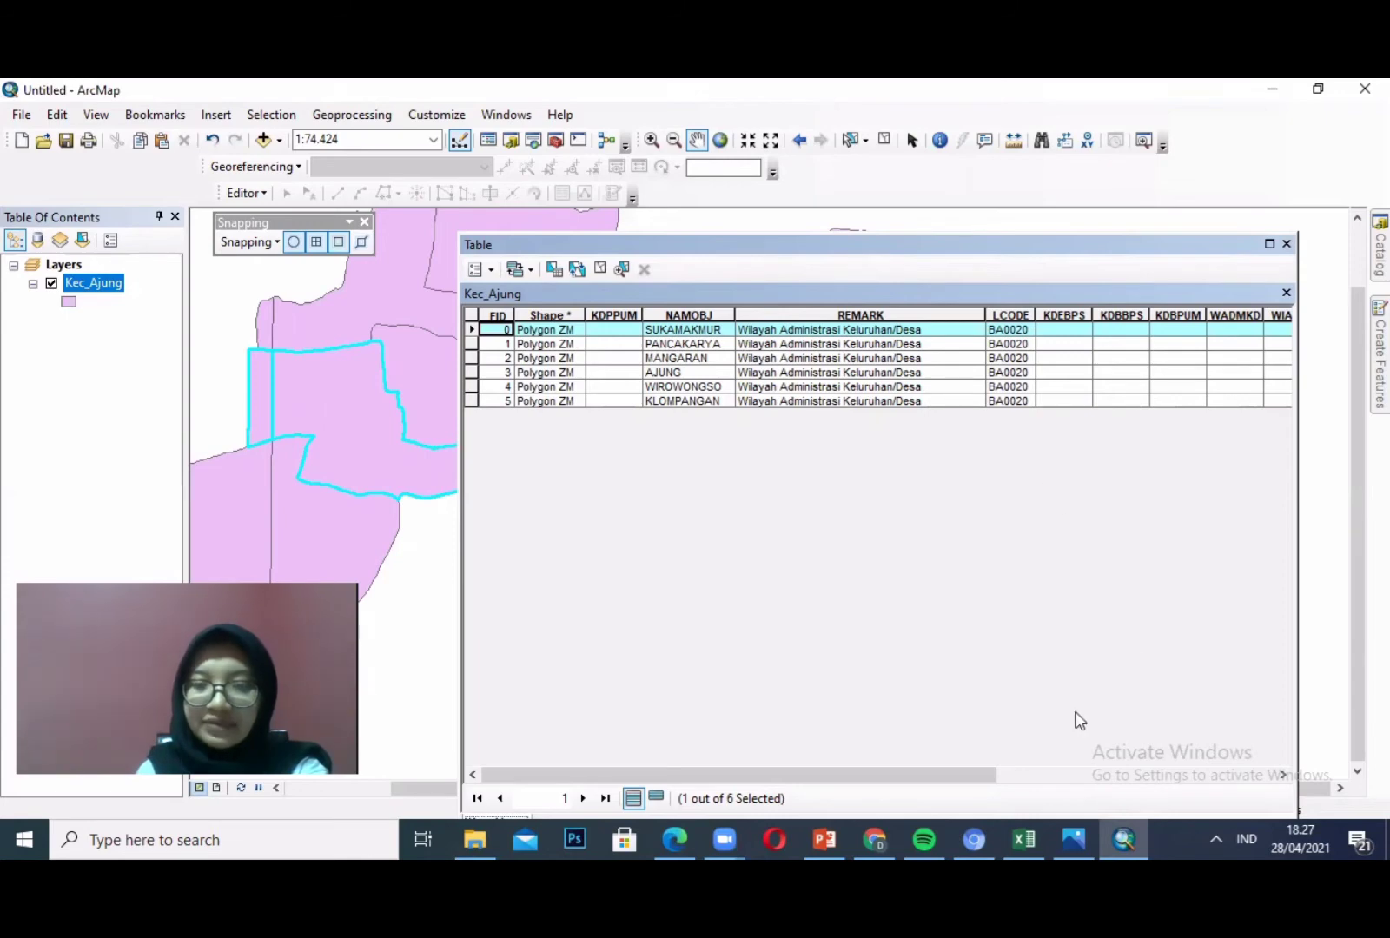
# - Compare the NAMOBJ column of the Book1 workbook in Excel with the Kec_Ajung attribute table in ArcMap
pyautogui.click(1020, 832)
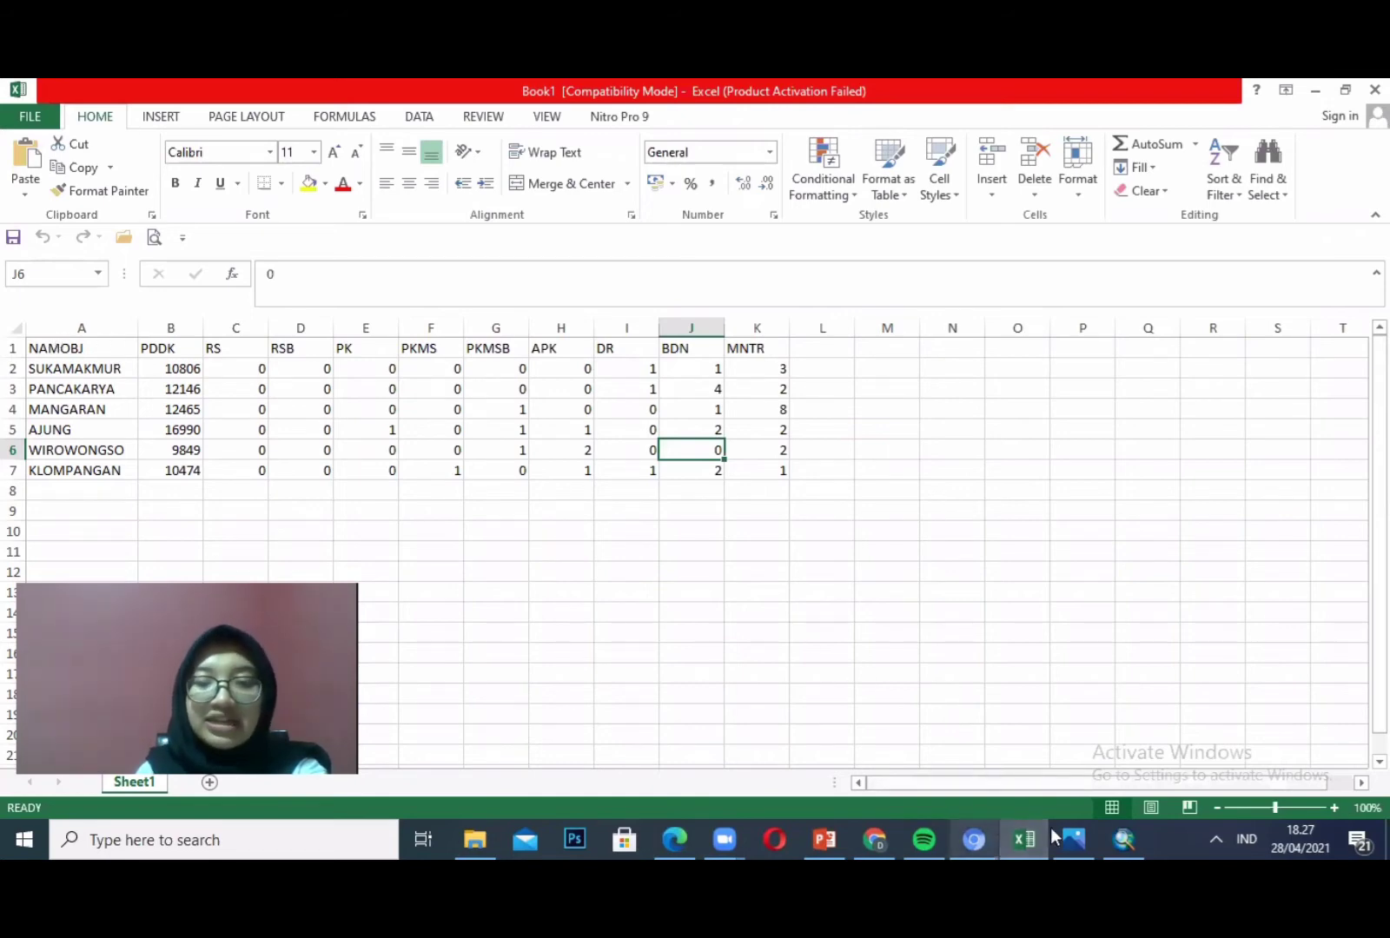
pyautogui.click(1112, 830)
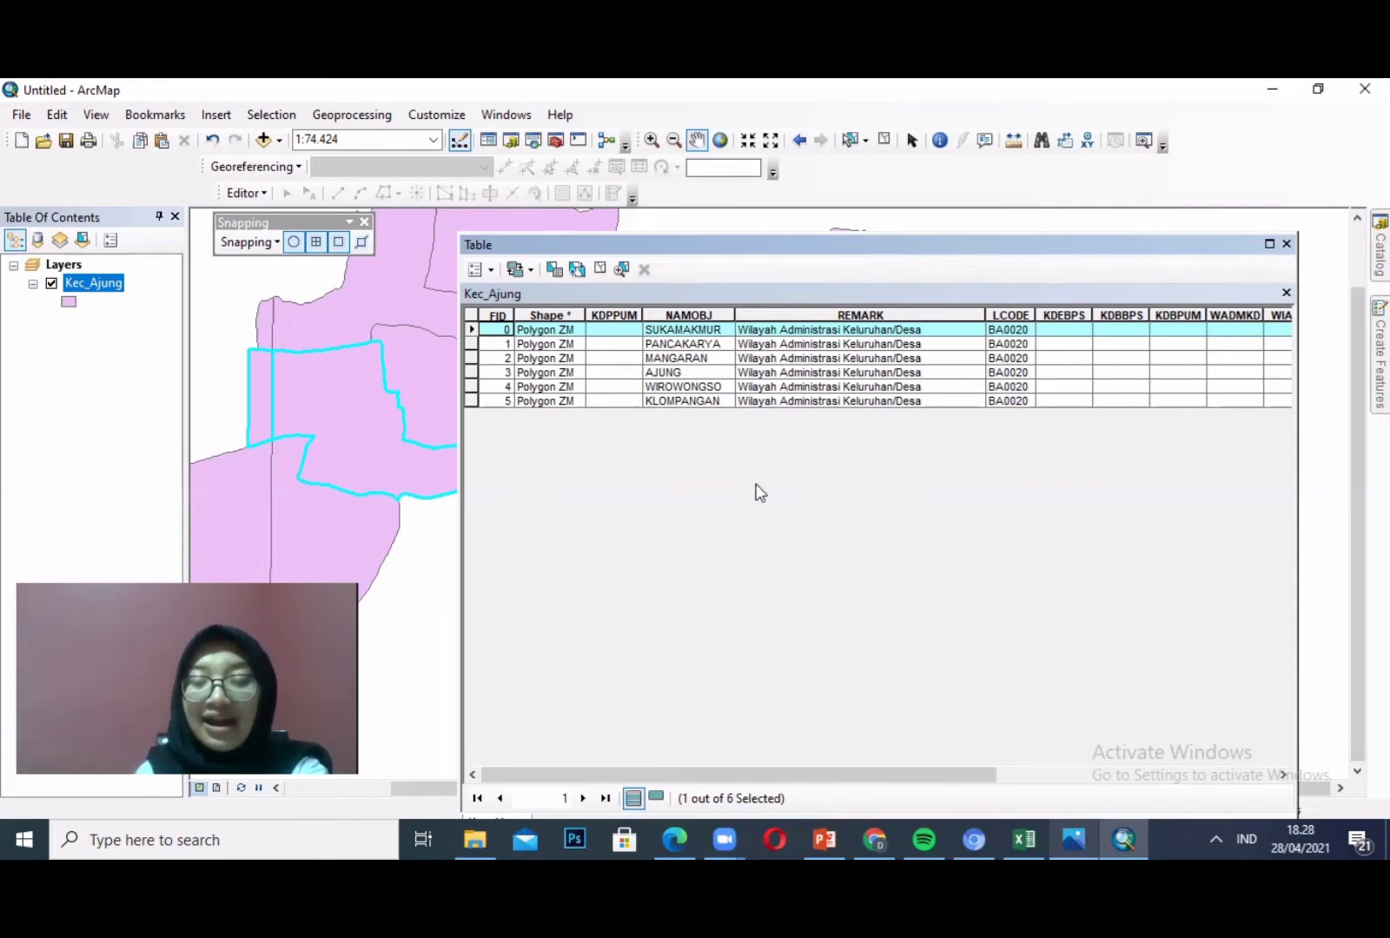
pyautogui.click(1024, 839)
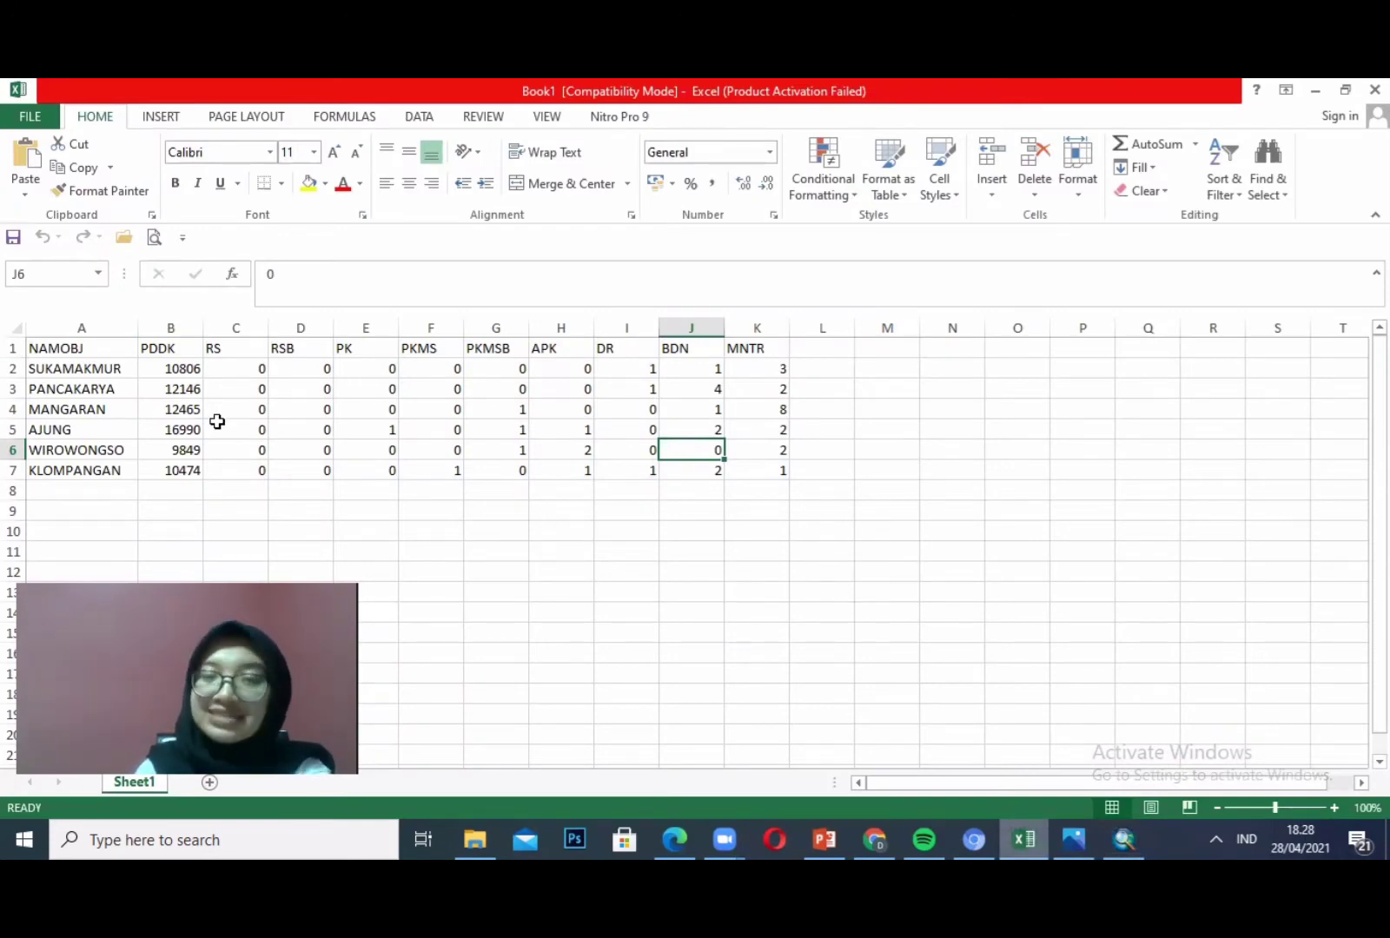
pyautogui.hotkey('alt', 'Tab')
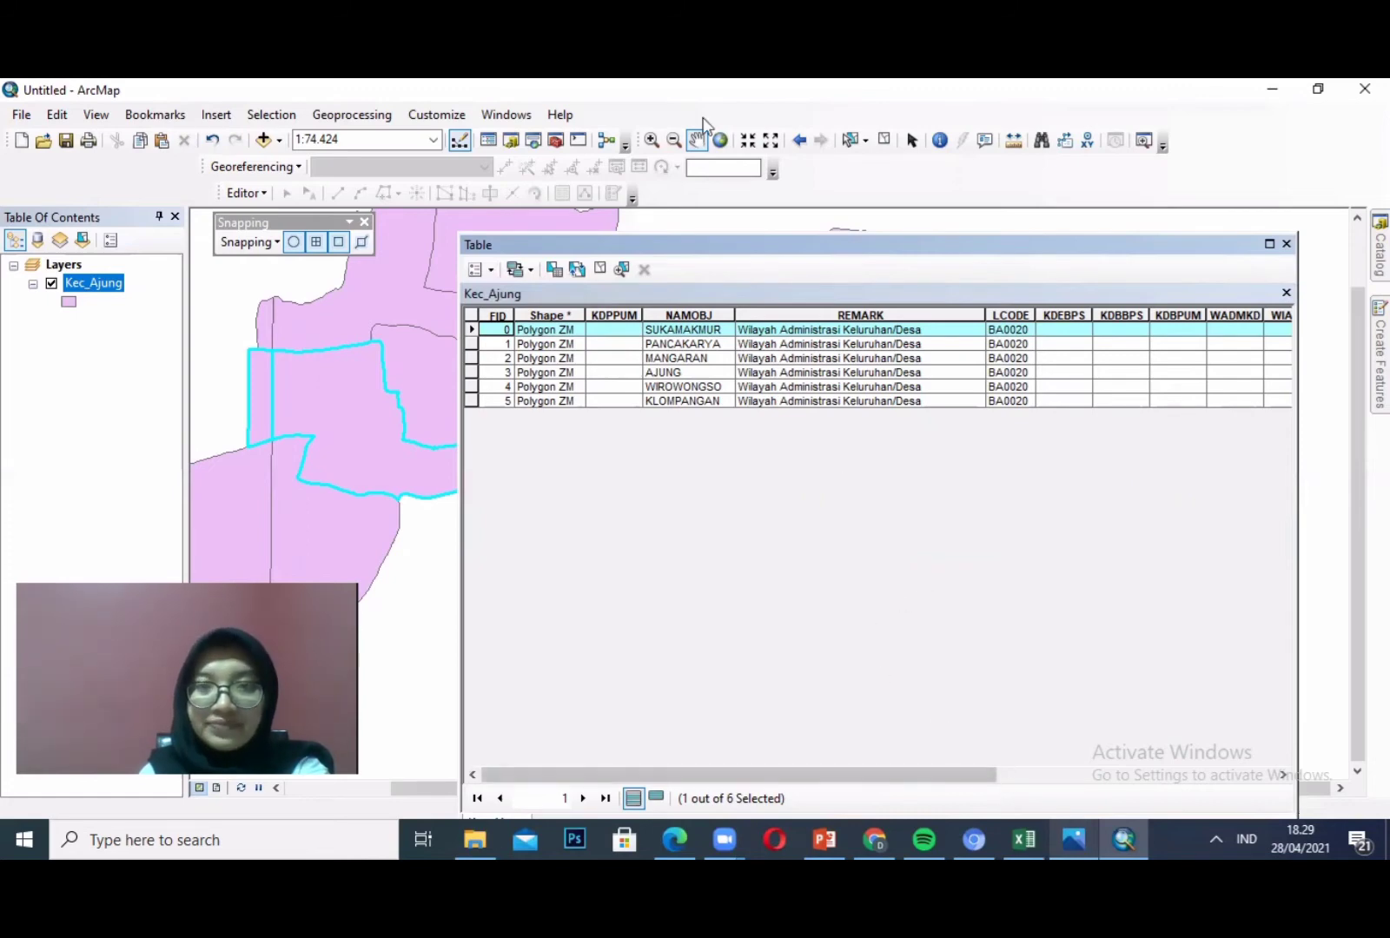
# - Switch to Excel and save the workbook in Downloads as DATA FASILITAS KESEHATAN AJUNG in Excel 97-2003 Workbook format
pyautogui.click(1024, 839)
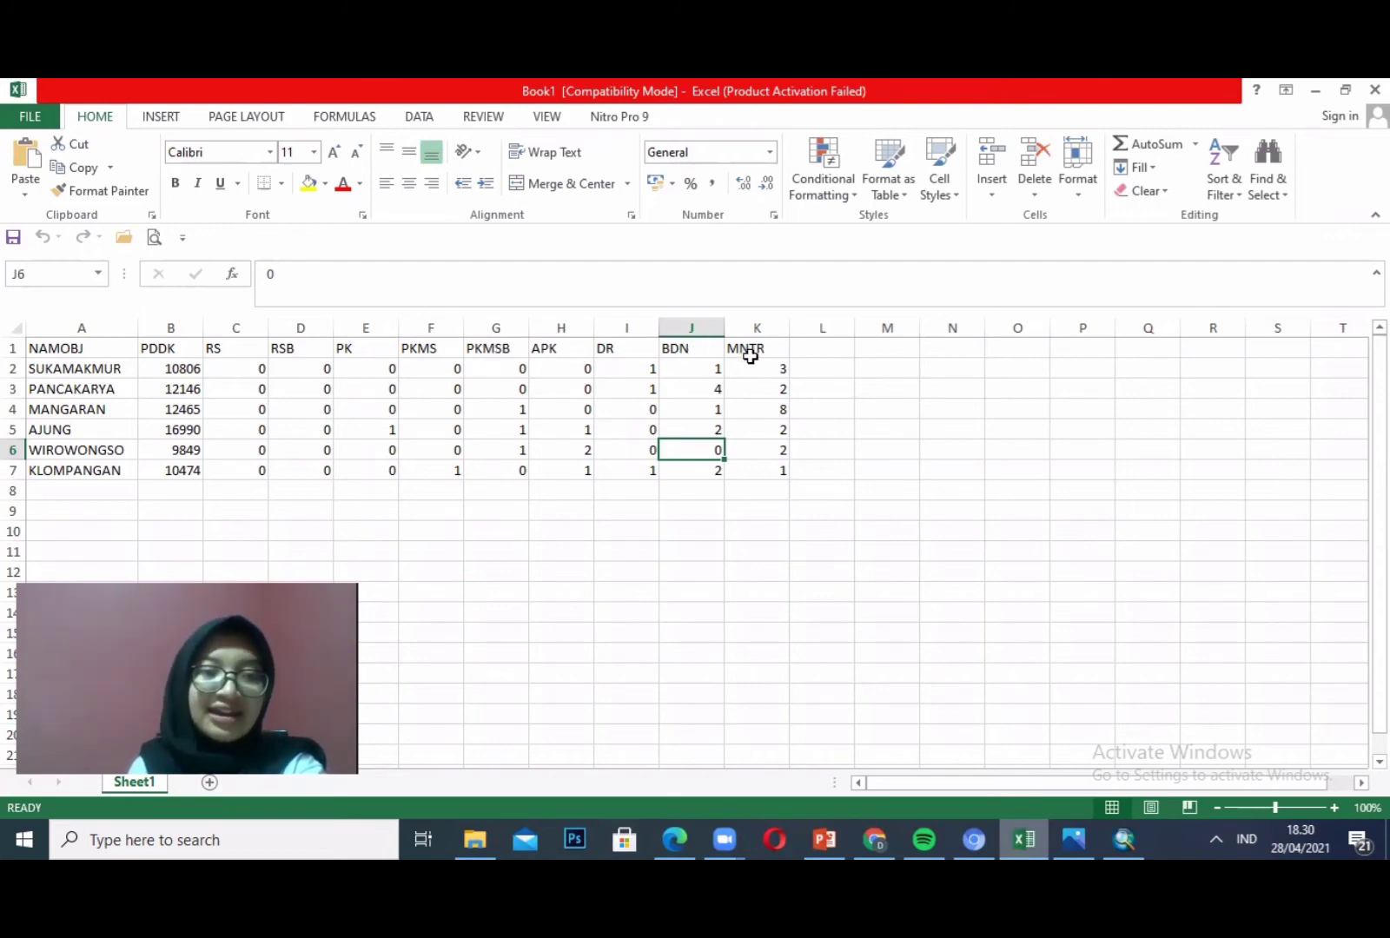
pyautogui.click(26, 124)
pyautogui.click(39, 316)
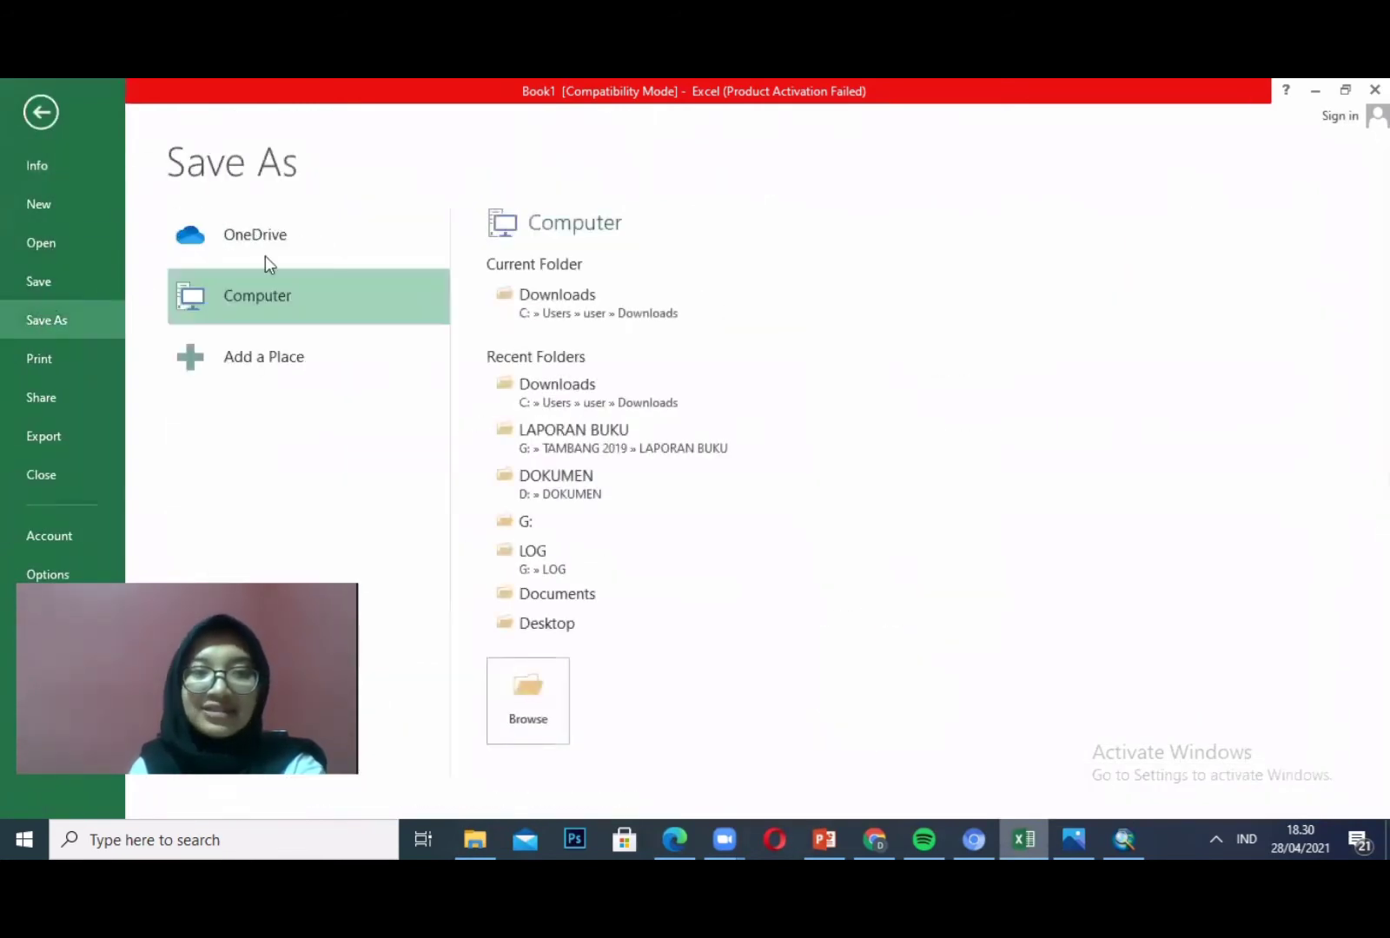
pyautogui.click(586, 297)
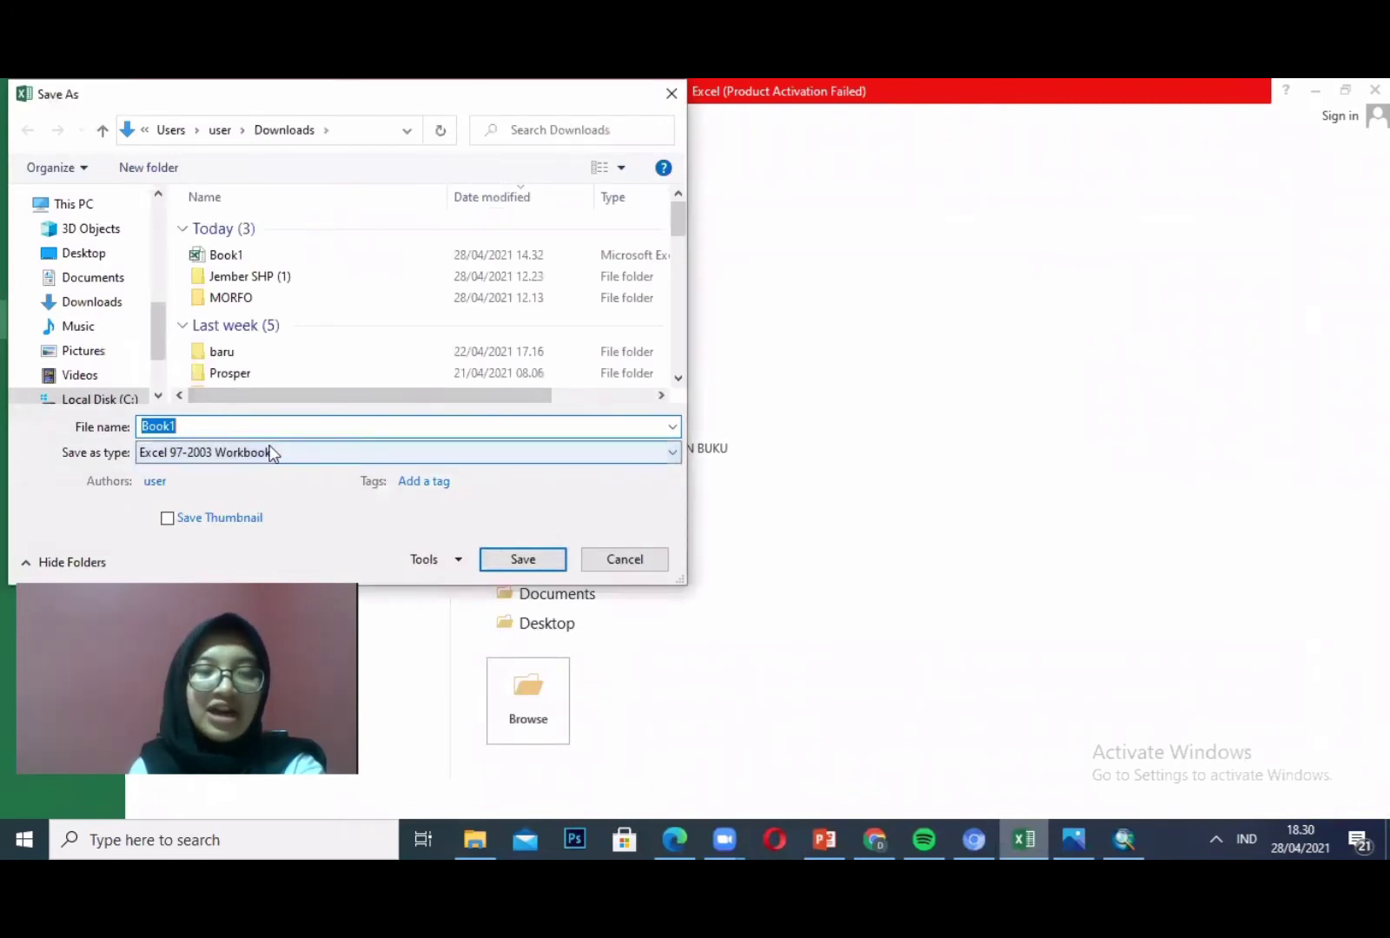
pyautogui.click(213, 426)
pyautogui.moveTo(213, 425); pyautogui.dragTo(144, 426)
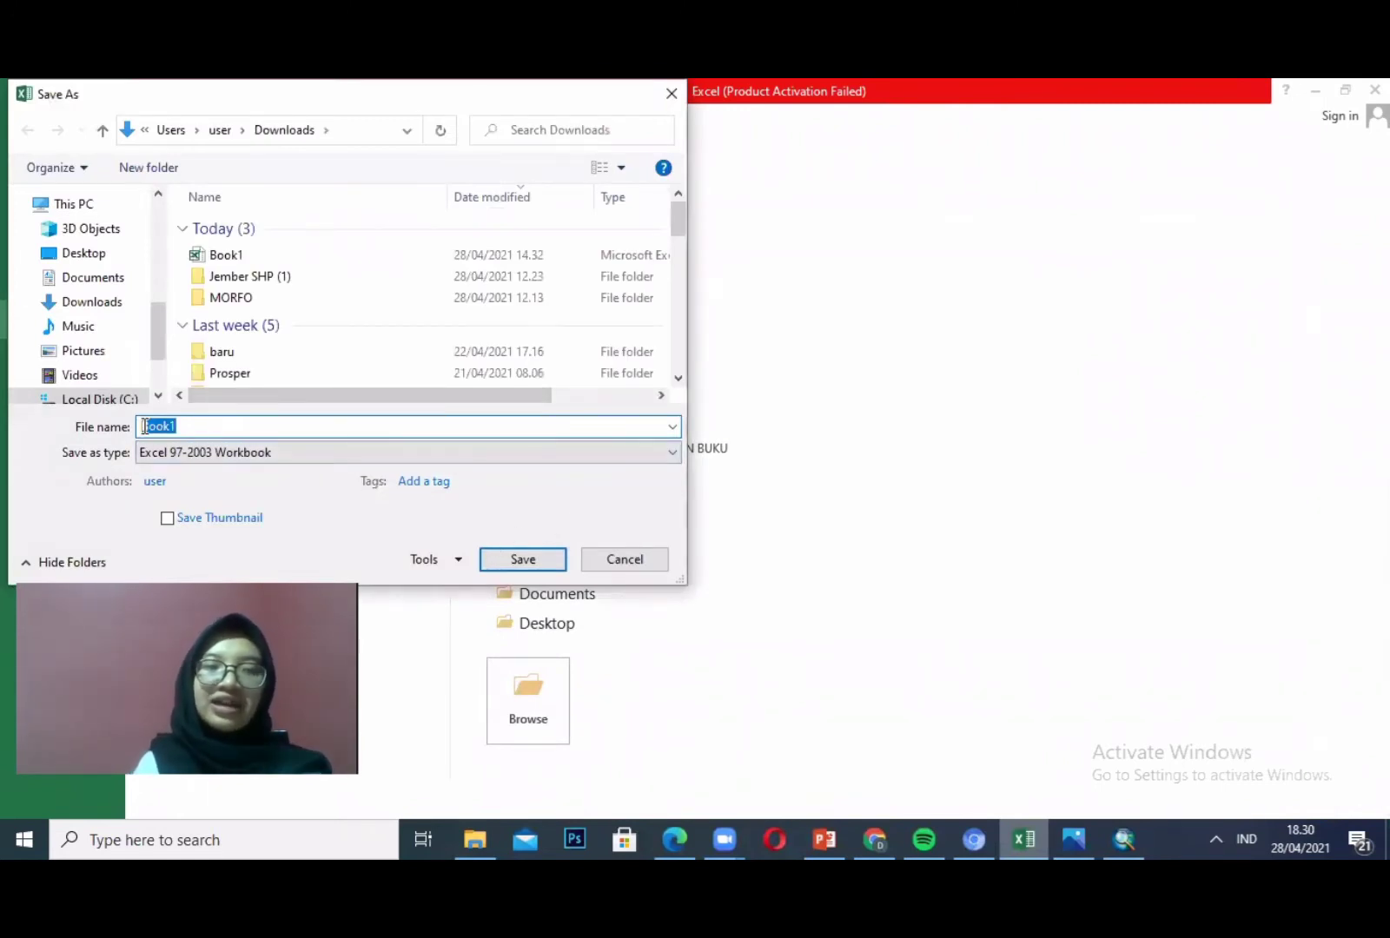
pyautogui.press('BackSpace')
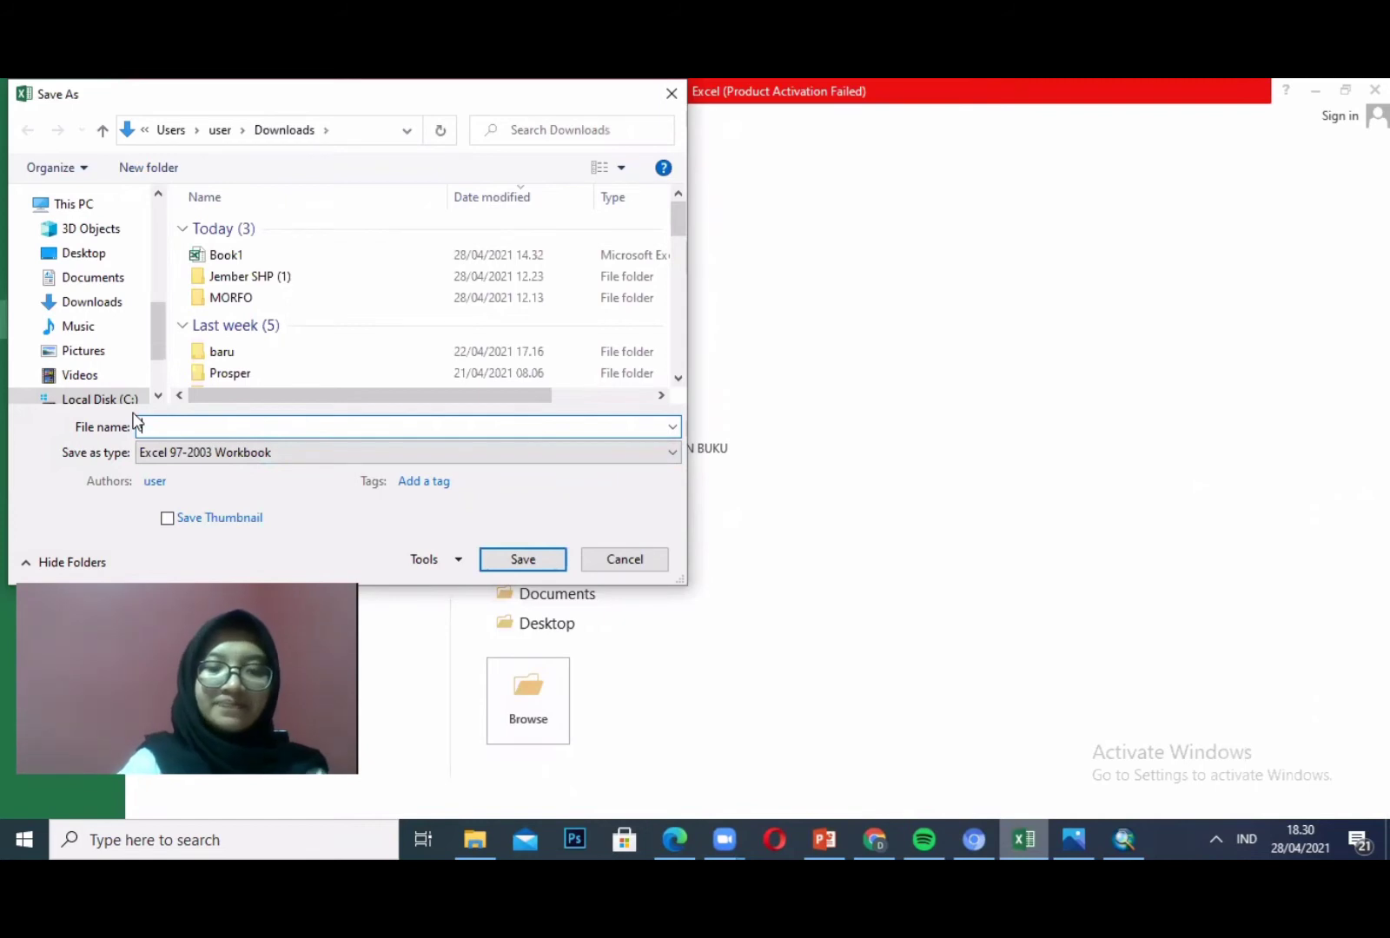
pyautogui.write('DATA ')
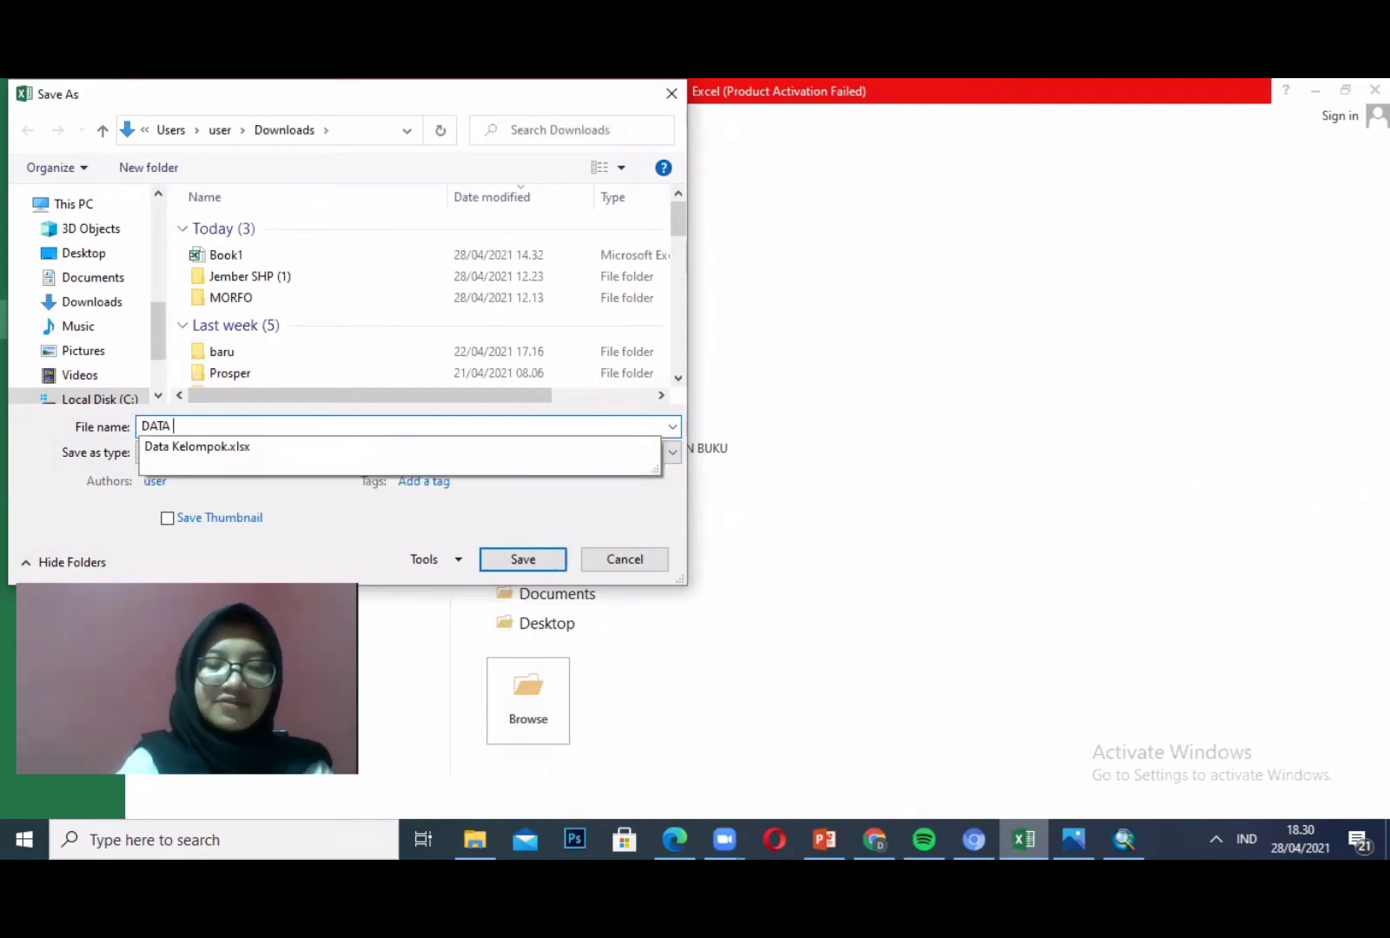
pyautogui.write('FASILI')
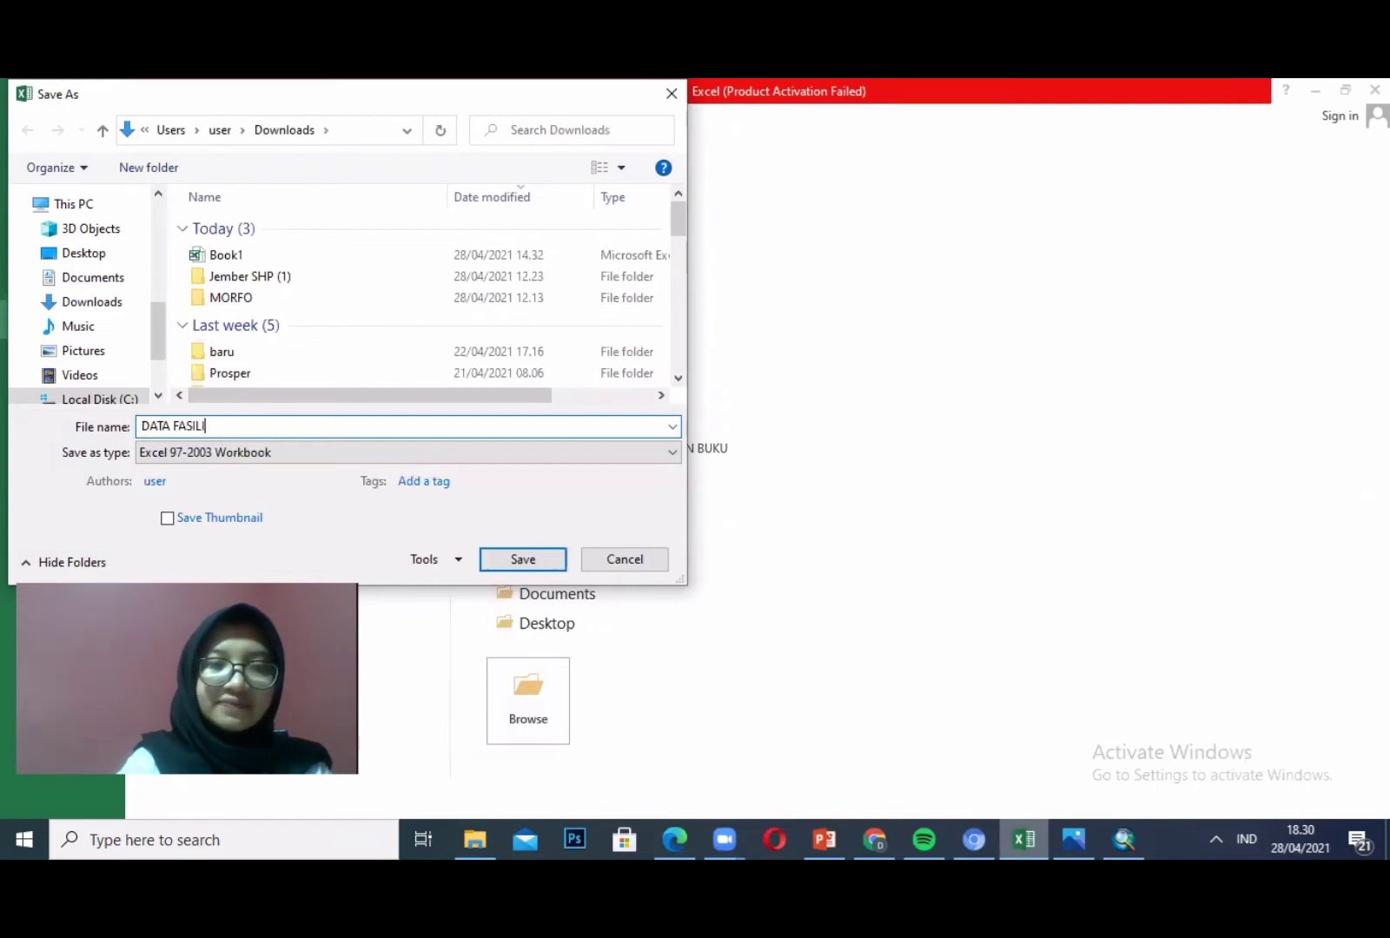
pyautogui.write('TAS KESEH')
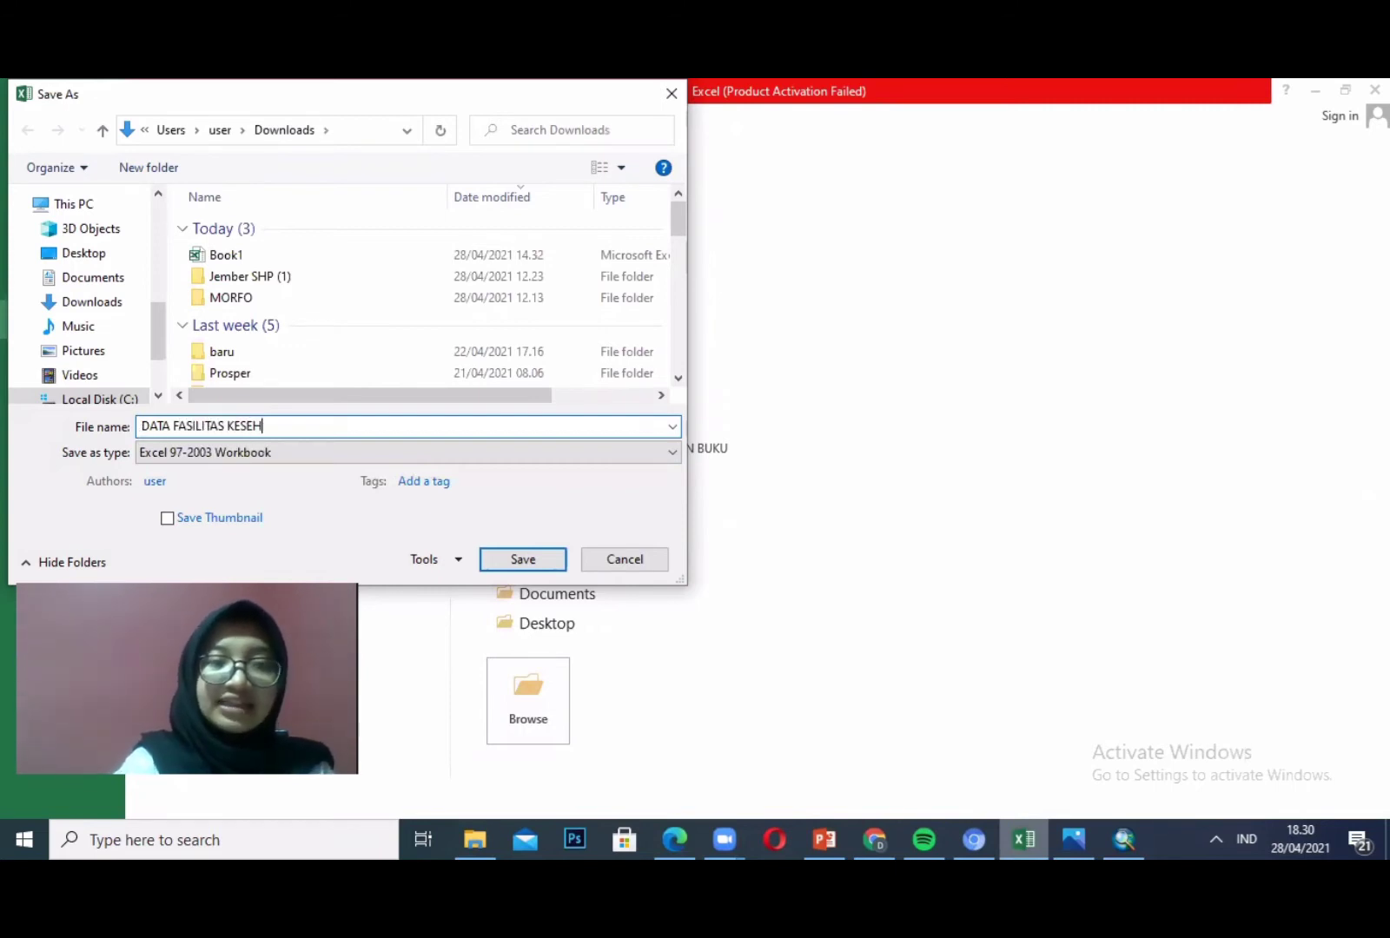
pyautogui.write('ATAN AJUNG')
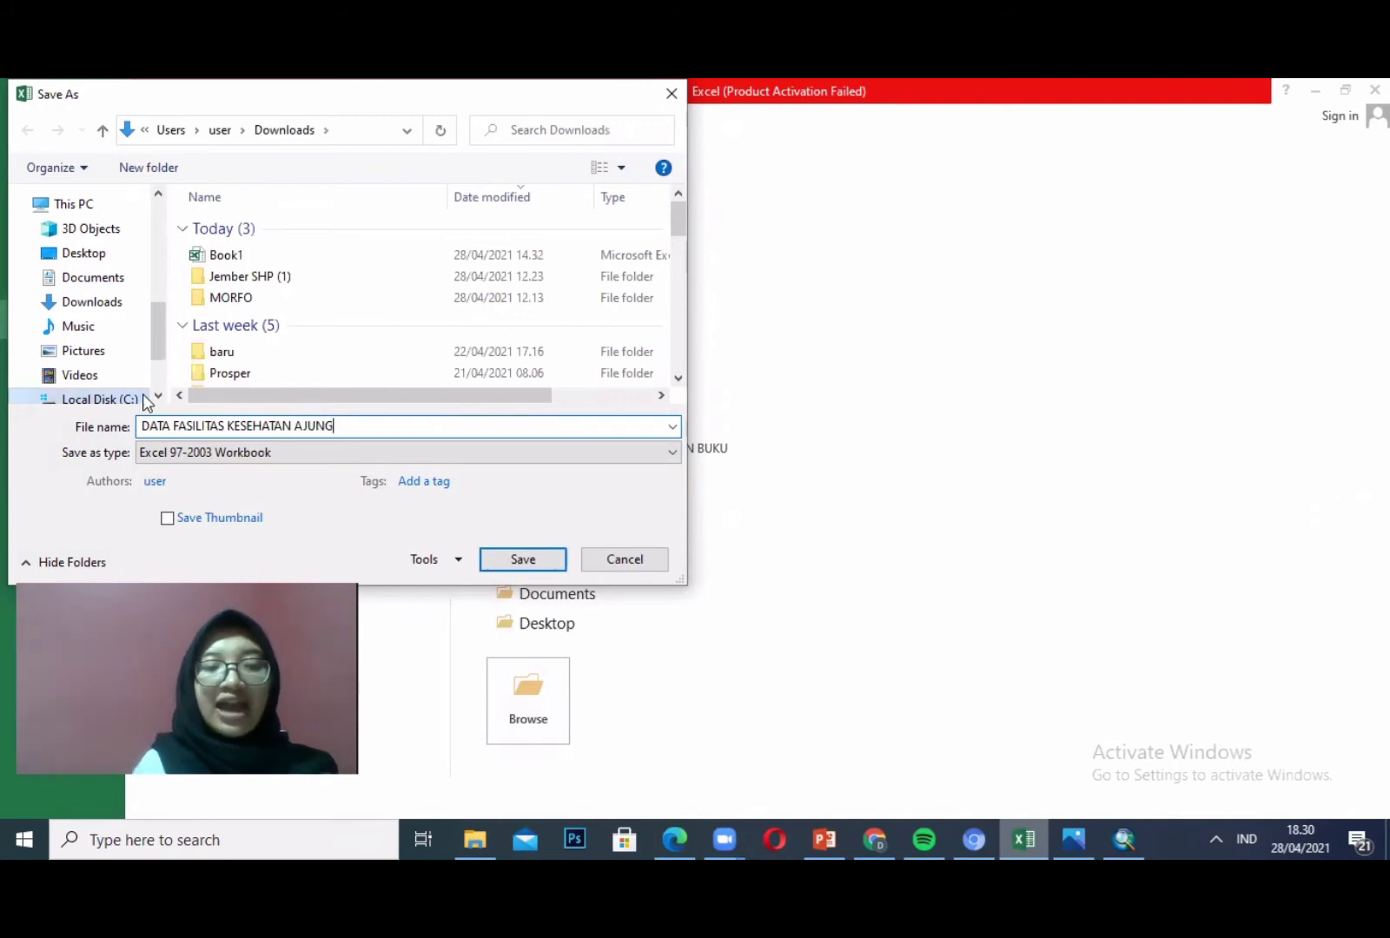
pyautogui.click(235, 452)
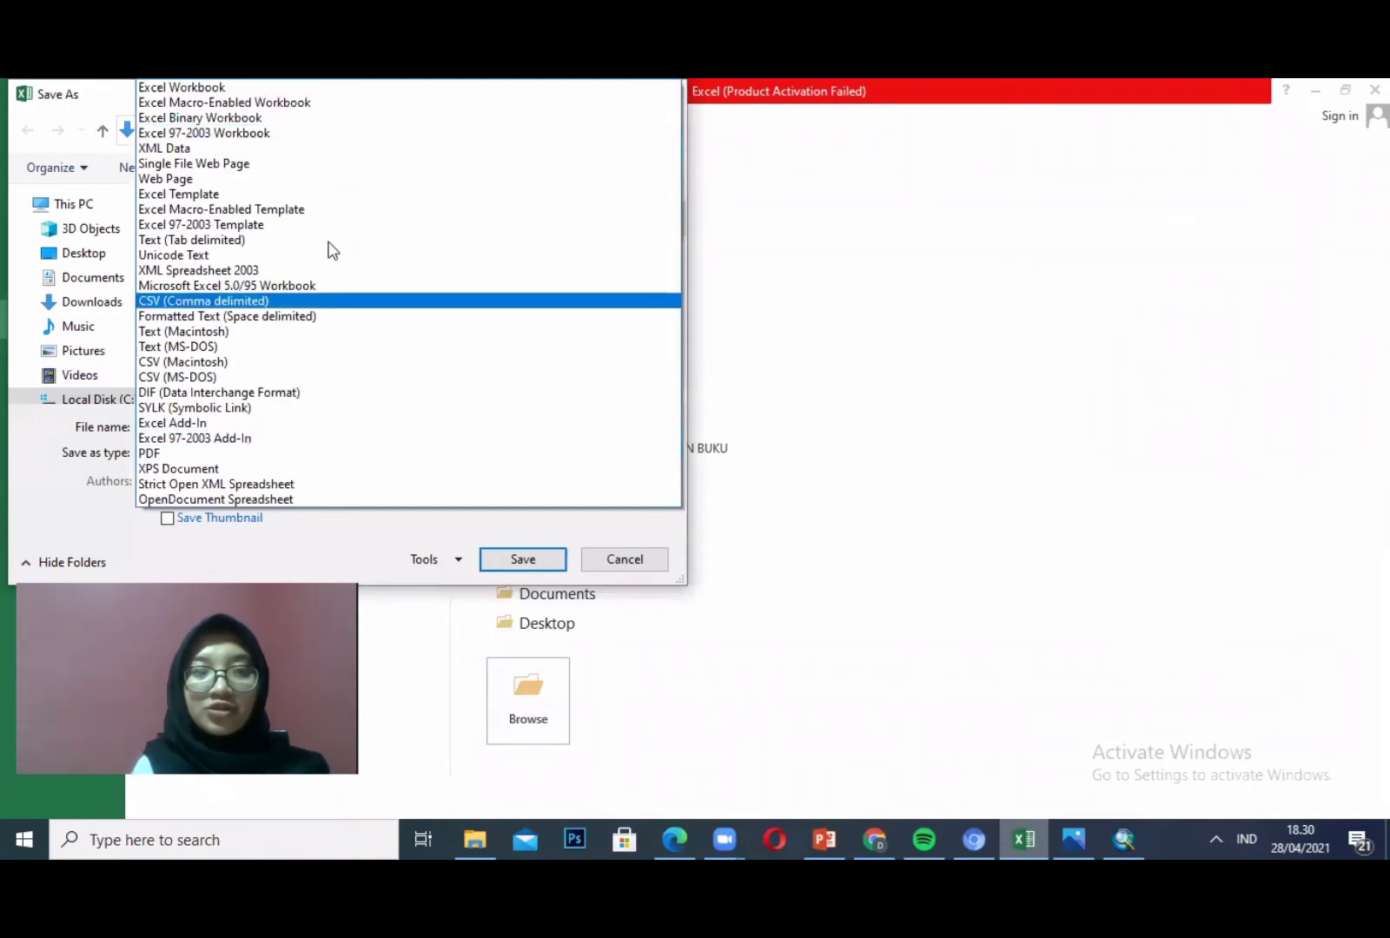
pyautogui.click(347, 133)
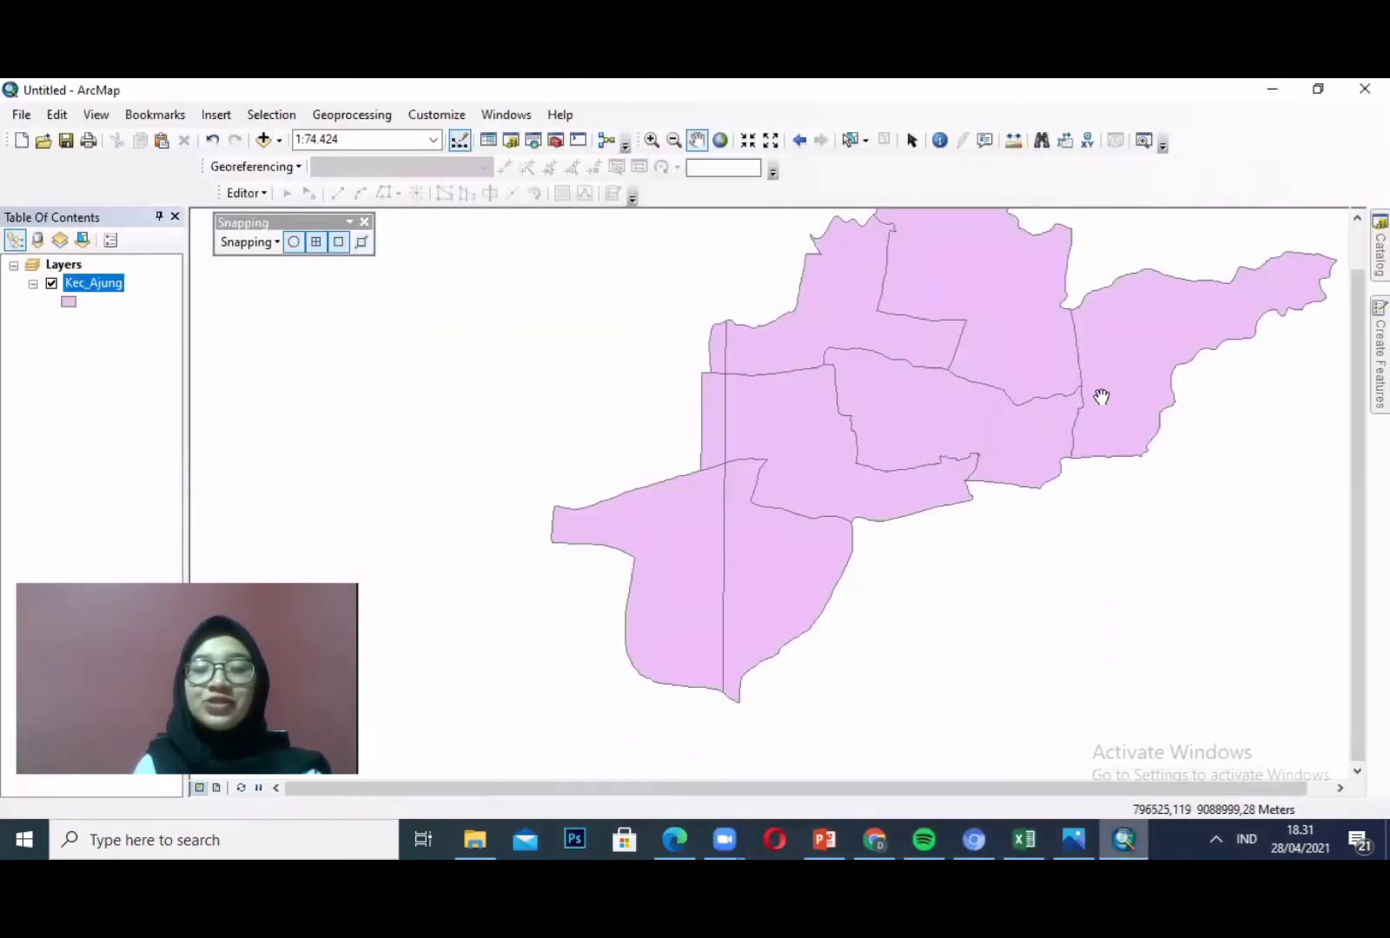
# - In ArcMap, start an attribute join on the Kec_Ajung layer and base it on the NAMOBJ field
pyautogui.moveTo(1102, 397); pyautogui.dragTo(964, 455)
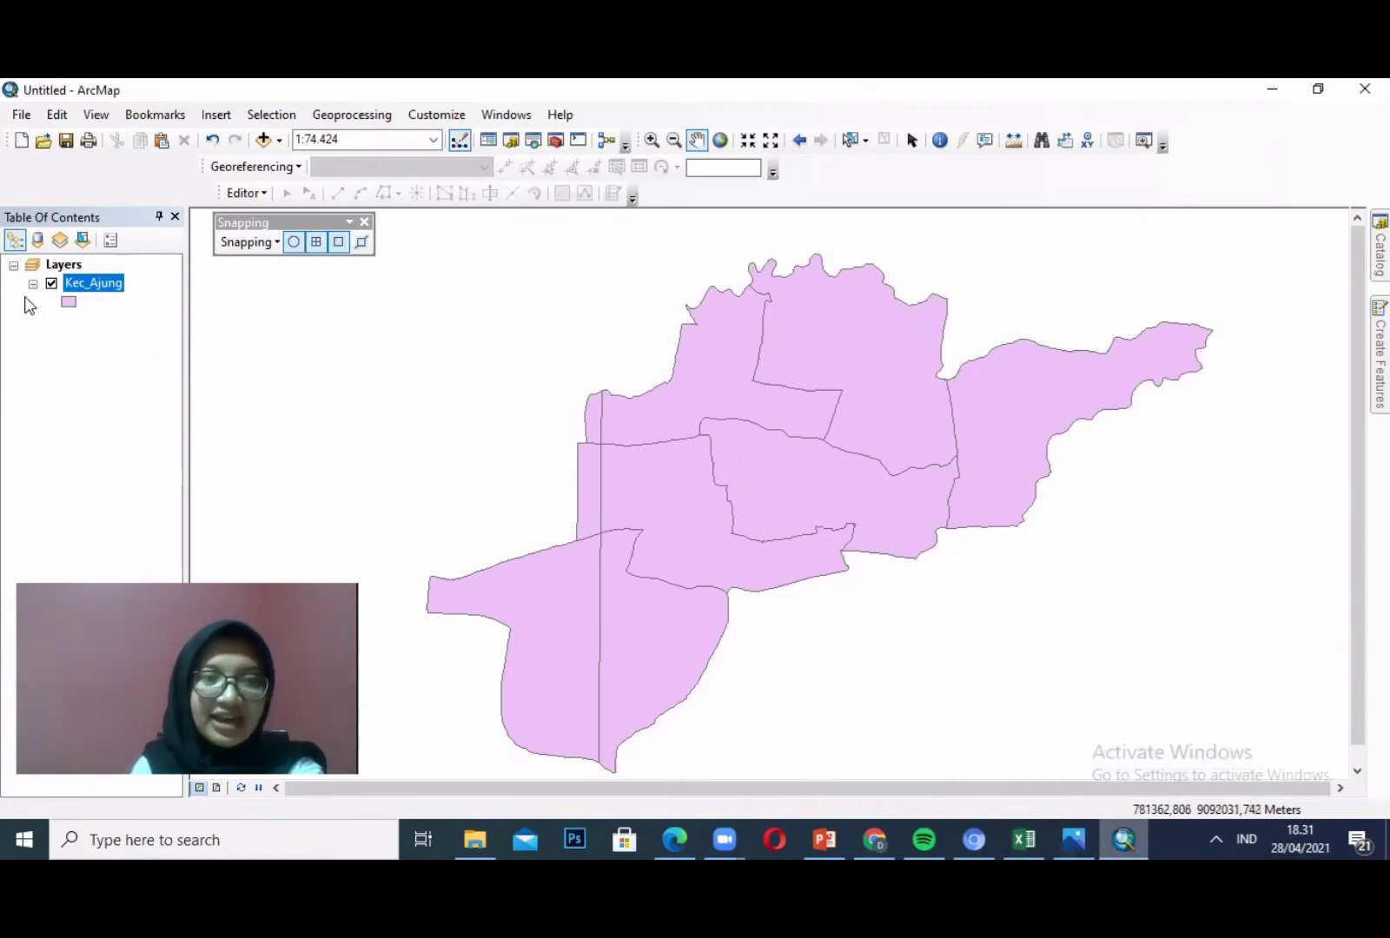
pyautogui.rightClick(112, 279)
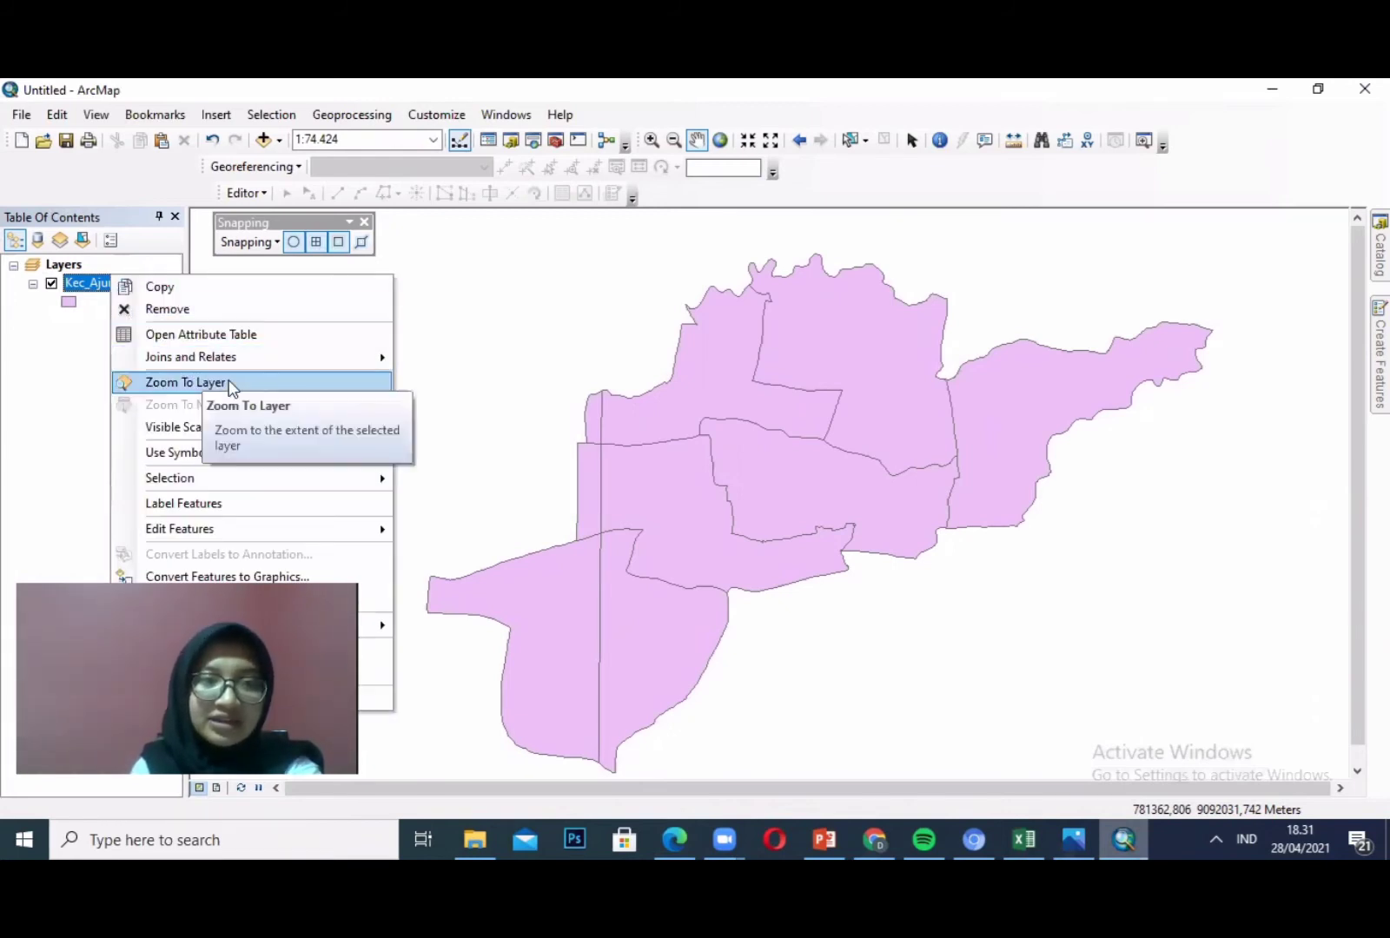
pyautogui.moveTo(281, 370)
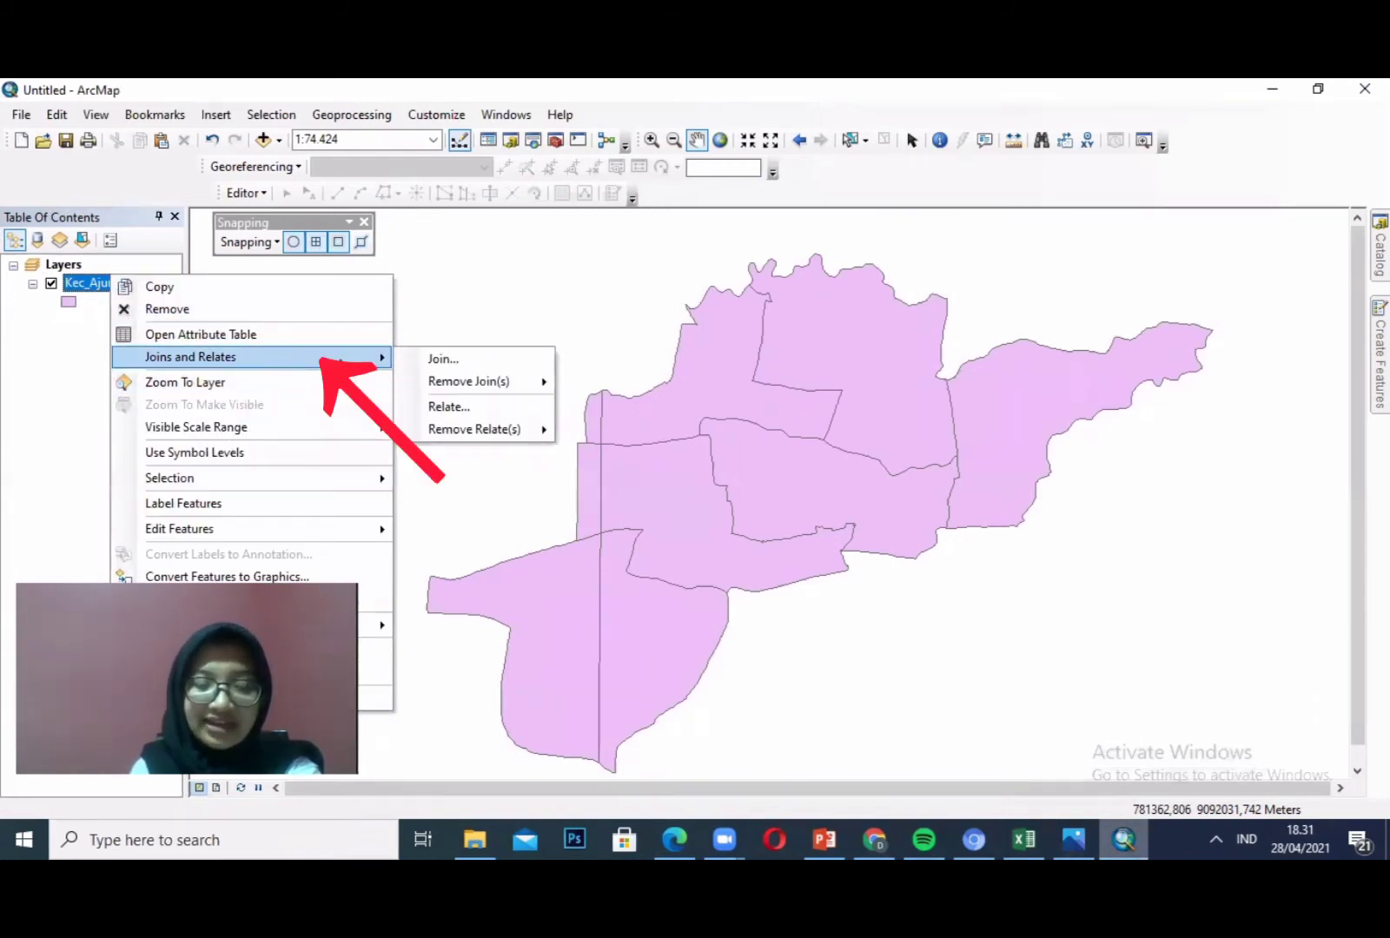
pyautogui.click(422, 358)
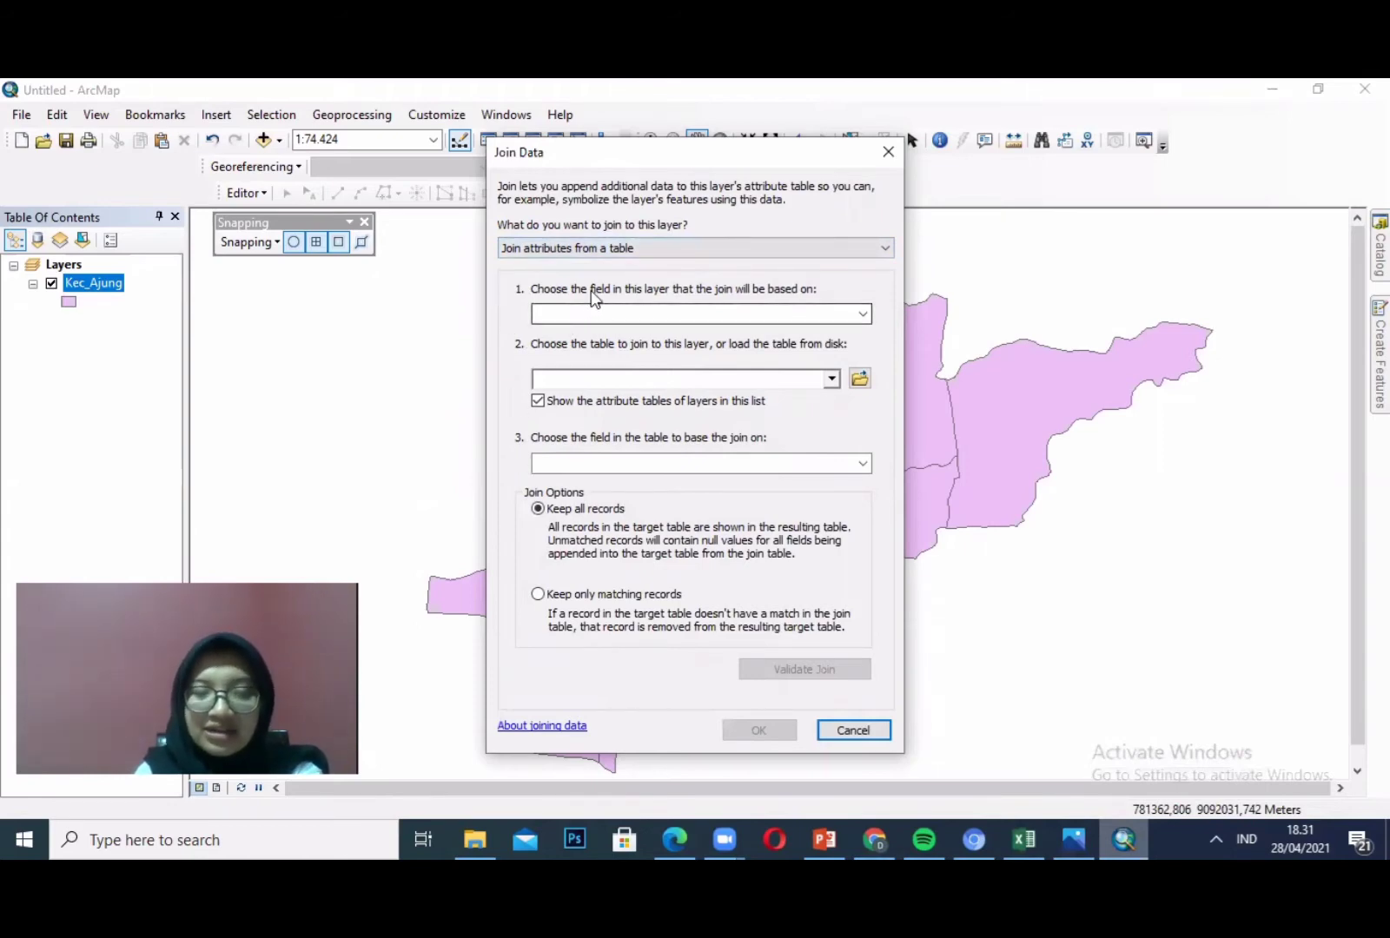
pyautogui.click(573, 316)
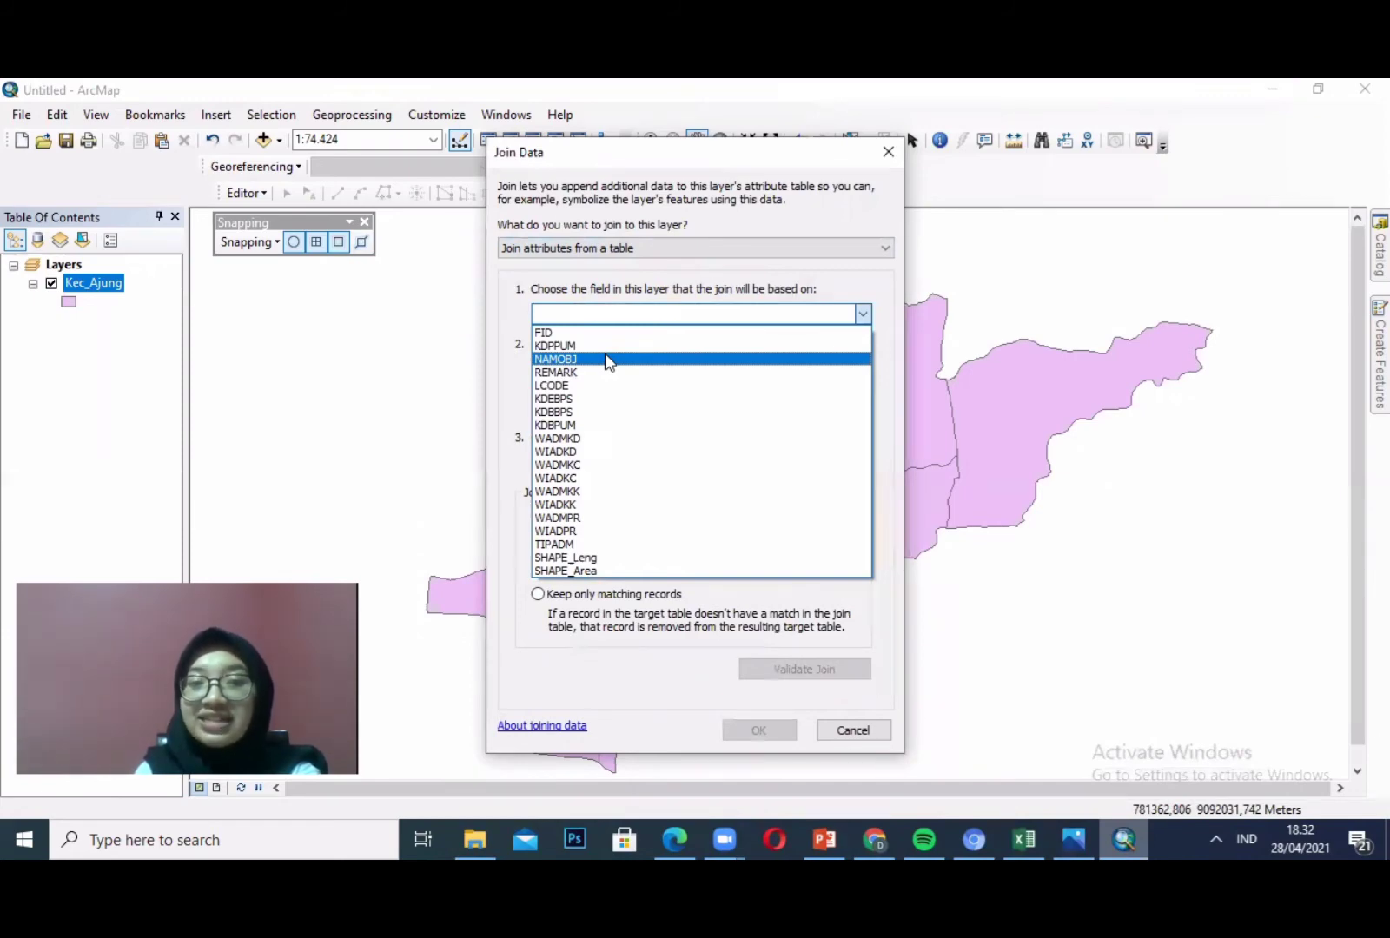
pyautogui.click(606, 358)
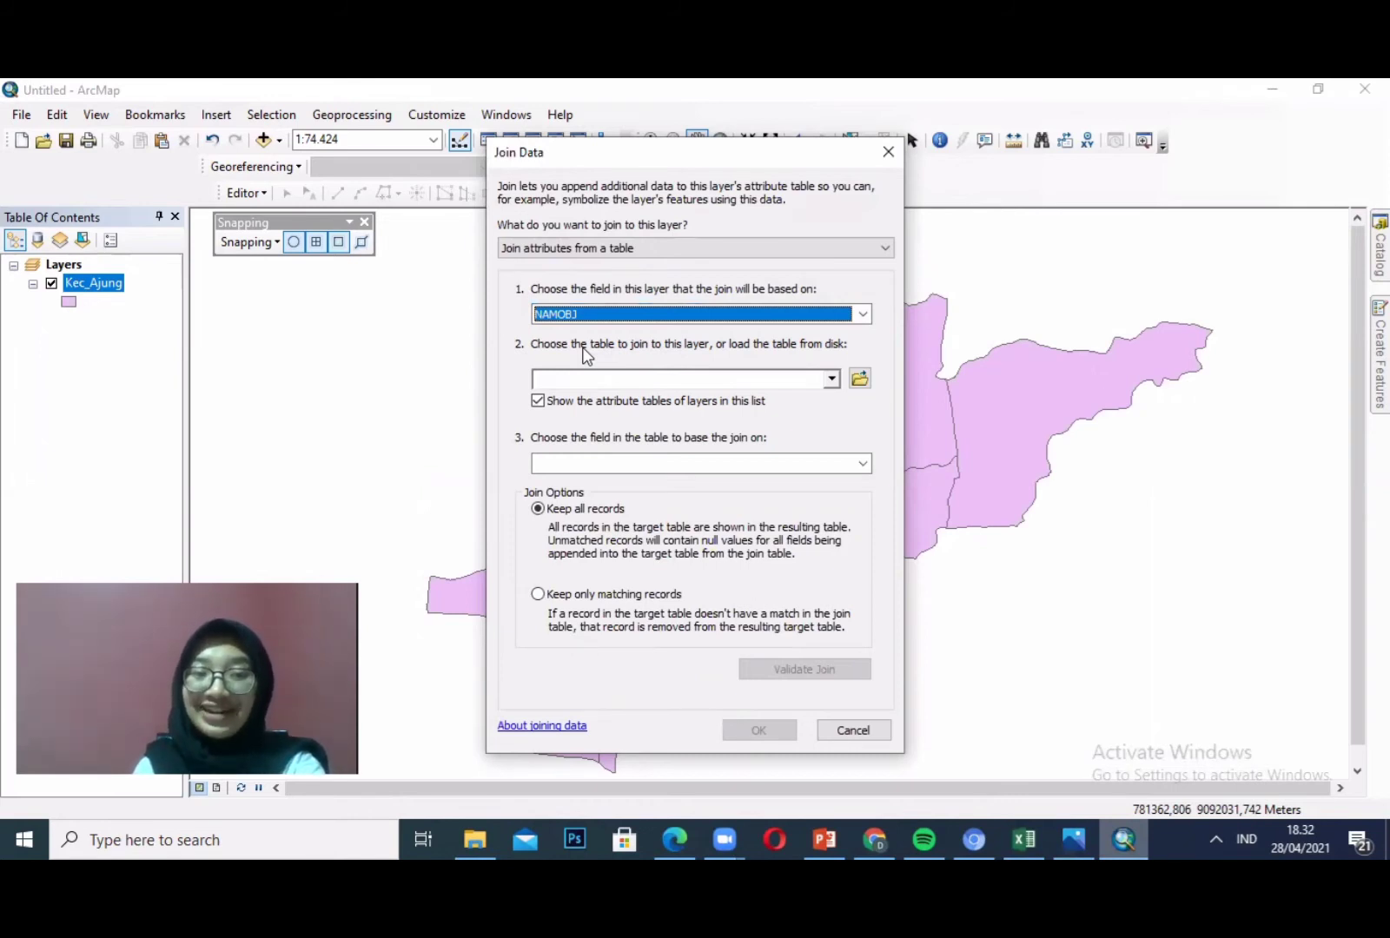
# - Choose Sheet1$ of DATA FASILITAS KESEHATAN AJUNG.xls in Downloads\Jember SHP (1) as the table to join to the layer
pyautogui.click(859, 378)
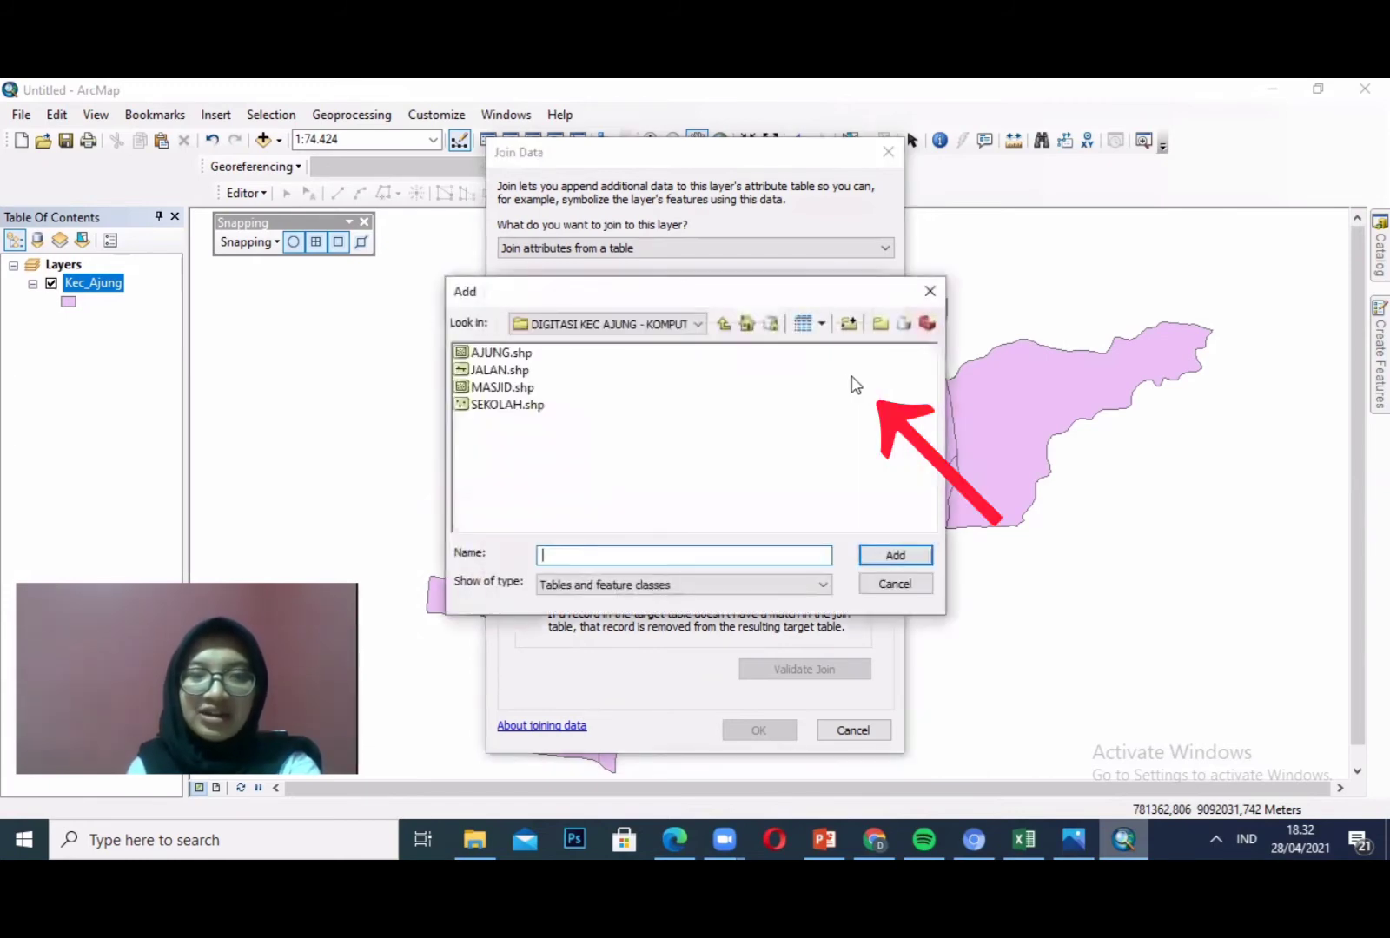
pyautogui.click(691, 324)
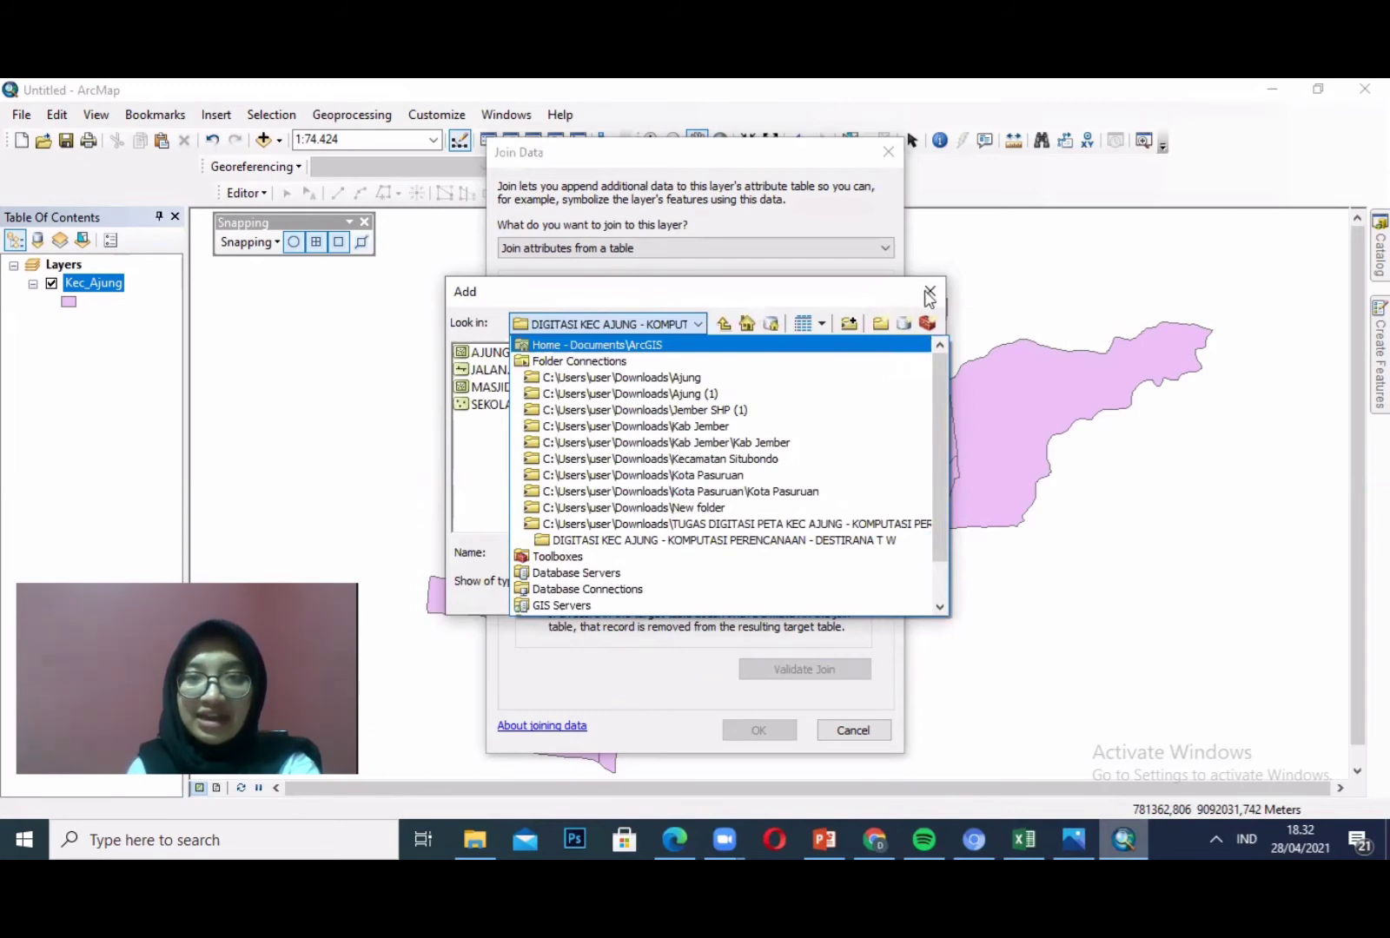
pyautogui.click(764, 409)
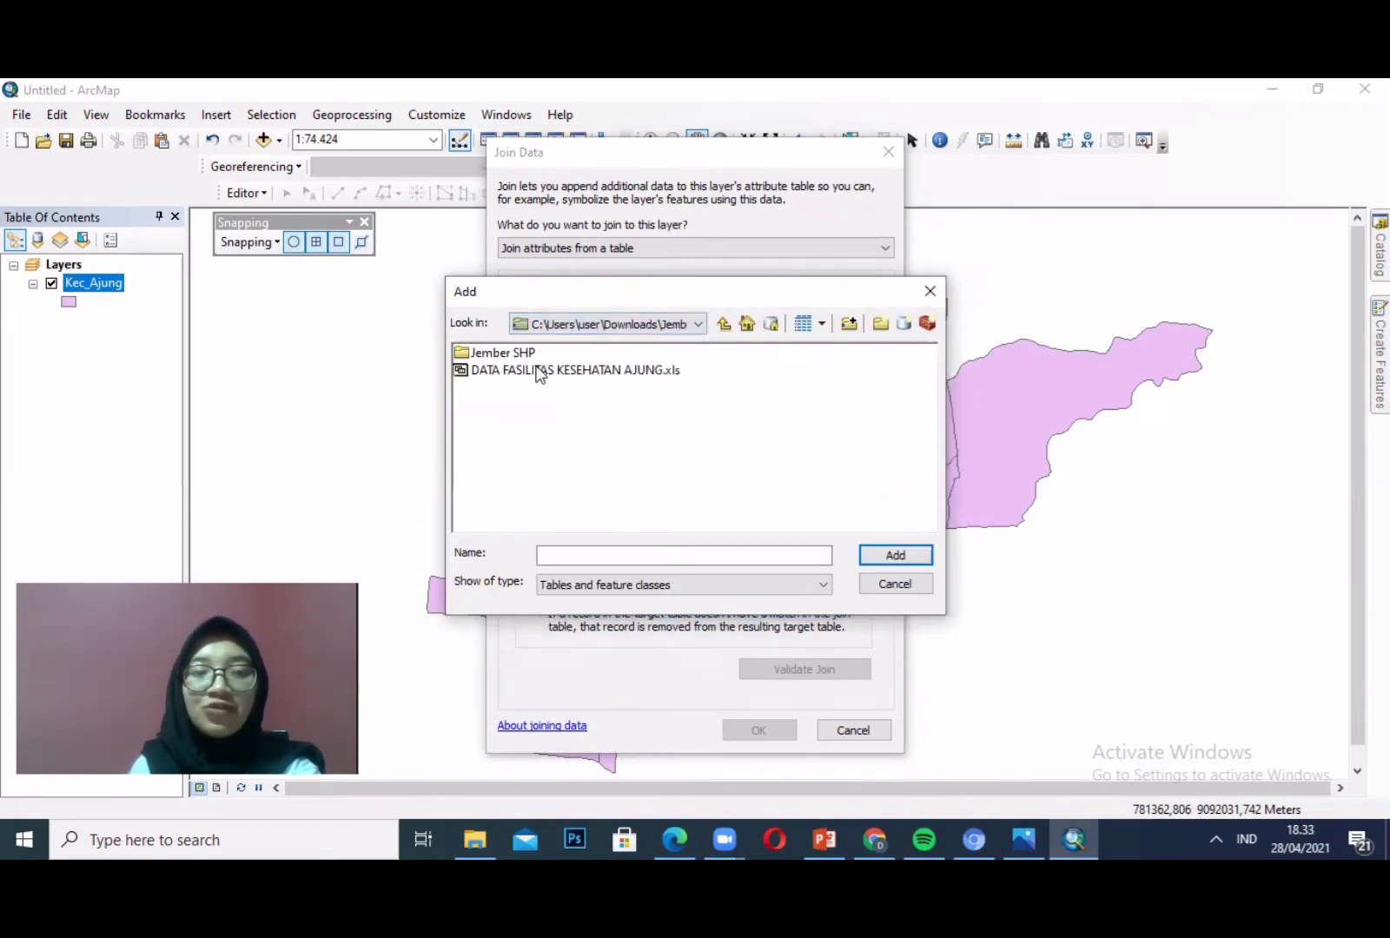
pyautogui.click(538, 372)
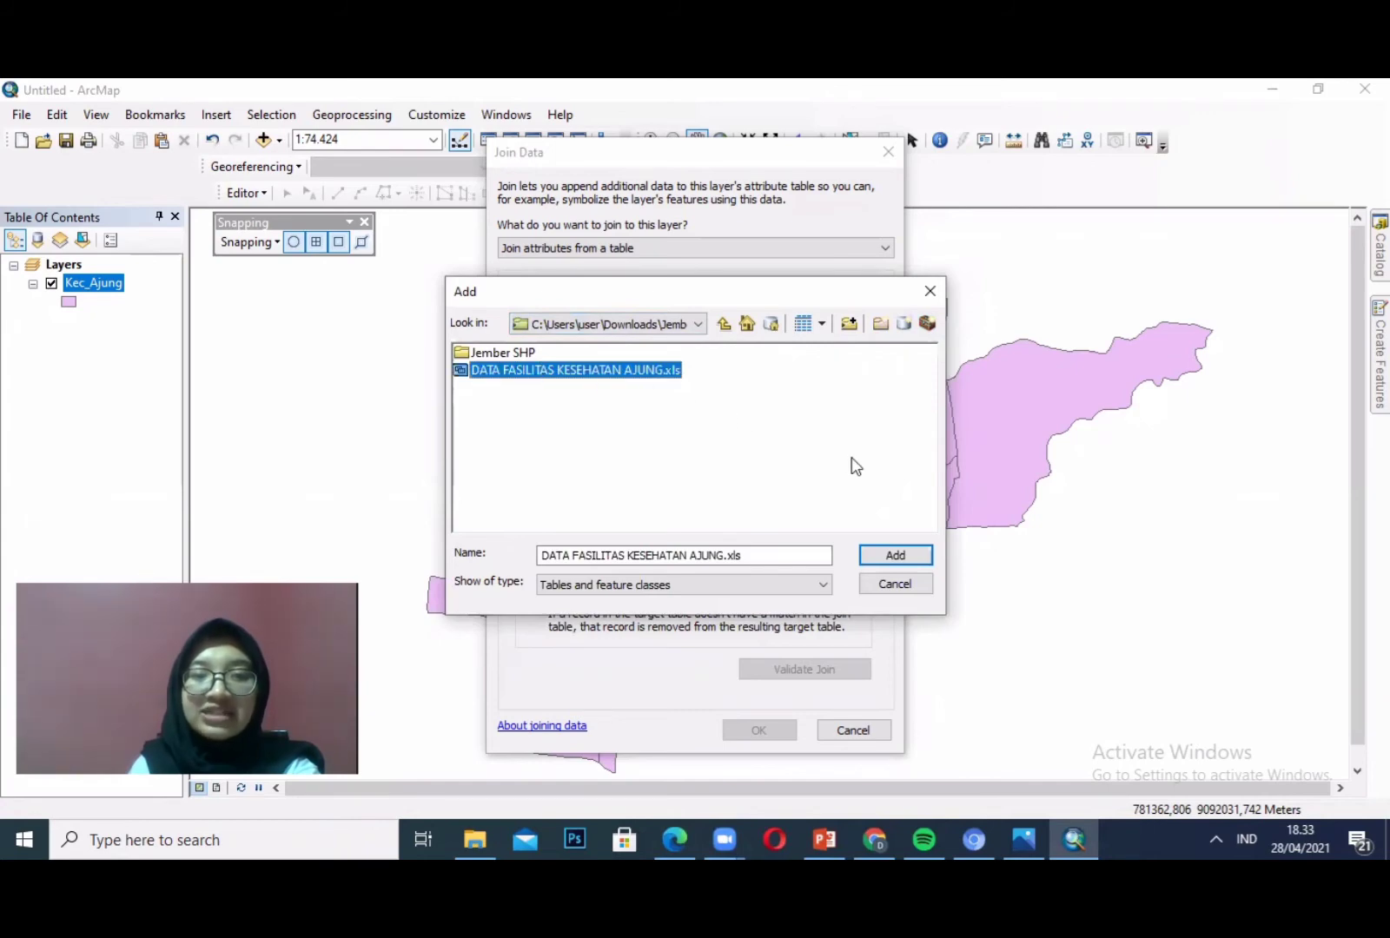
pyautogui.click(896, 554)
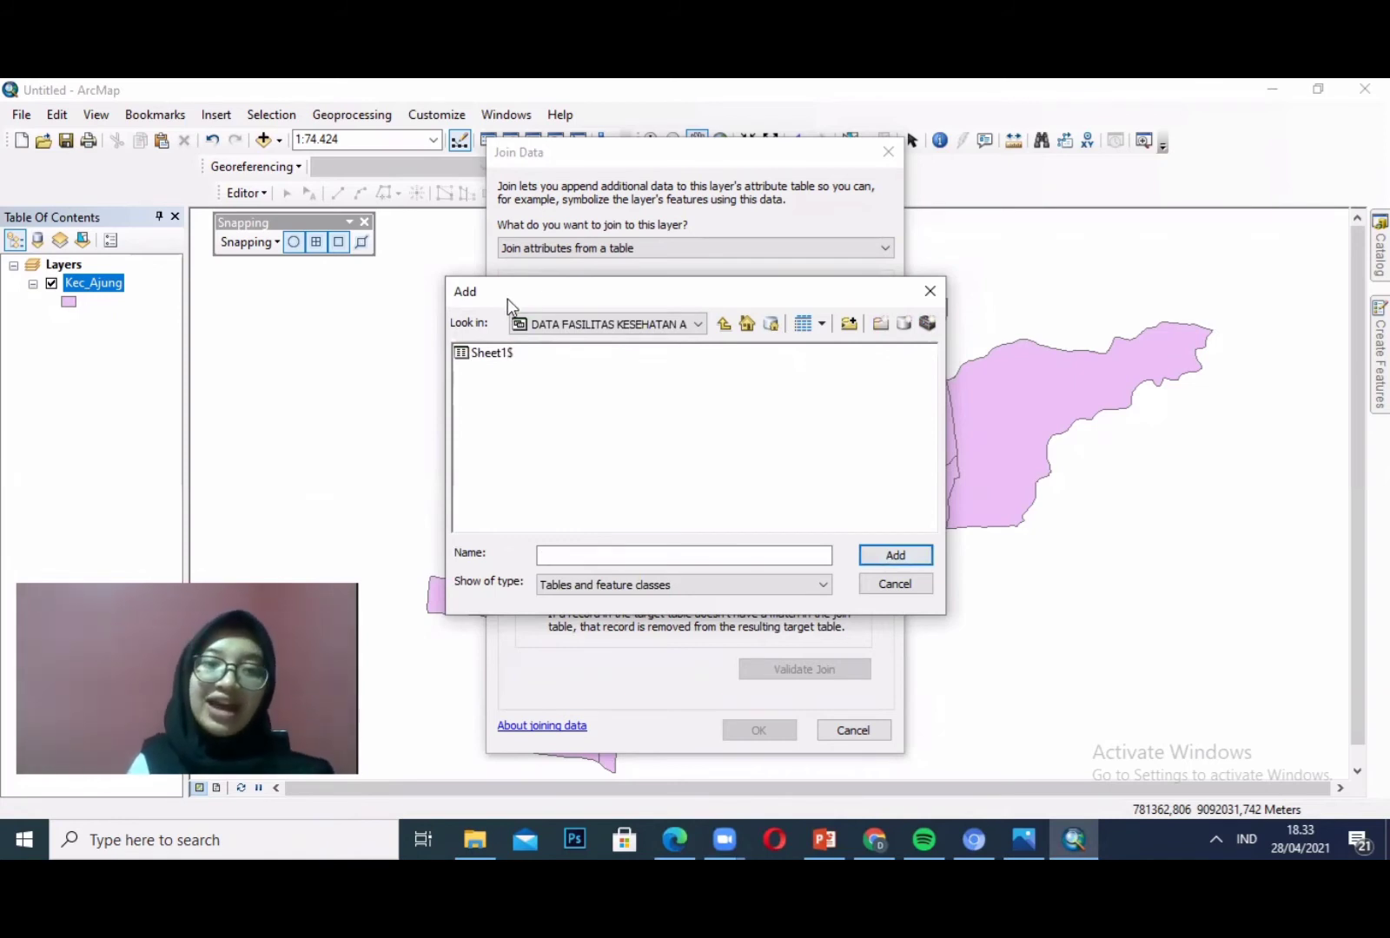
pyautogui.click(503, 355)
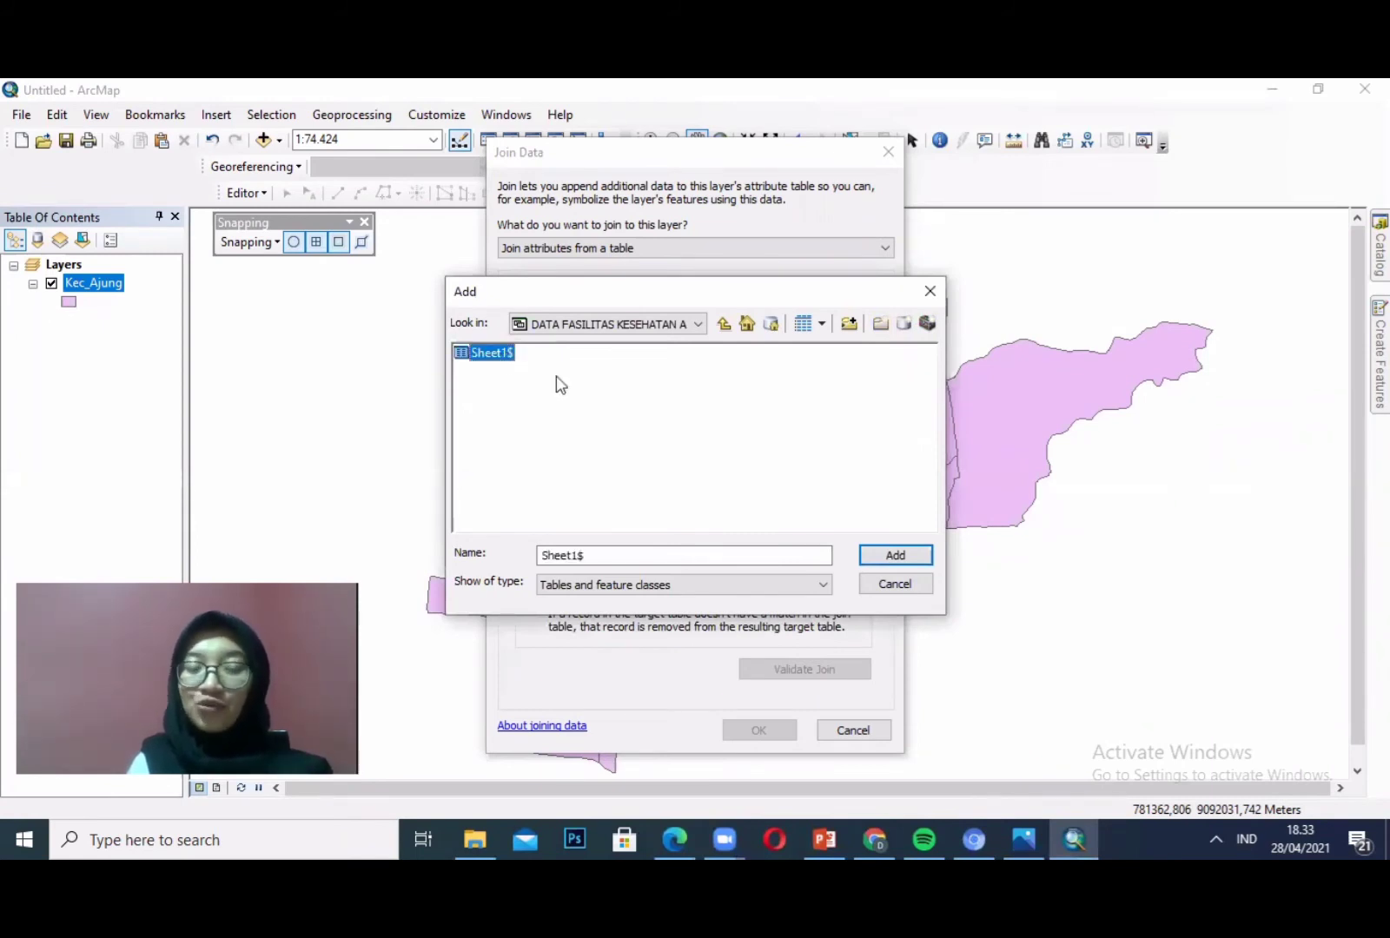
pyautogui.click(896, 556)
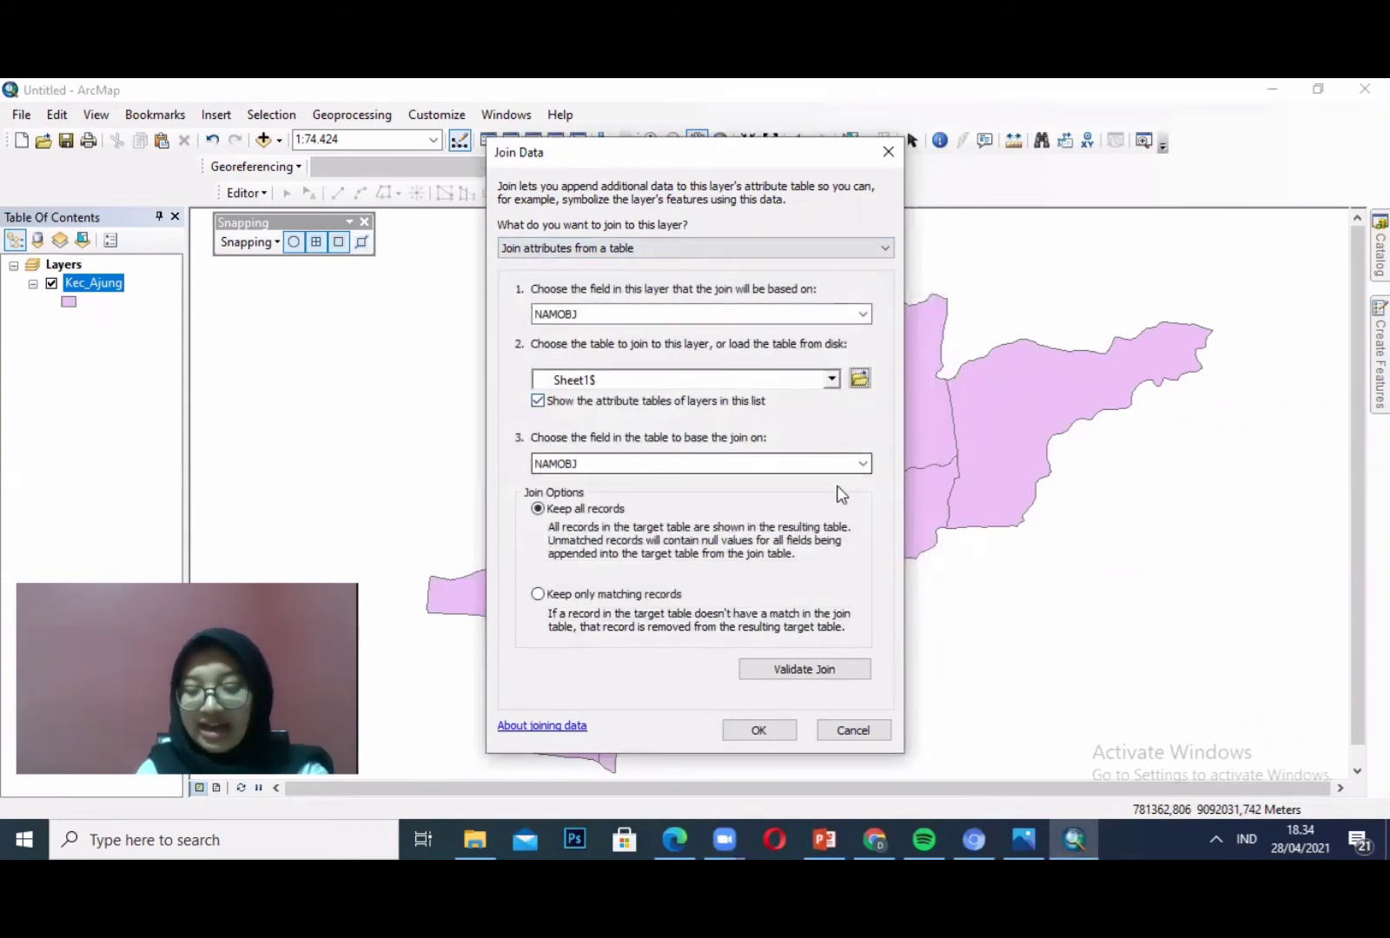
# - Validate the NAMOBJ join between Kec_Ajung and Sheet1$, and apply it with all records kept
pyautogui.click(812, 670)
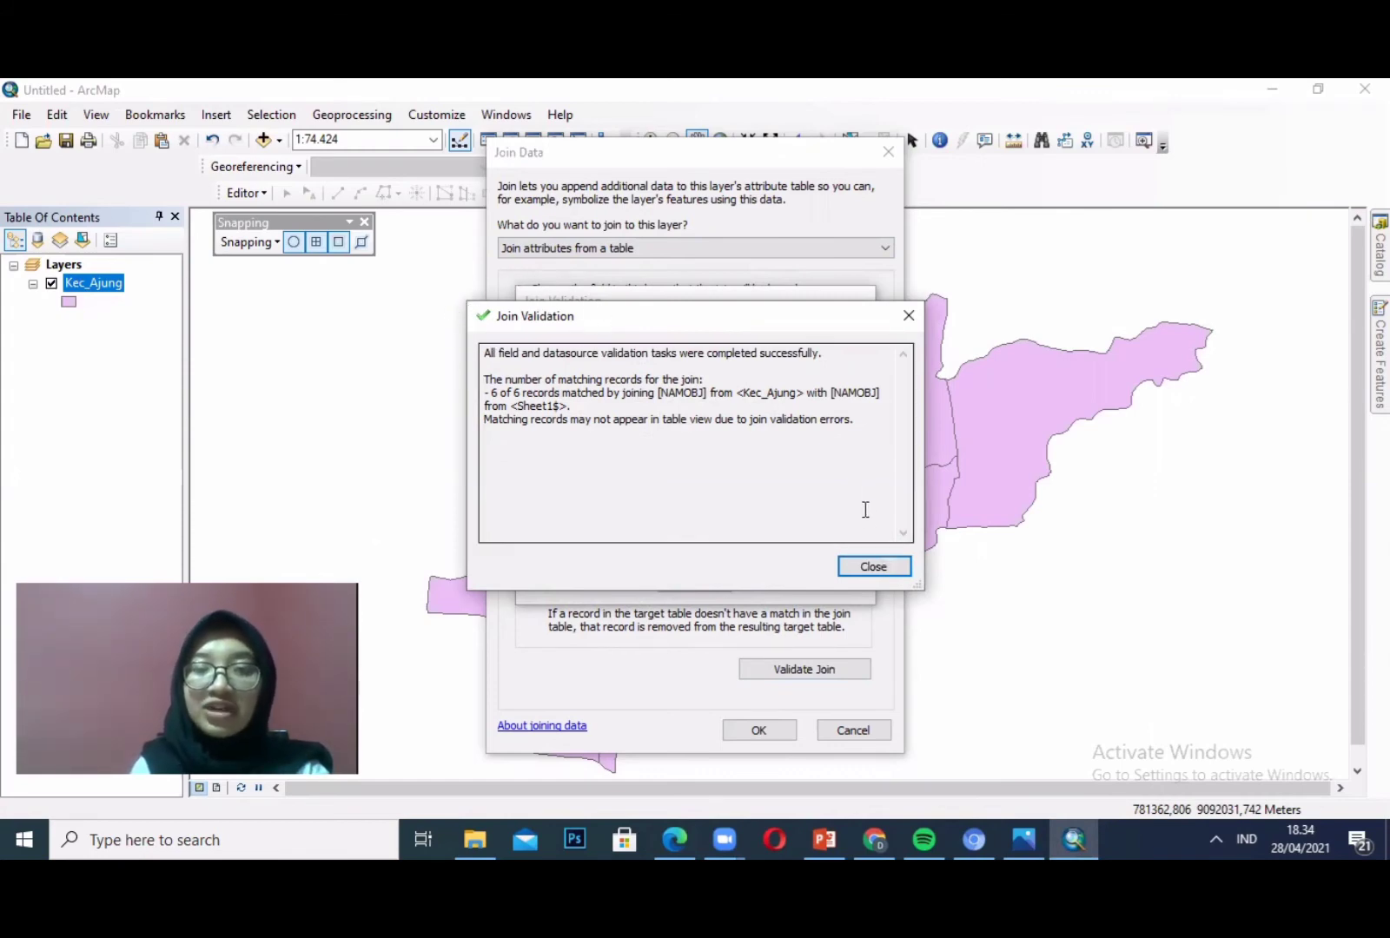
pyautogui.click(873, 567)
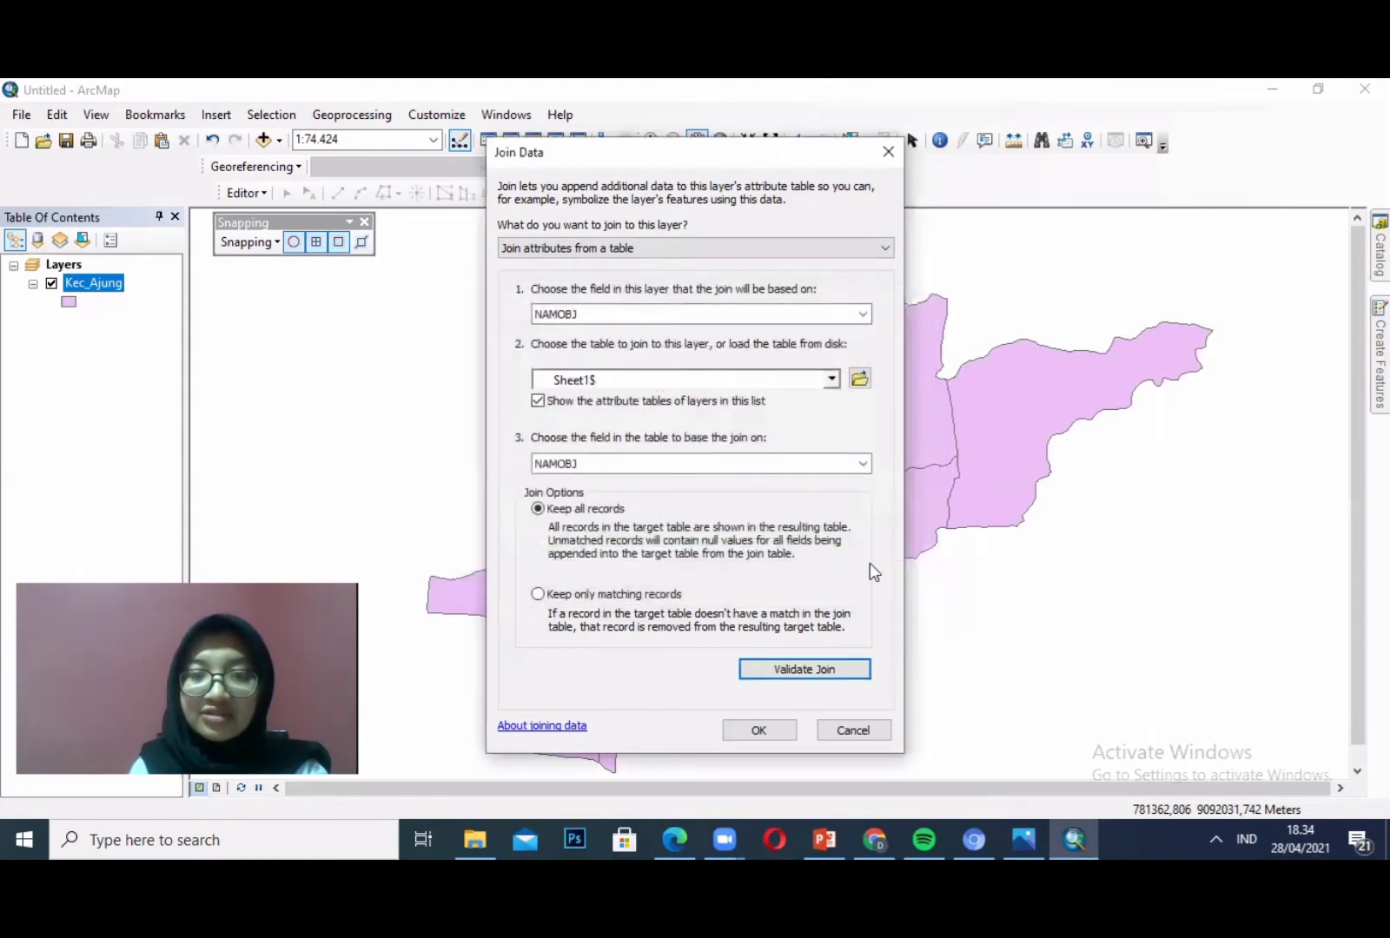
pyautogui.click(760, 734)
pyautogui.moveTo(761, 736); pyautogui.dragTo(734, 737)
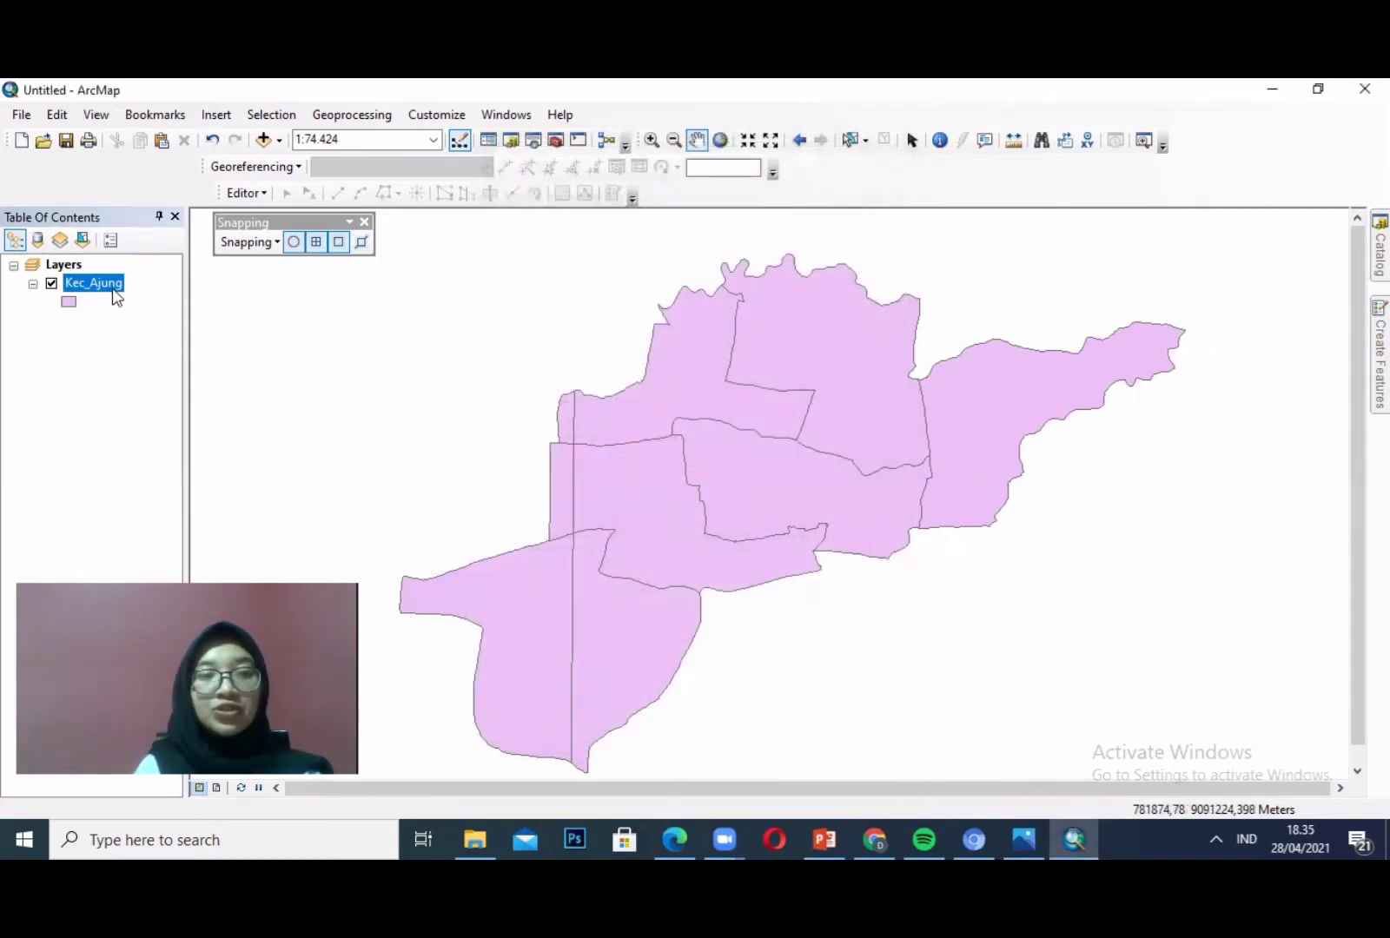
# - Open the Kec_Ajung attribute table and look through its columns to check the joined fields
pyautogui.rightClick(110, 290)
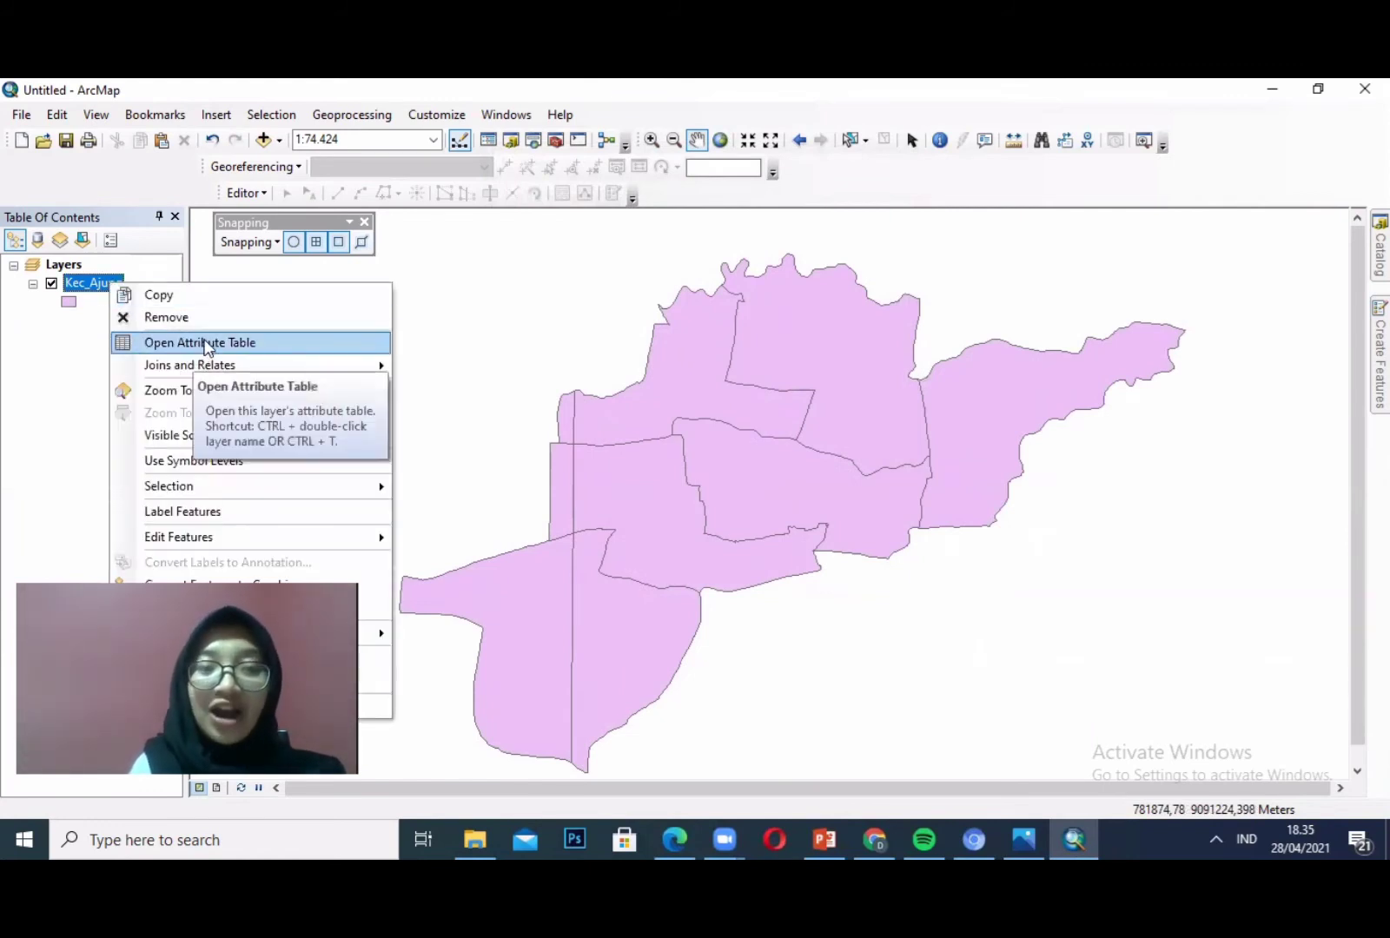
pyautogui.click(207, 344)
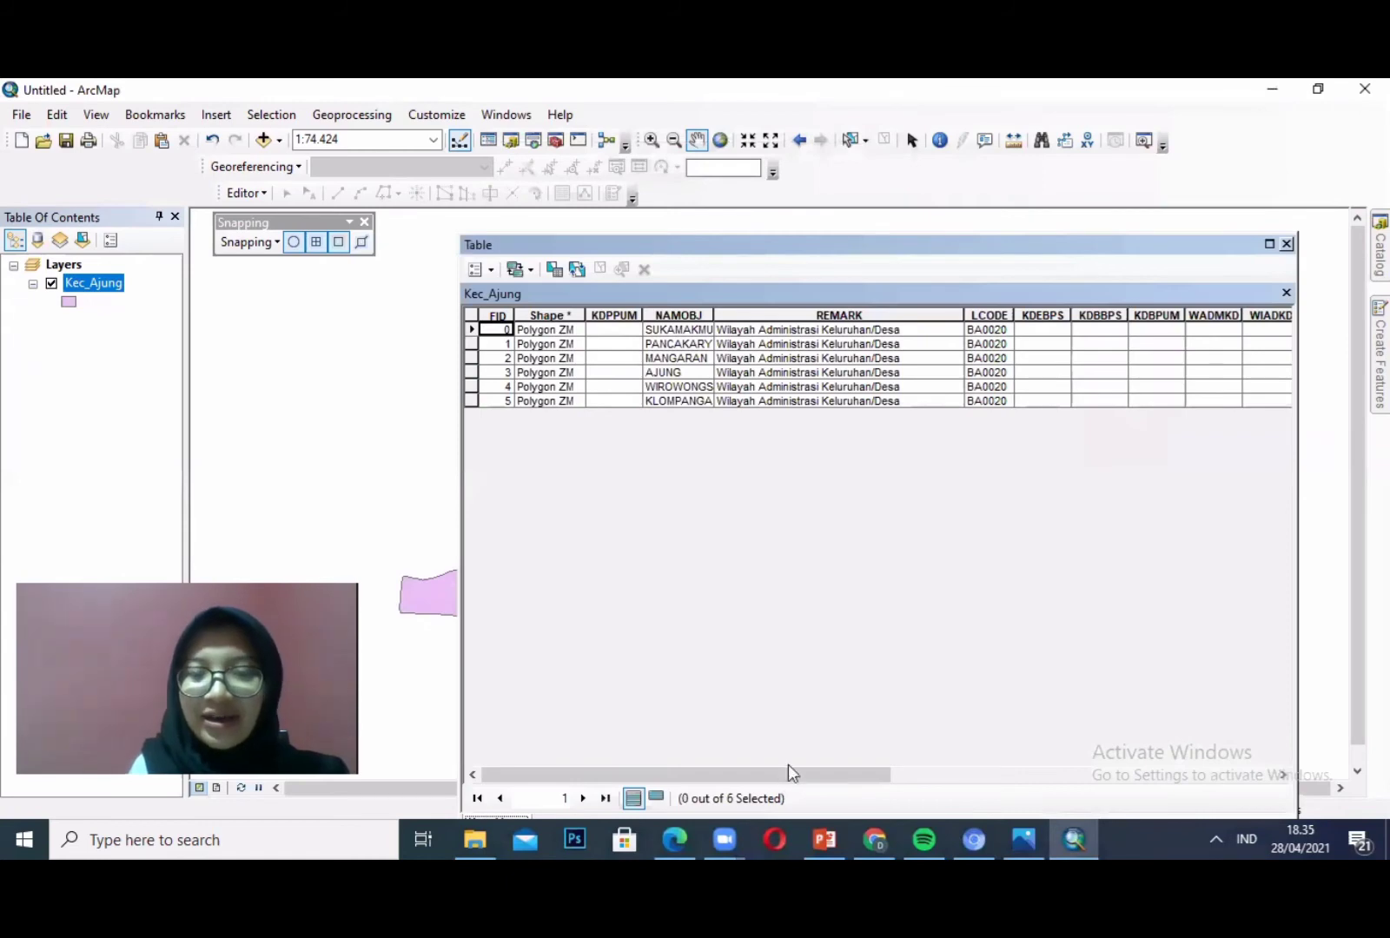
pyautogui.moveTo(789, 772); pyautogui.dragTo(1241, 813)
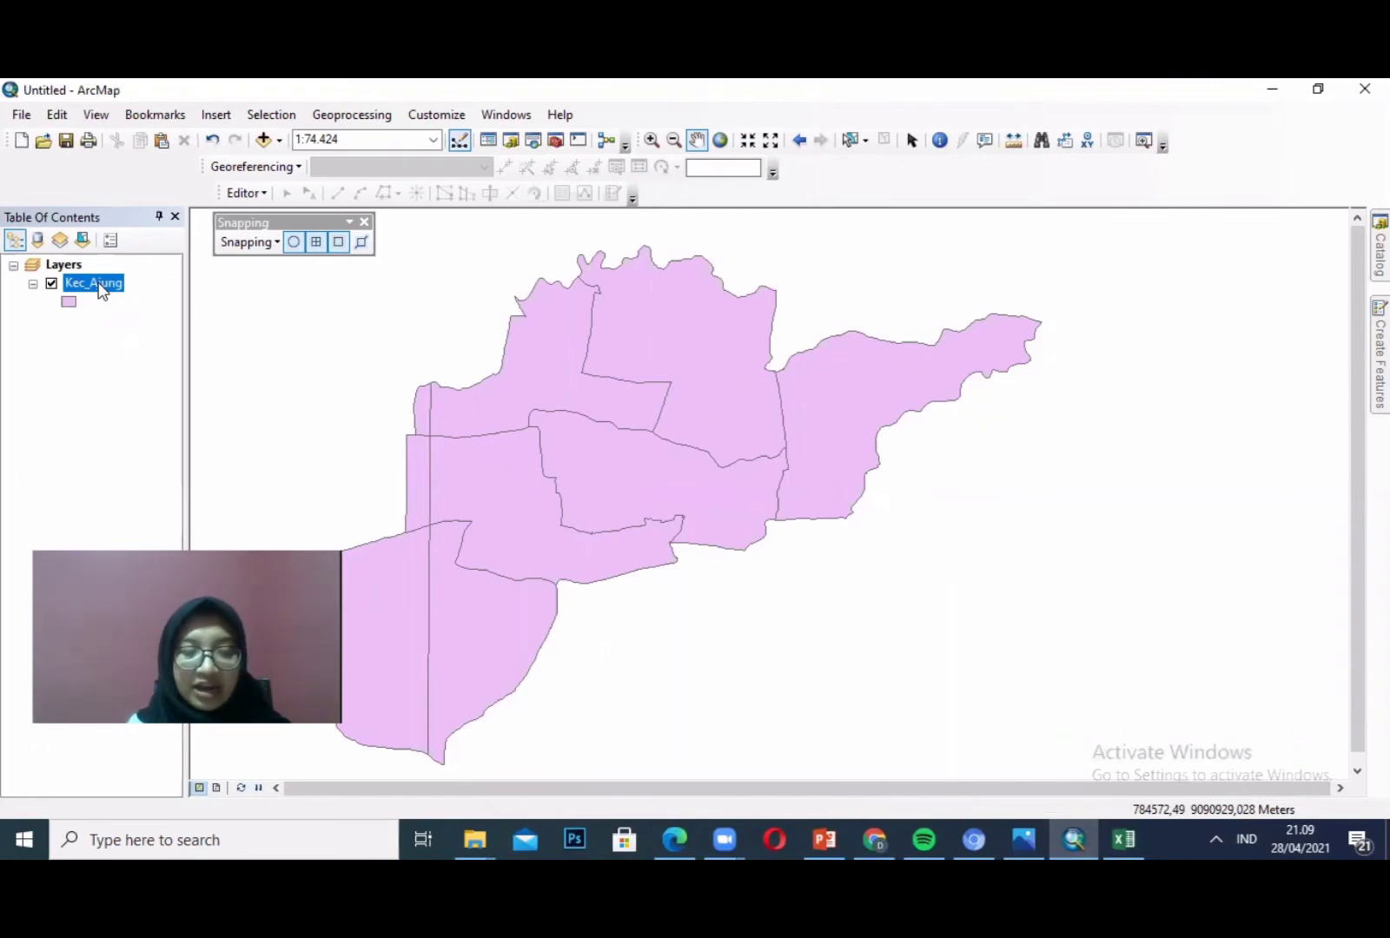
# - Start a data export of the Kec_Ajung layer with all features, using the coordinate system of the layer's source data
pyautogui.rightClick(101, 291)
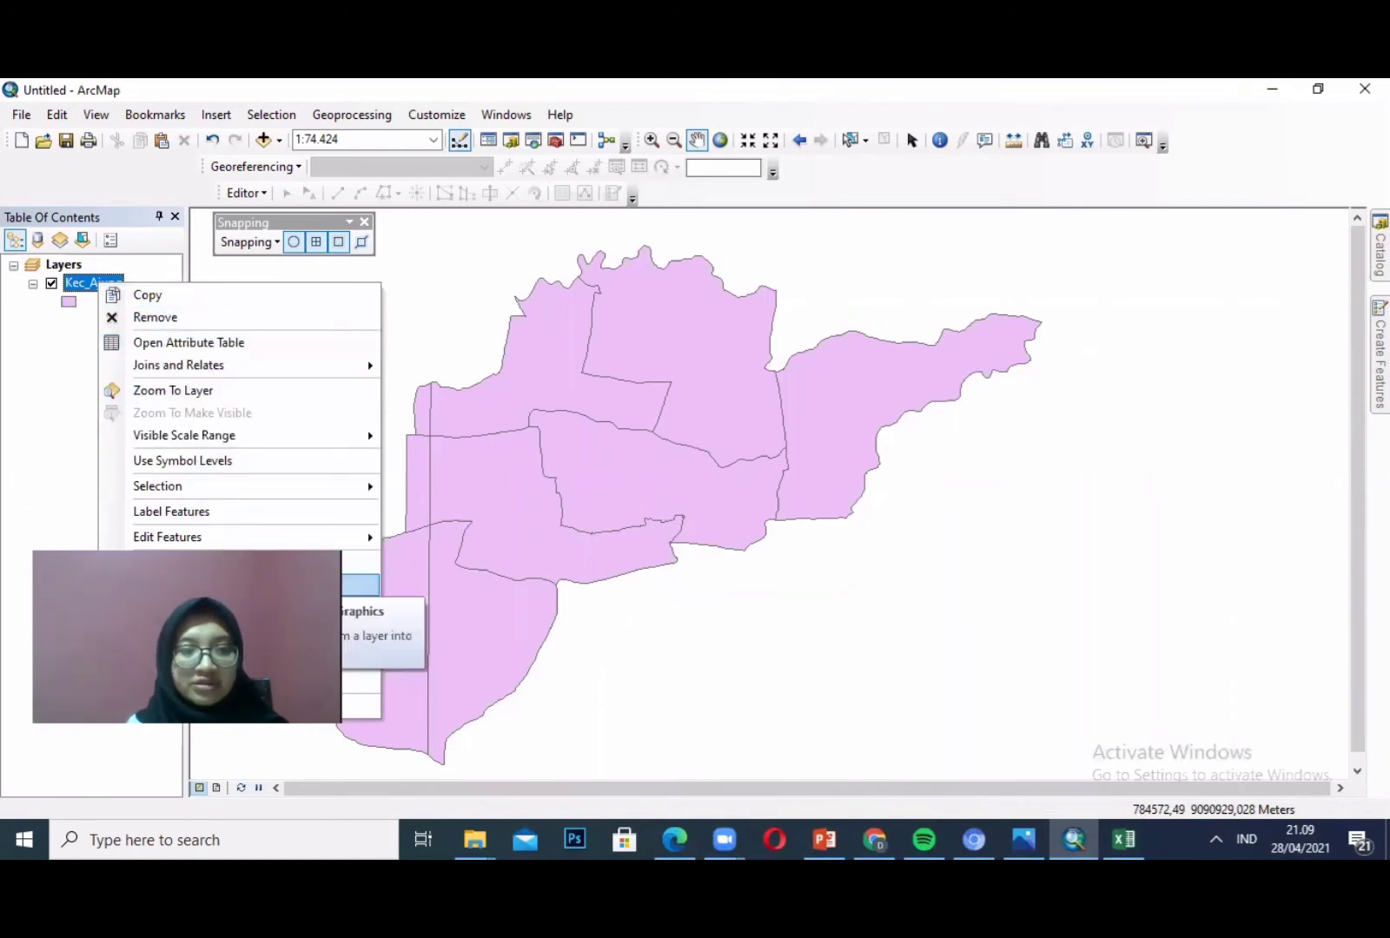
pyautogui.moveTo(260, 634)
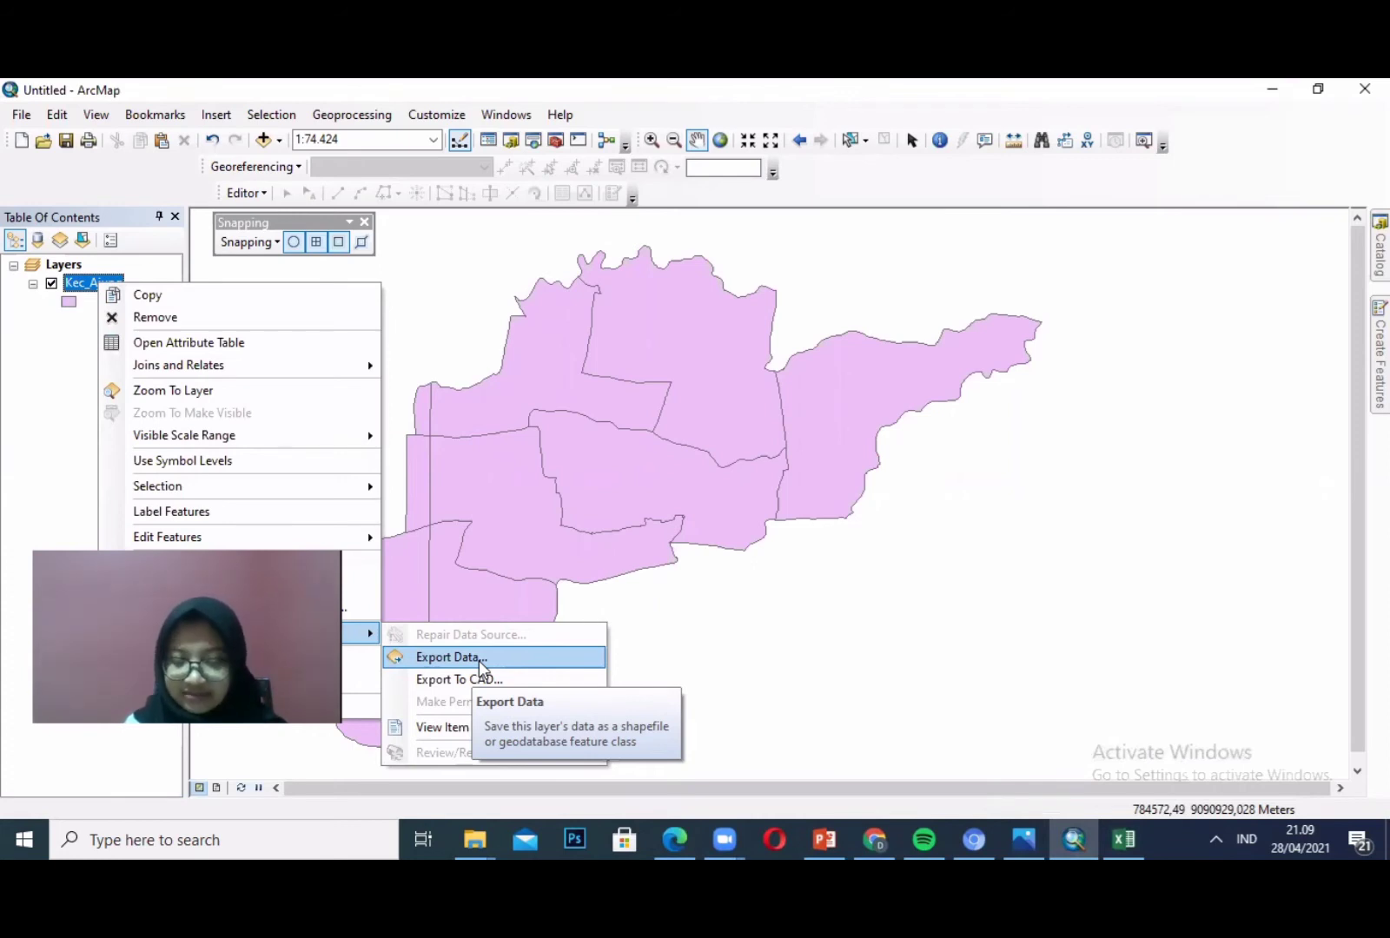
pyautogui.click(447, 658)
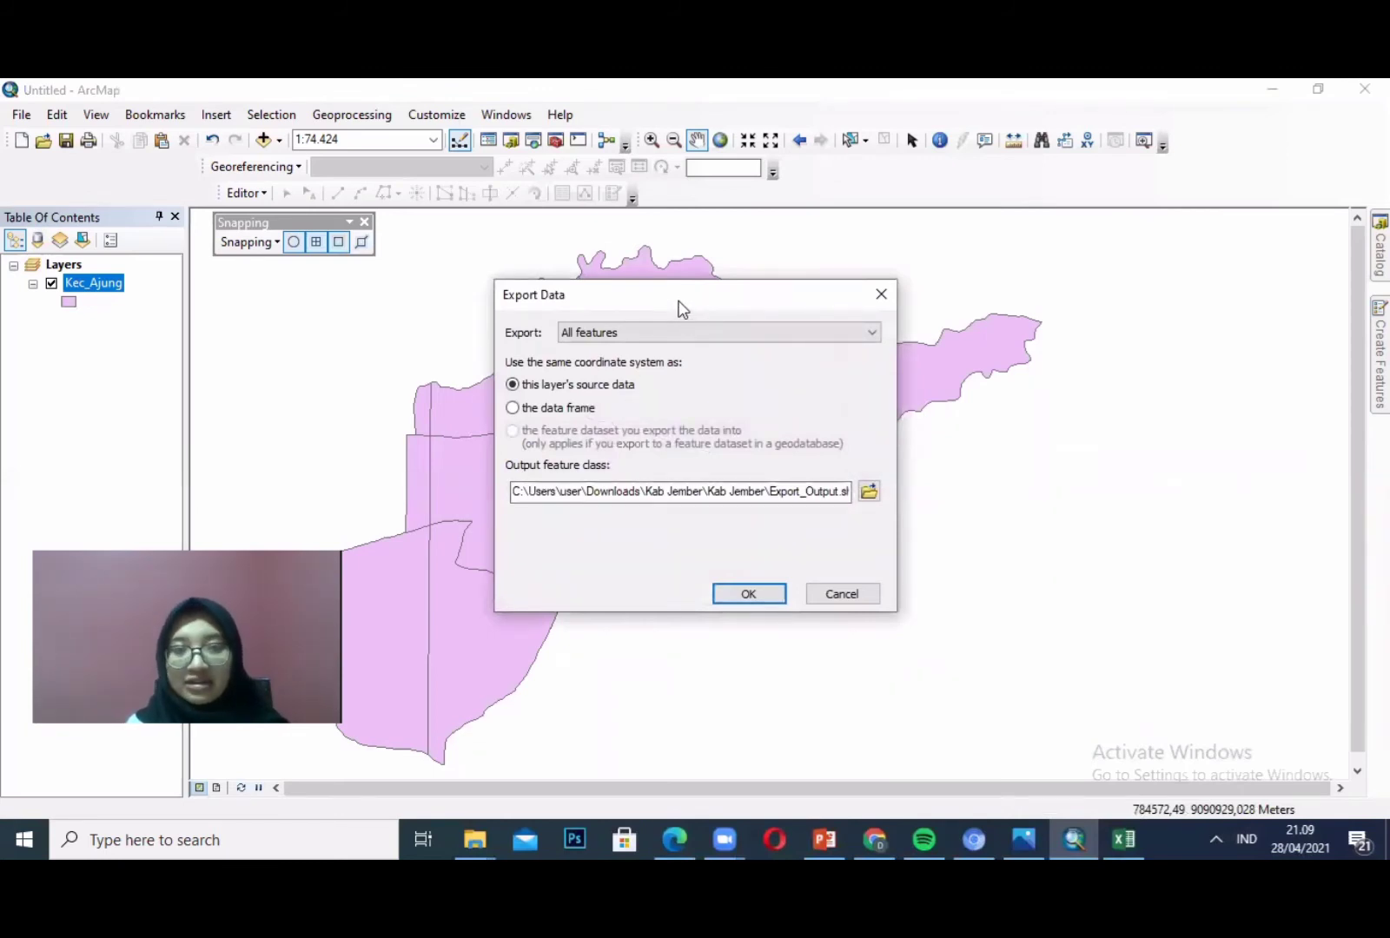
pyautogui.click(664, 332)
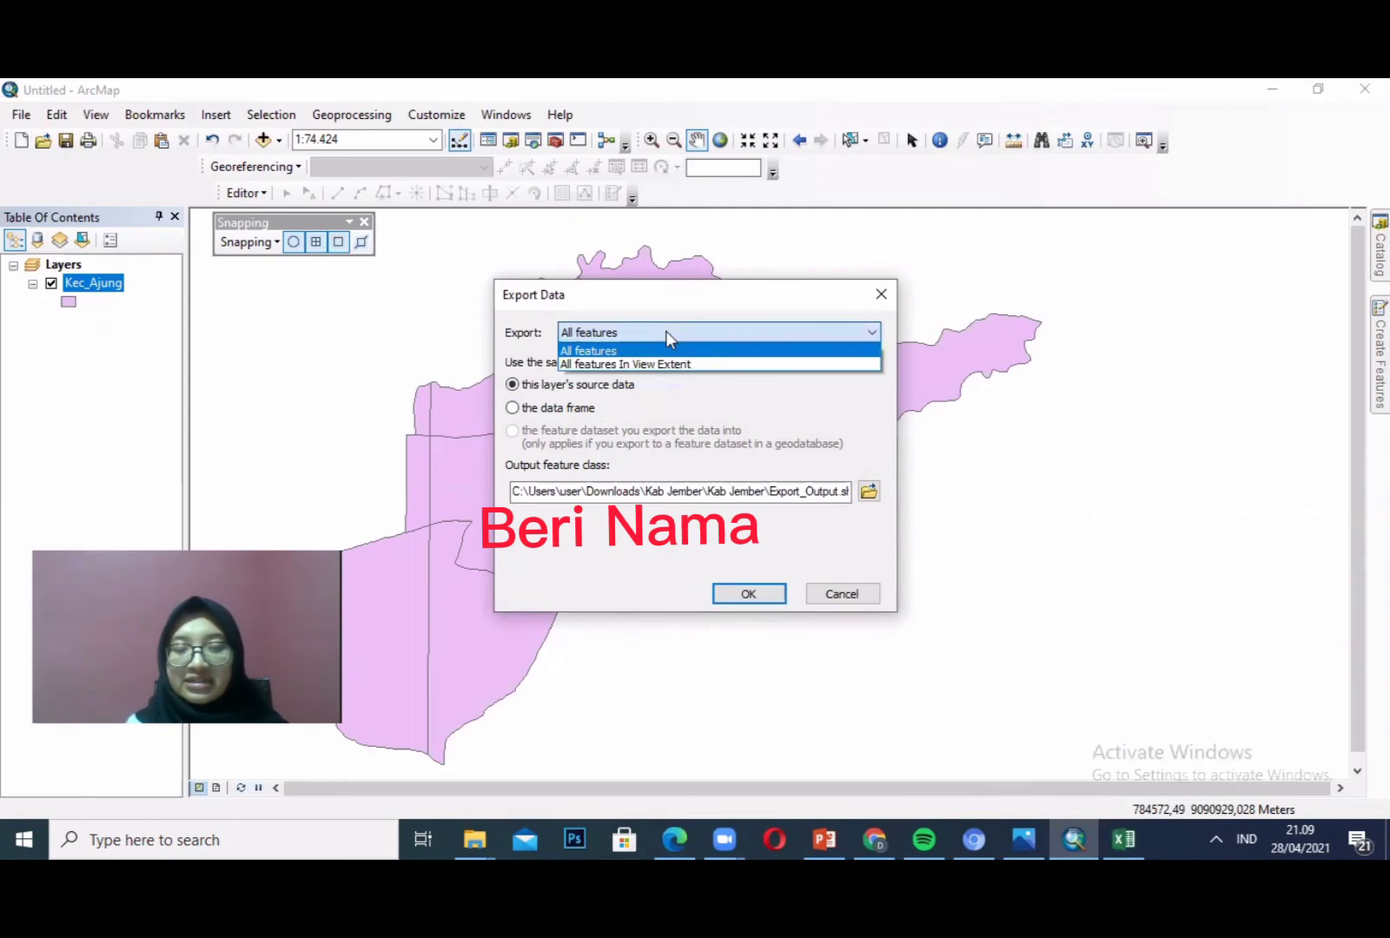
pyautogui.click(776, 406)
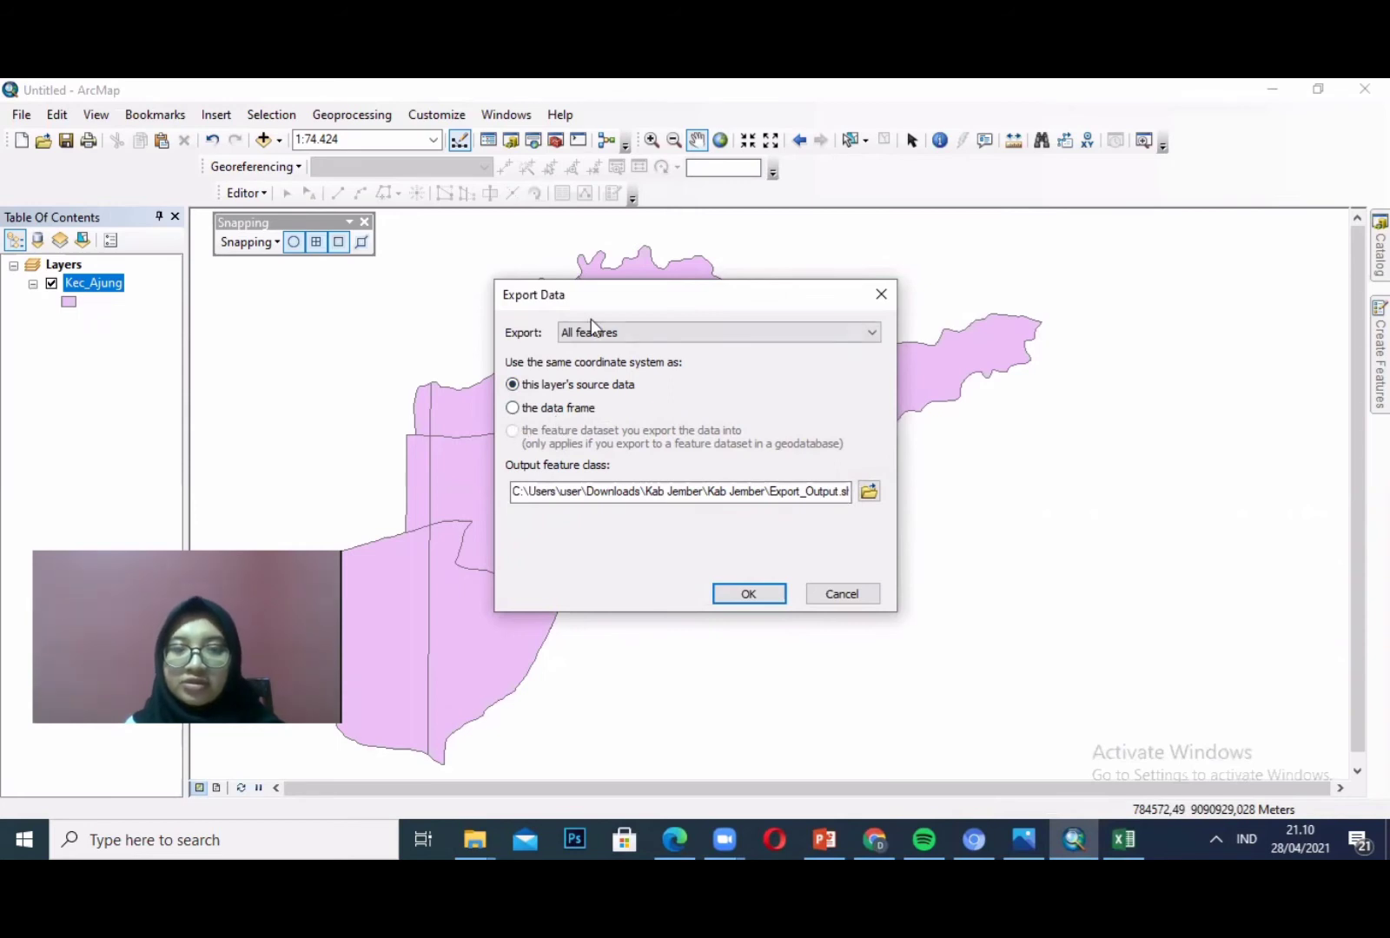
pyautogui.click(787, 333)
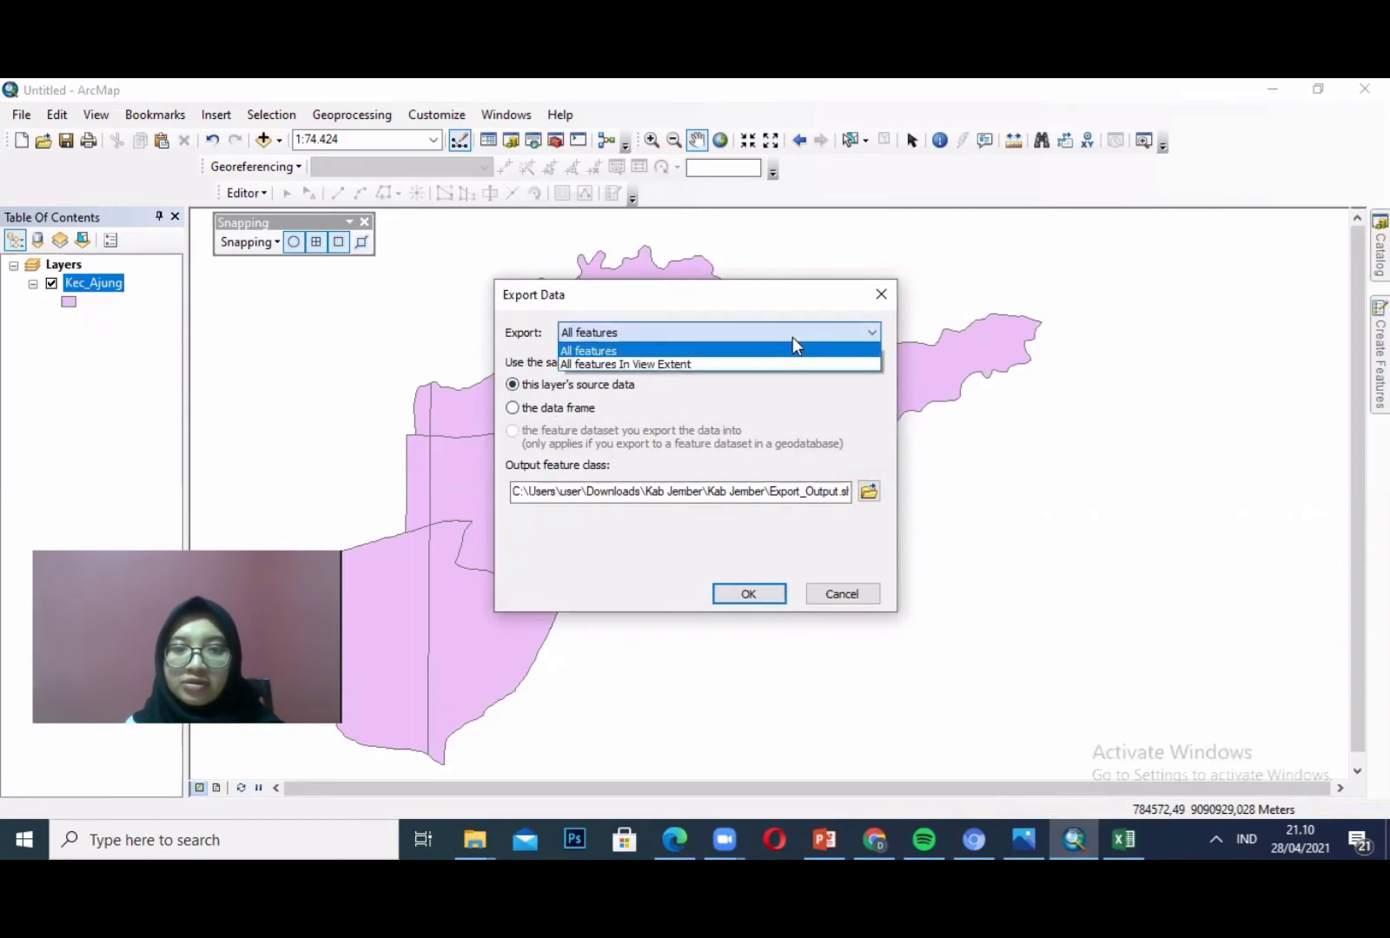
pyautogui.click(798, 400)
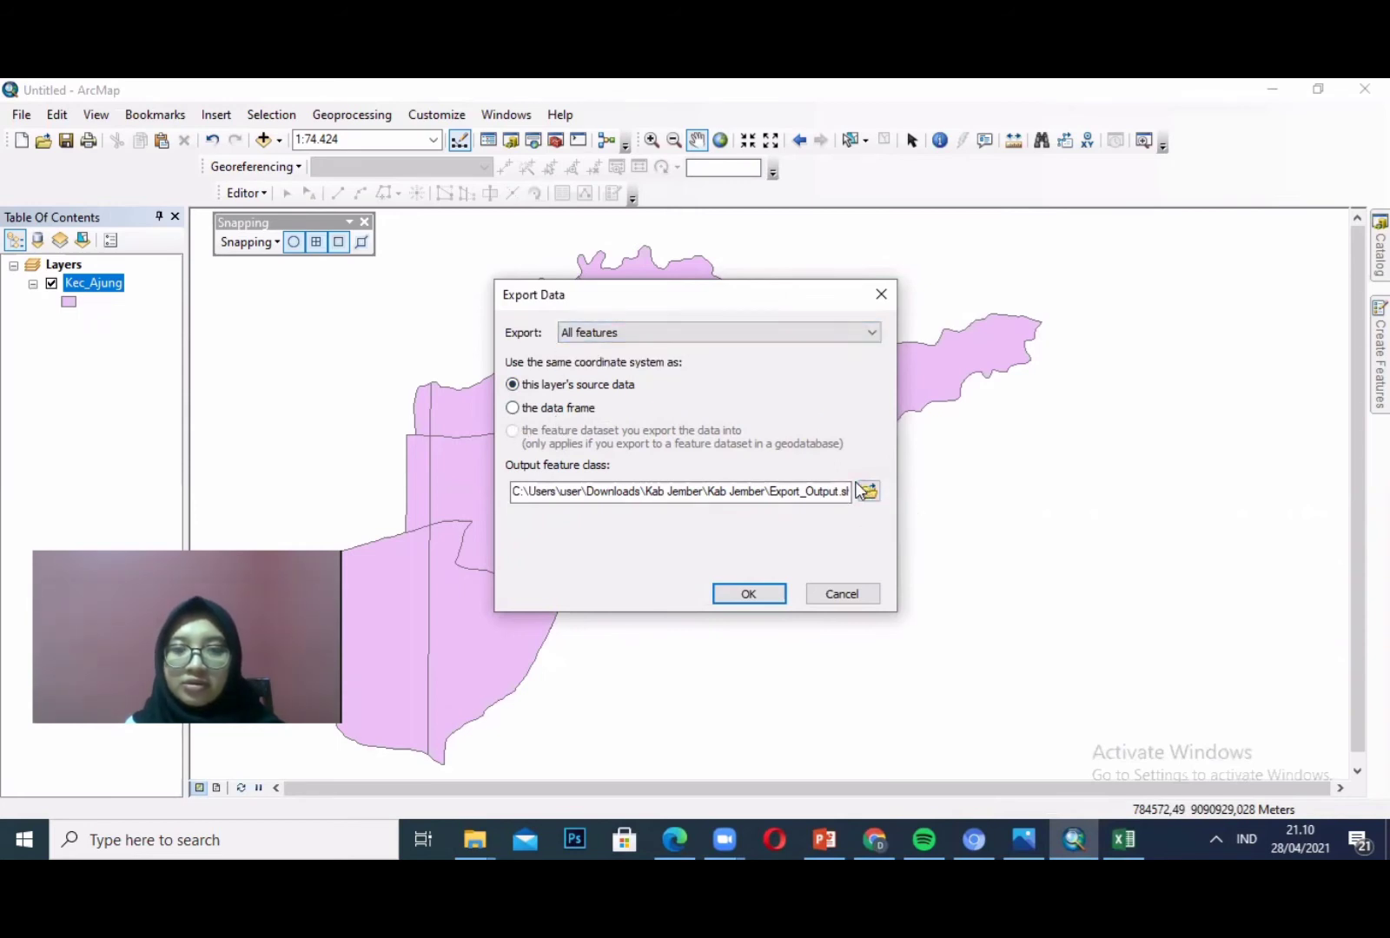
# - Export to the shapefile DATA FASILITAS KESEHATAN AJUNG FINAL in Downloads\Jember SHP (1) and add it to the map as a layer
pyautogui.click(864, 491)
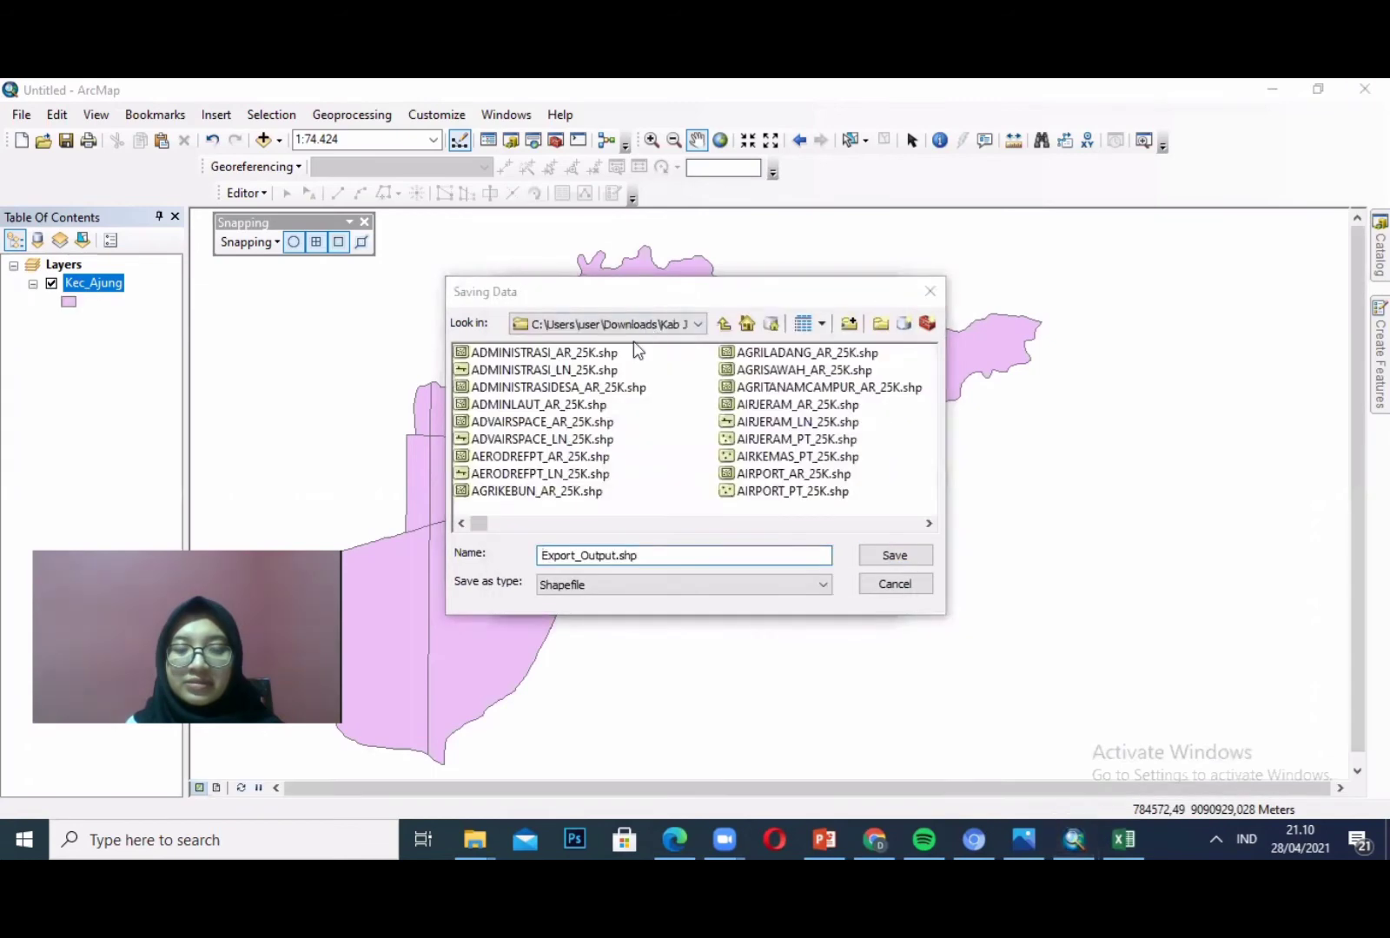
pyautogui.click(698, 325)
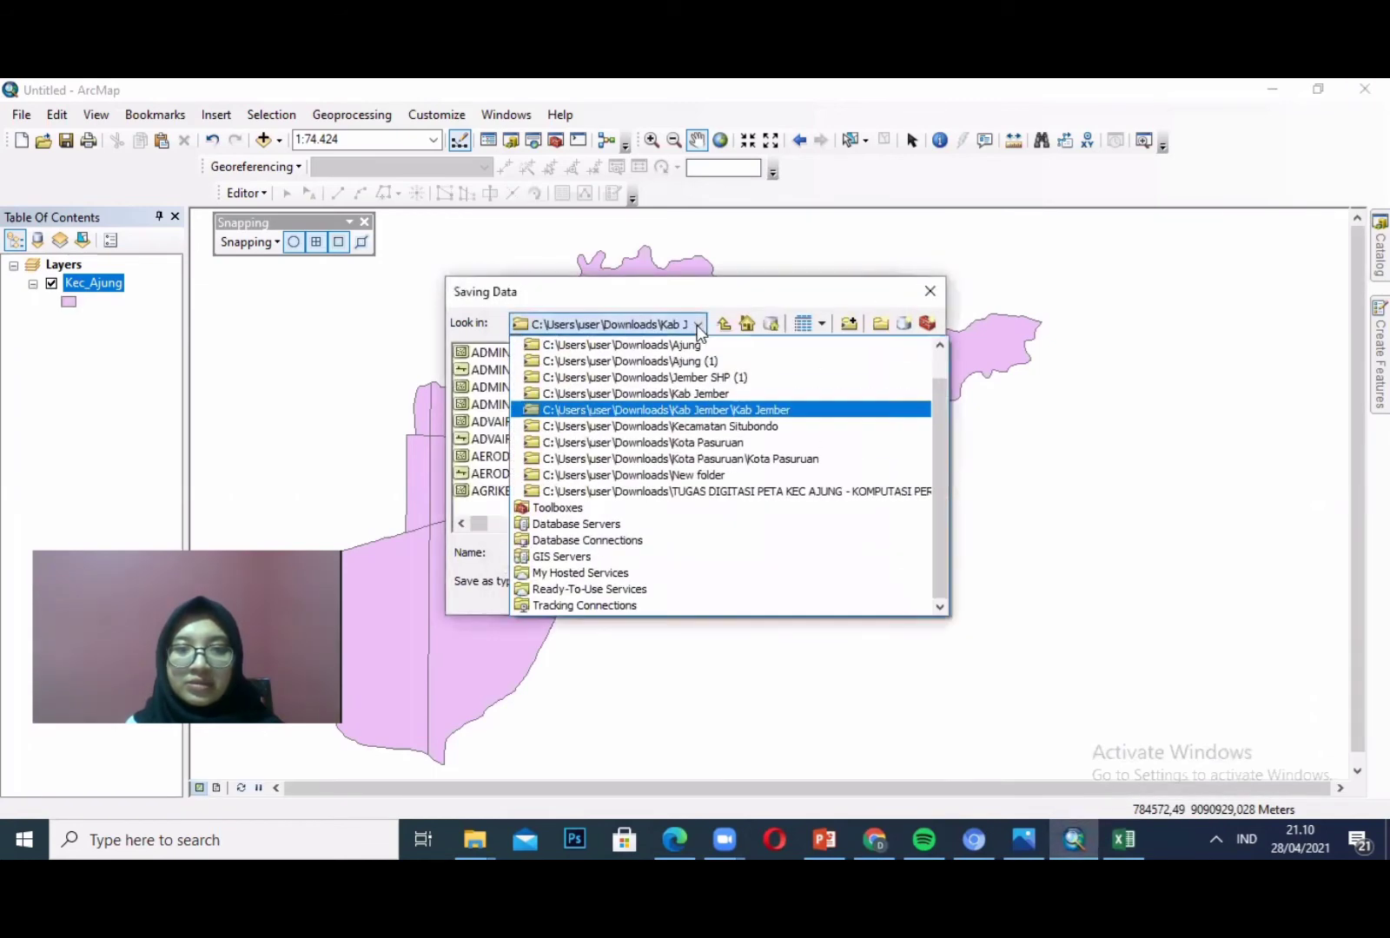
pyautogui.click(706, 377)
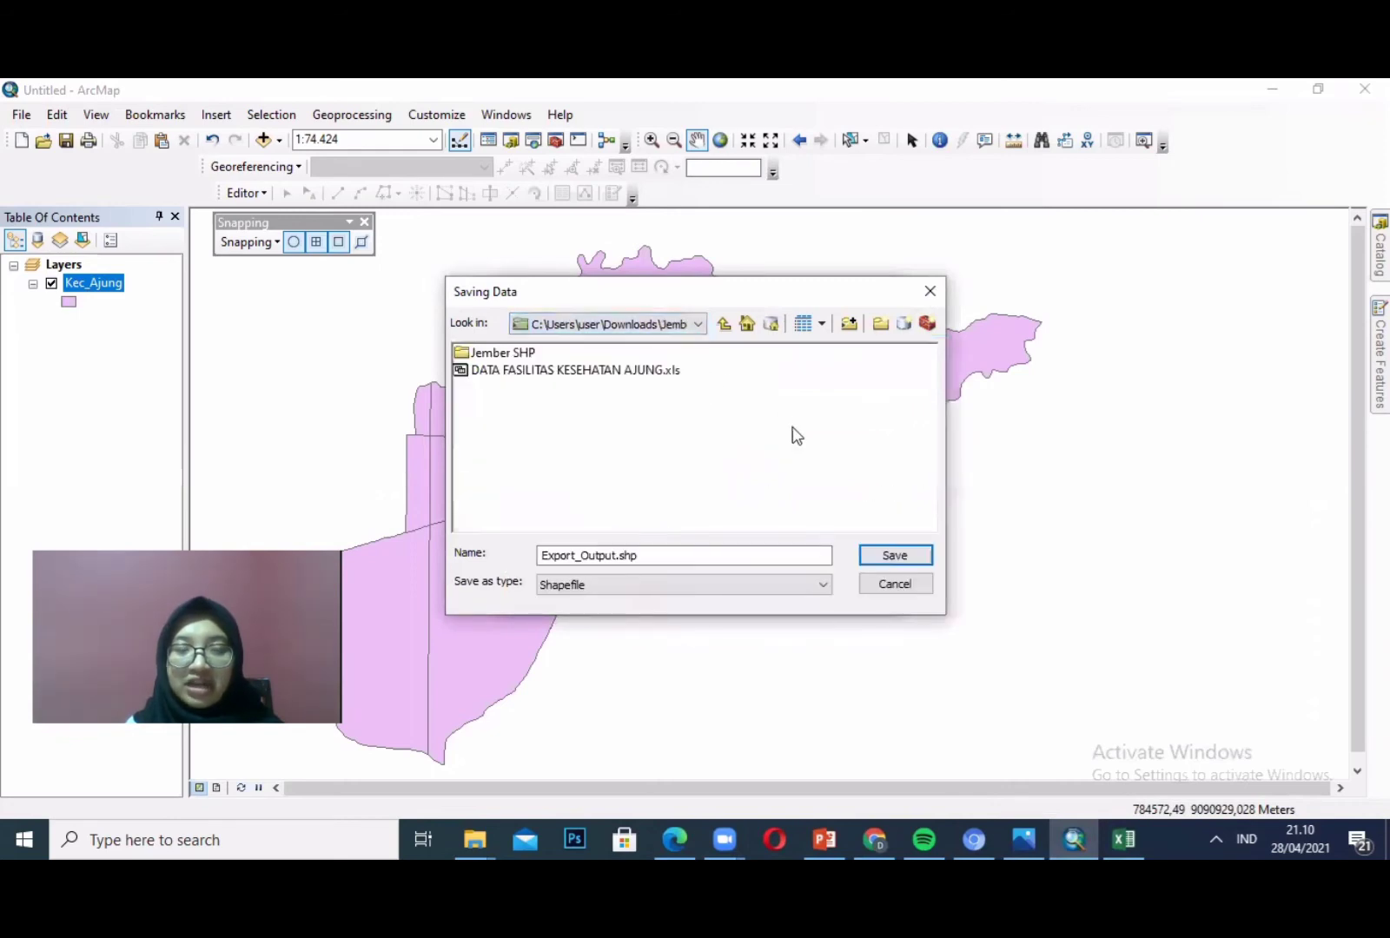
pyautogui.click(711, 558)
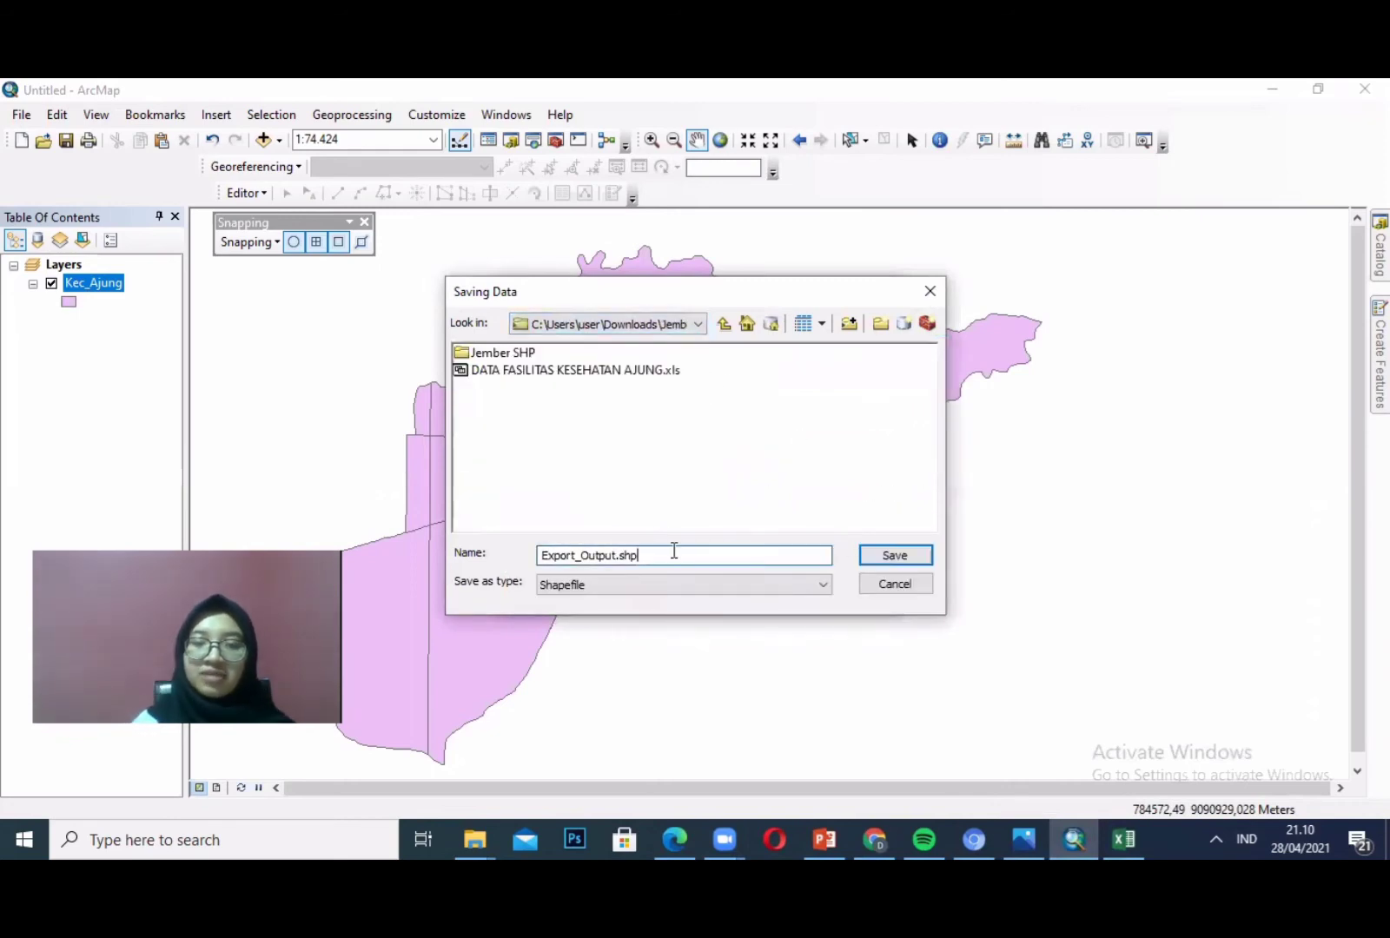
pyautogui.press('BackSpace')
pyautogui.press('BackSpace')
pyautogui.press('BackSpace')
pyautogui.press('BackSpace')
pyautogui.press('BackSpace')
pyautogui.press('BackSpace')
pyautogui.press('BackSpace')
pyautogui.press('BackSpace')
pyautogui.press('BackSpace')
pyautogui.press('BackSpace')
pyautogui.press('BackSpace')
pyautogui.press('BackSpace')
pyautogui.press('BackSpace')
pyautogui.press('BackSpace')
pyautogui.press('BackSpace')
pyautogui.press('BackSpace')
pyautogui.press('BackSpace')
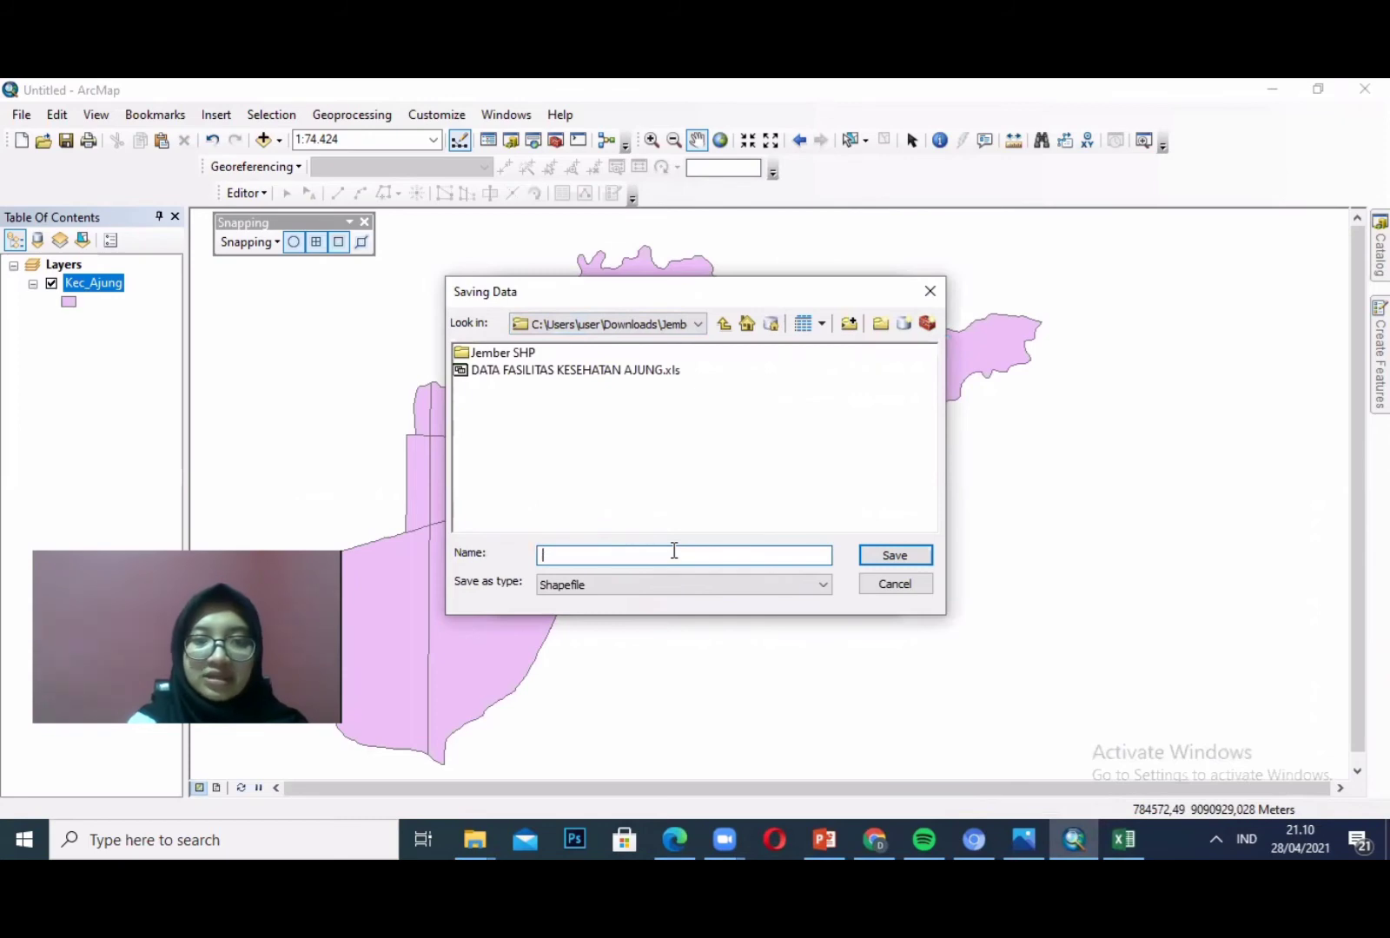
pyautogui.write('DATA ')
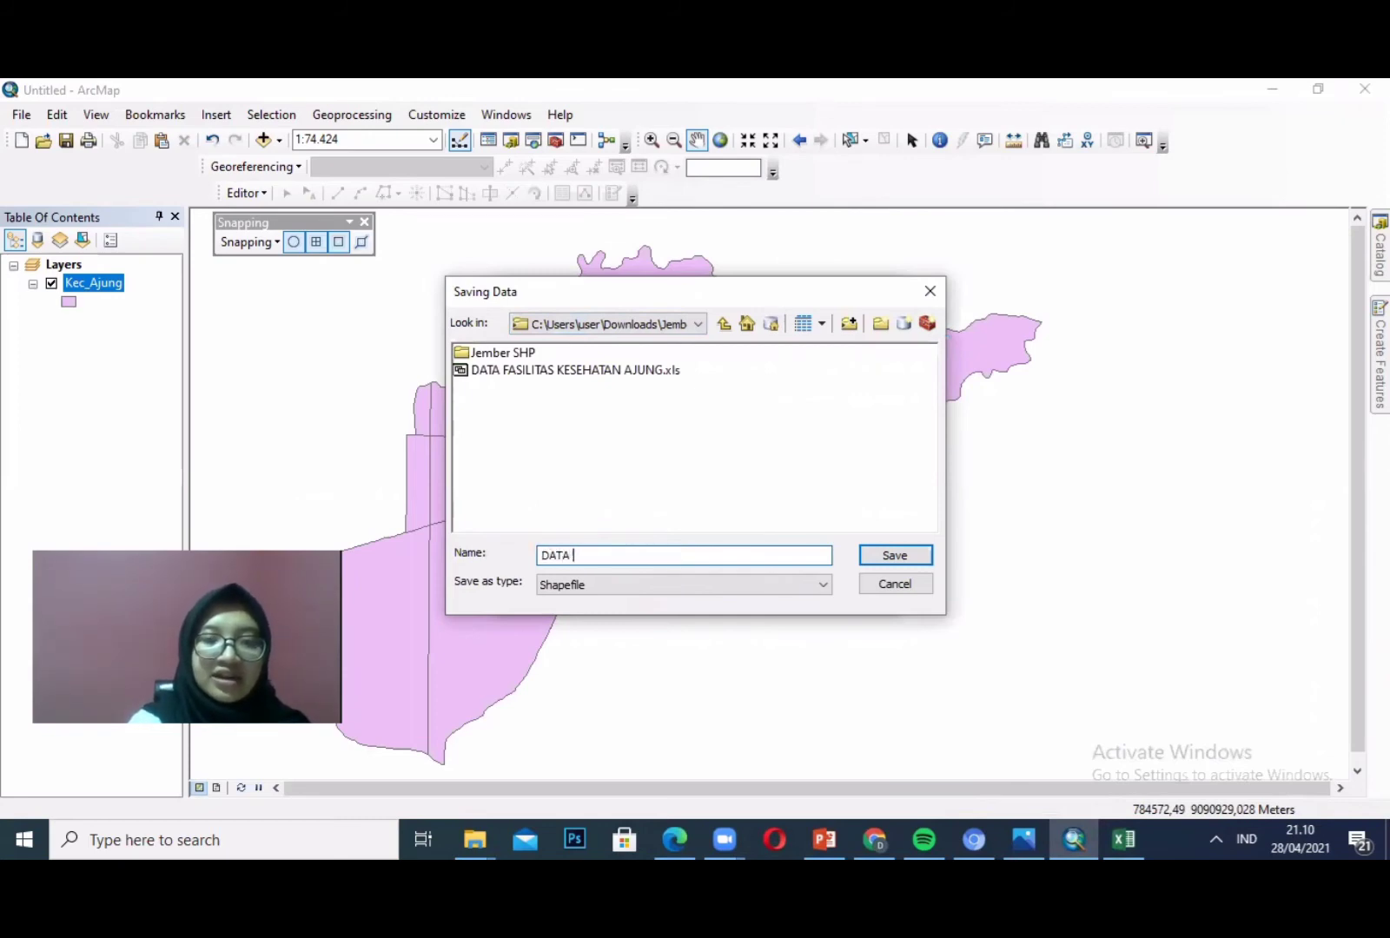
pyautogui.write('FASILITA')
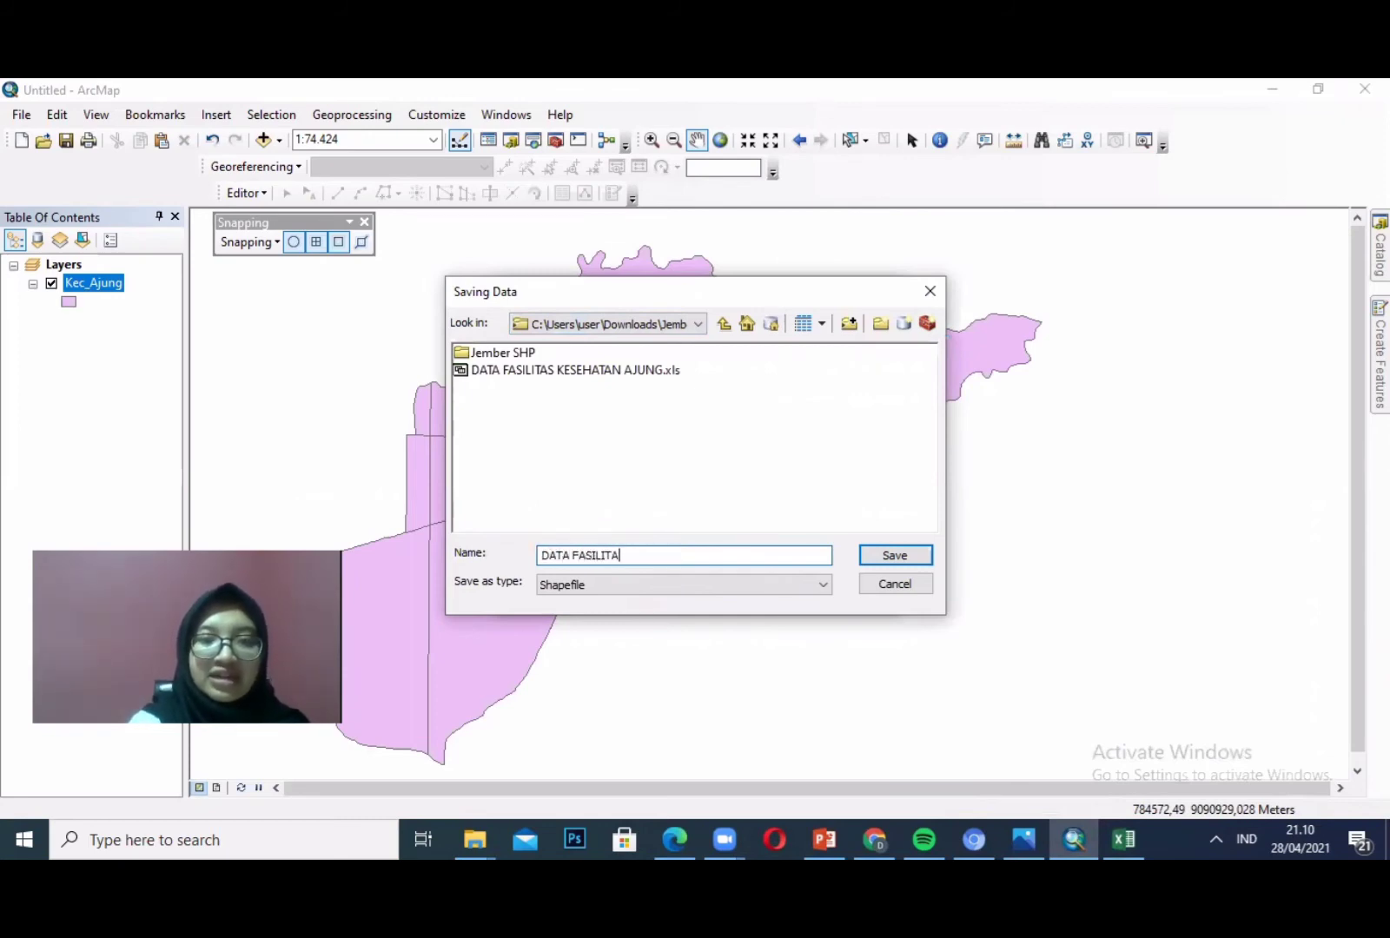
pyautogui.write('S KE')
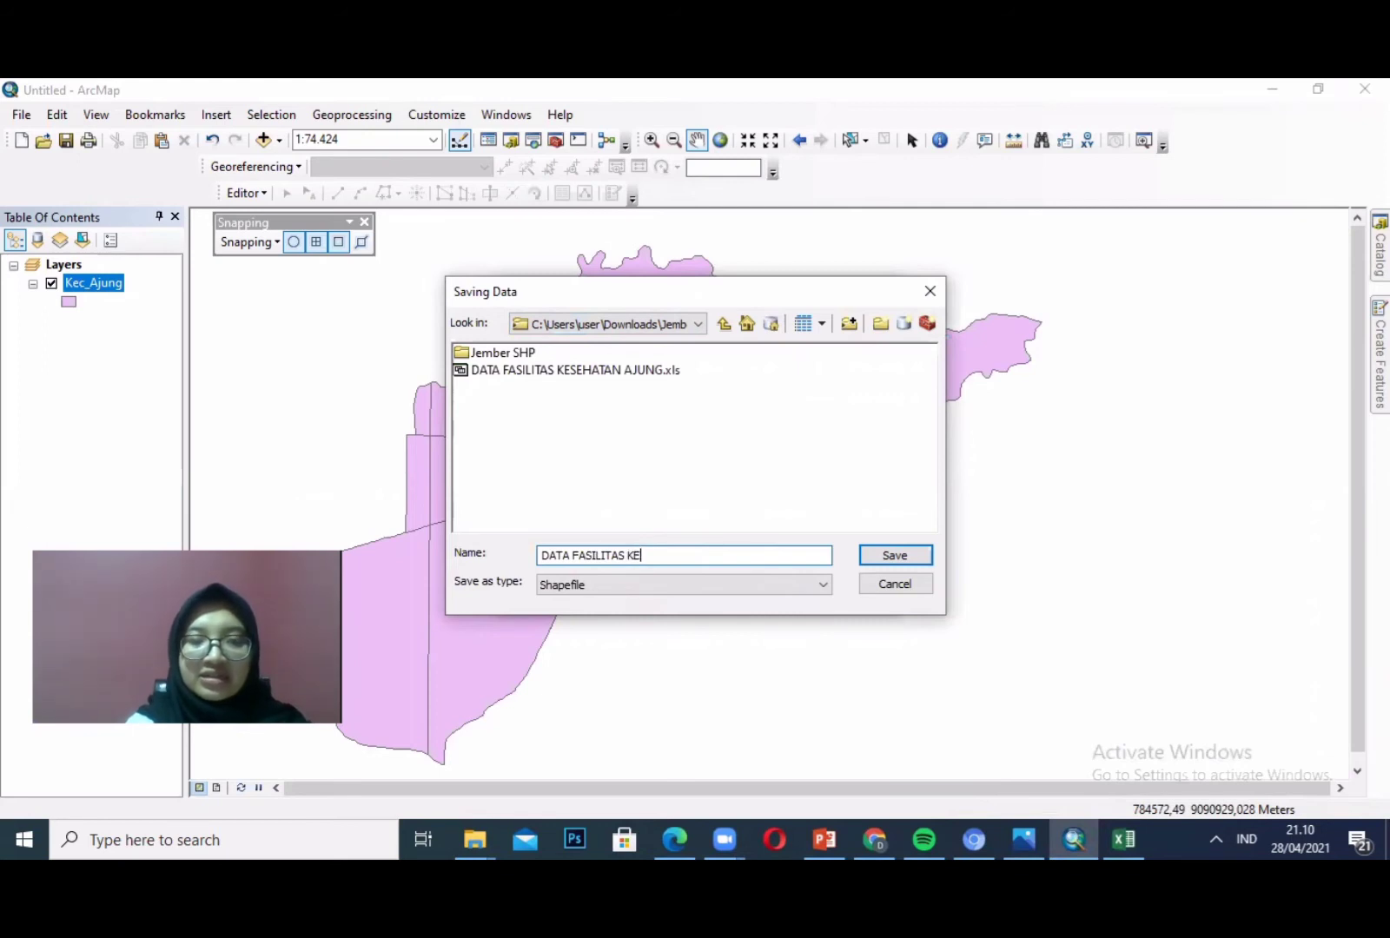
pyautogui.write('SEHATAN')
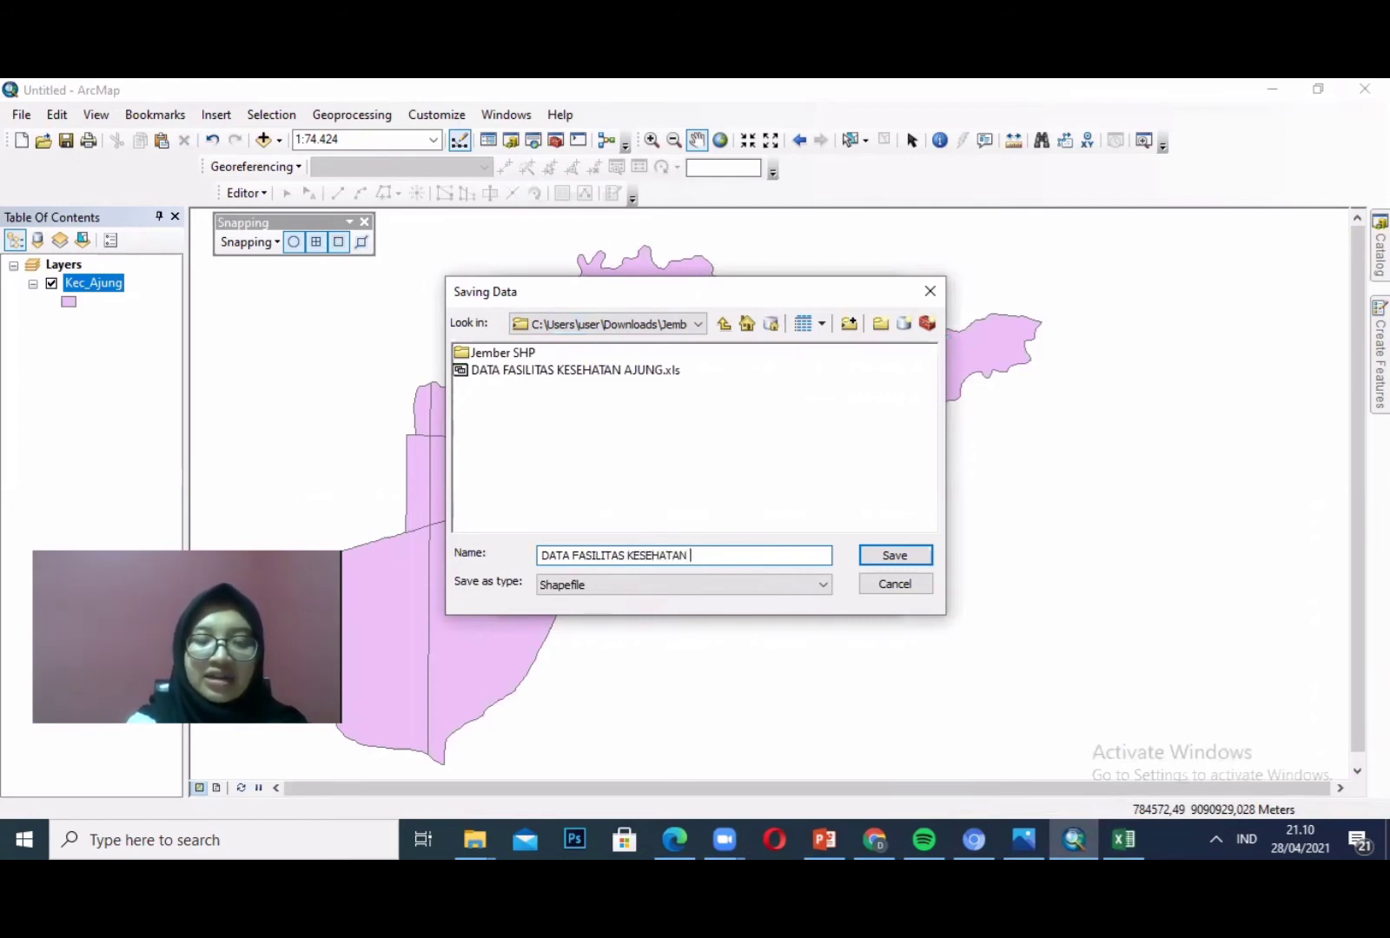
pyautogui.write(' AJUNG FINAL')
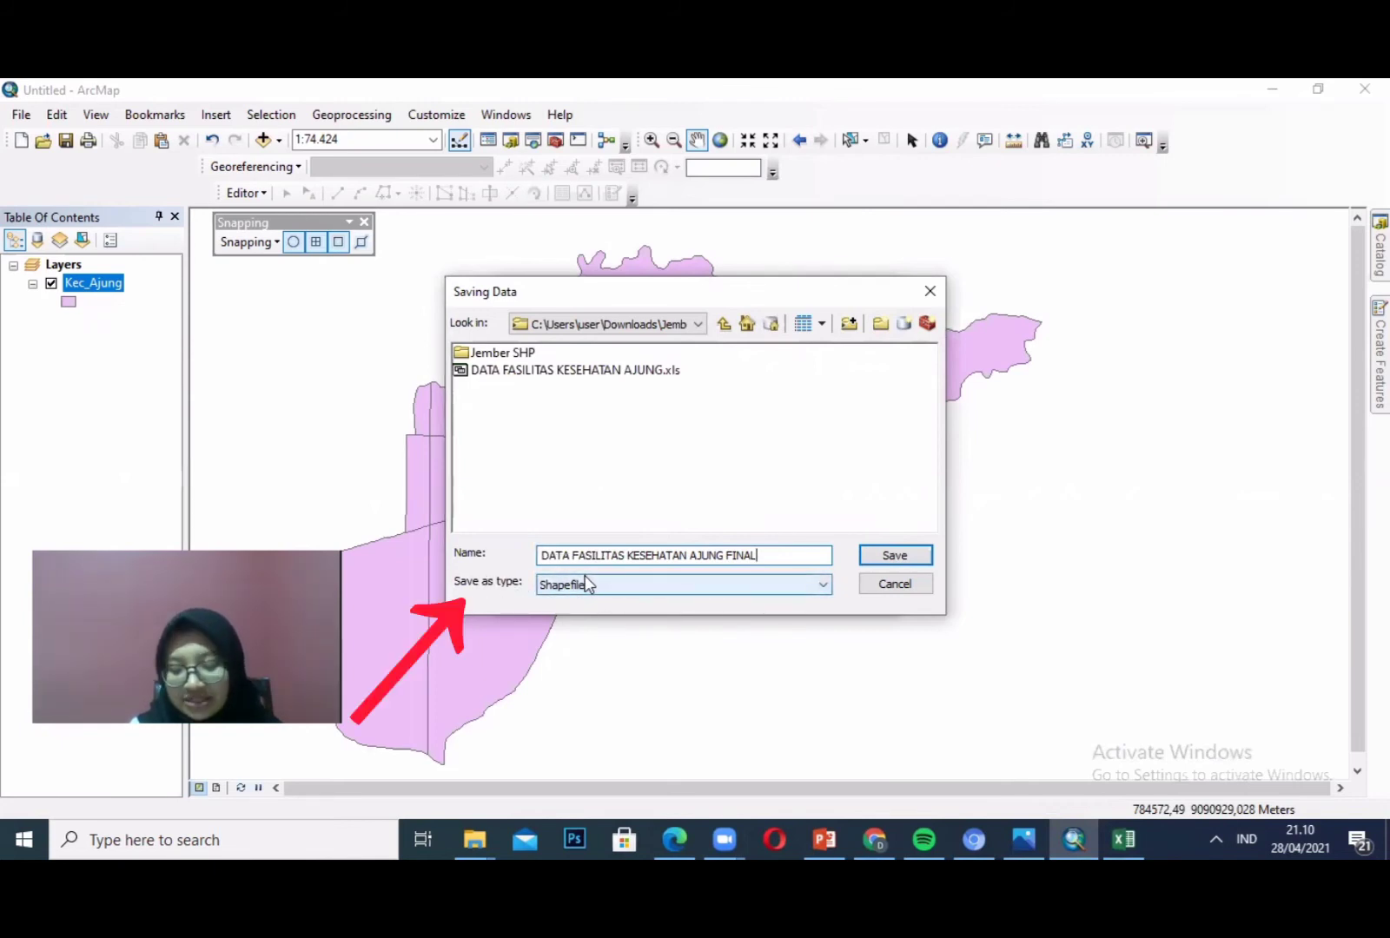
pyautogui.click(894, 555)
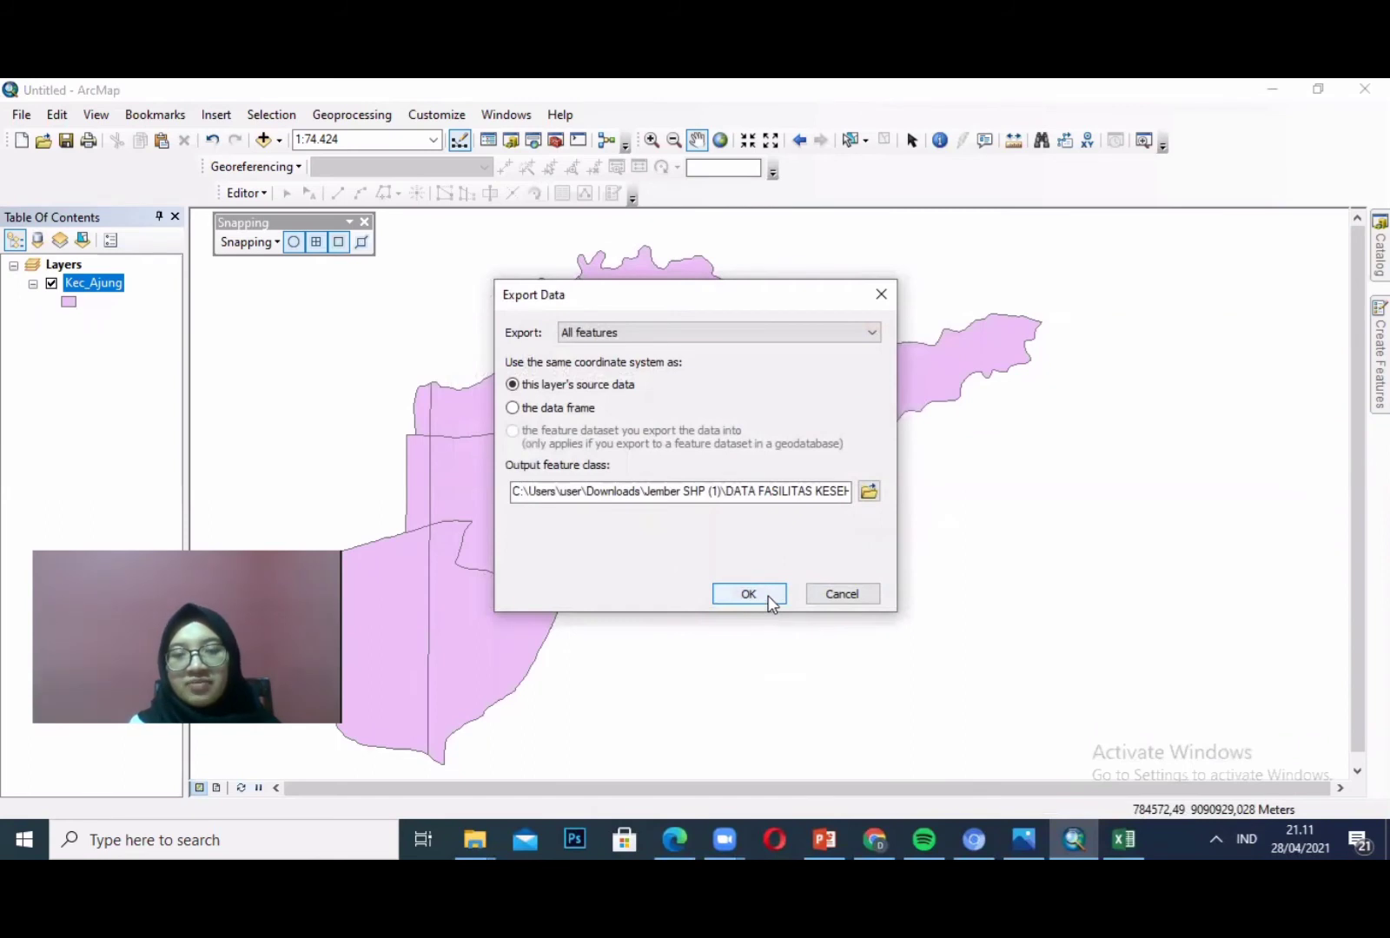
pyautogui.click(768, 597)
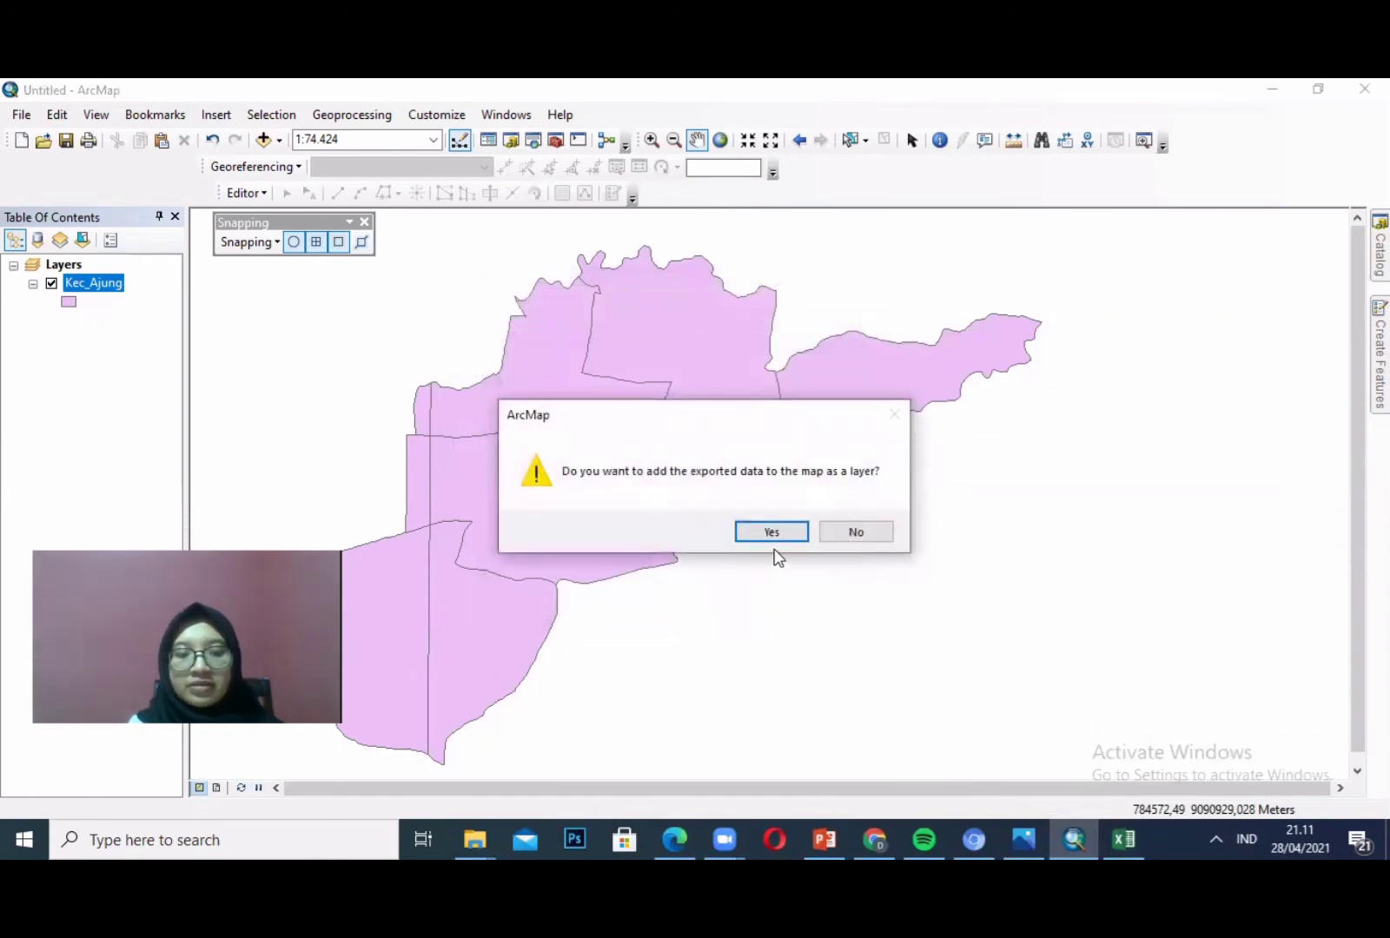
pyautogui.click(772, 532)
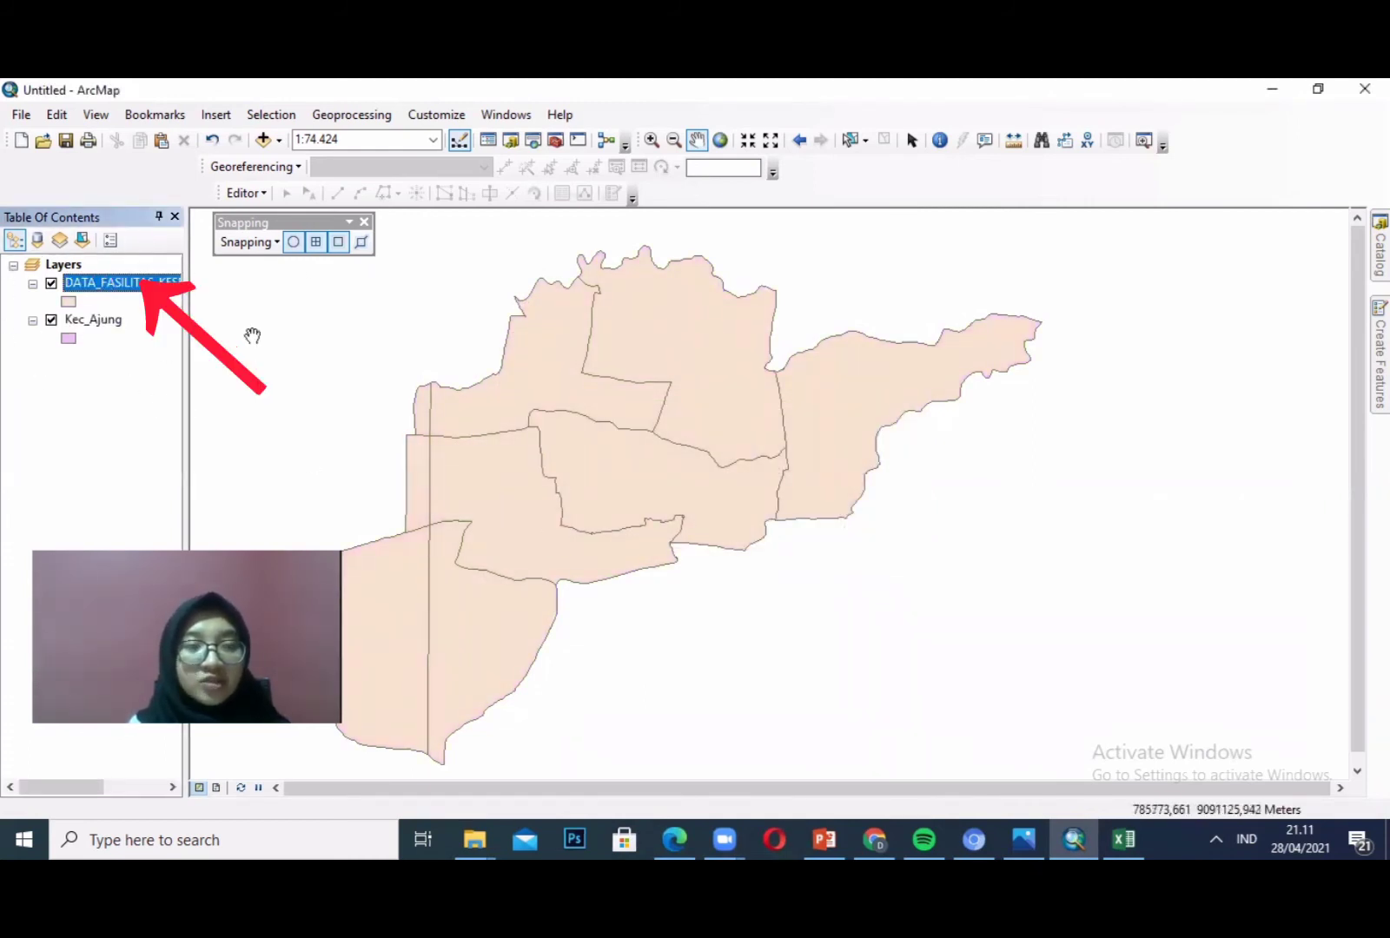
# - Open the attribute table of the exported DATA_FASILITAS_KESEHATAN_AJUNG_FINAL layer
pyautogui.rightClick(137, 286)
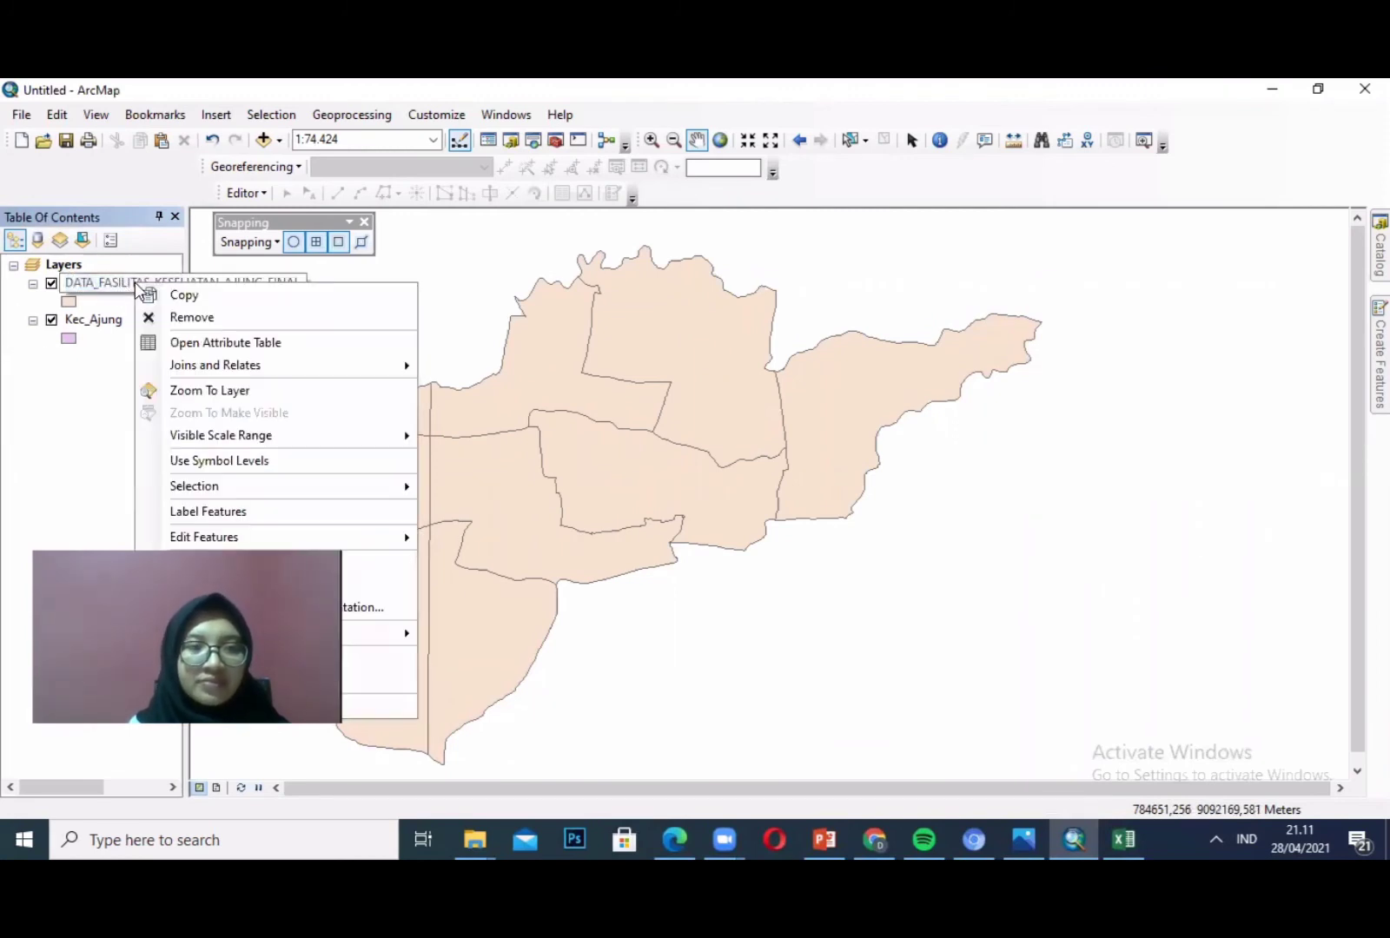
pyautogui.click(201, 342)
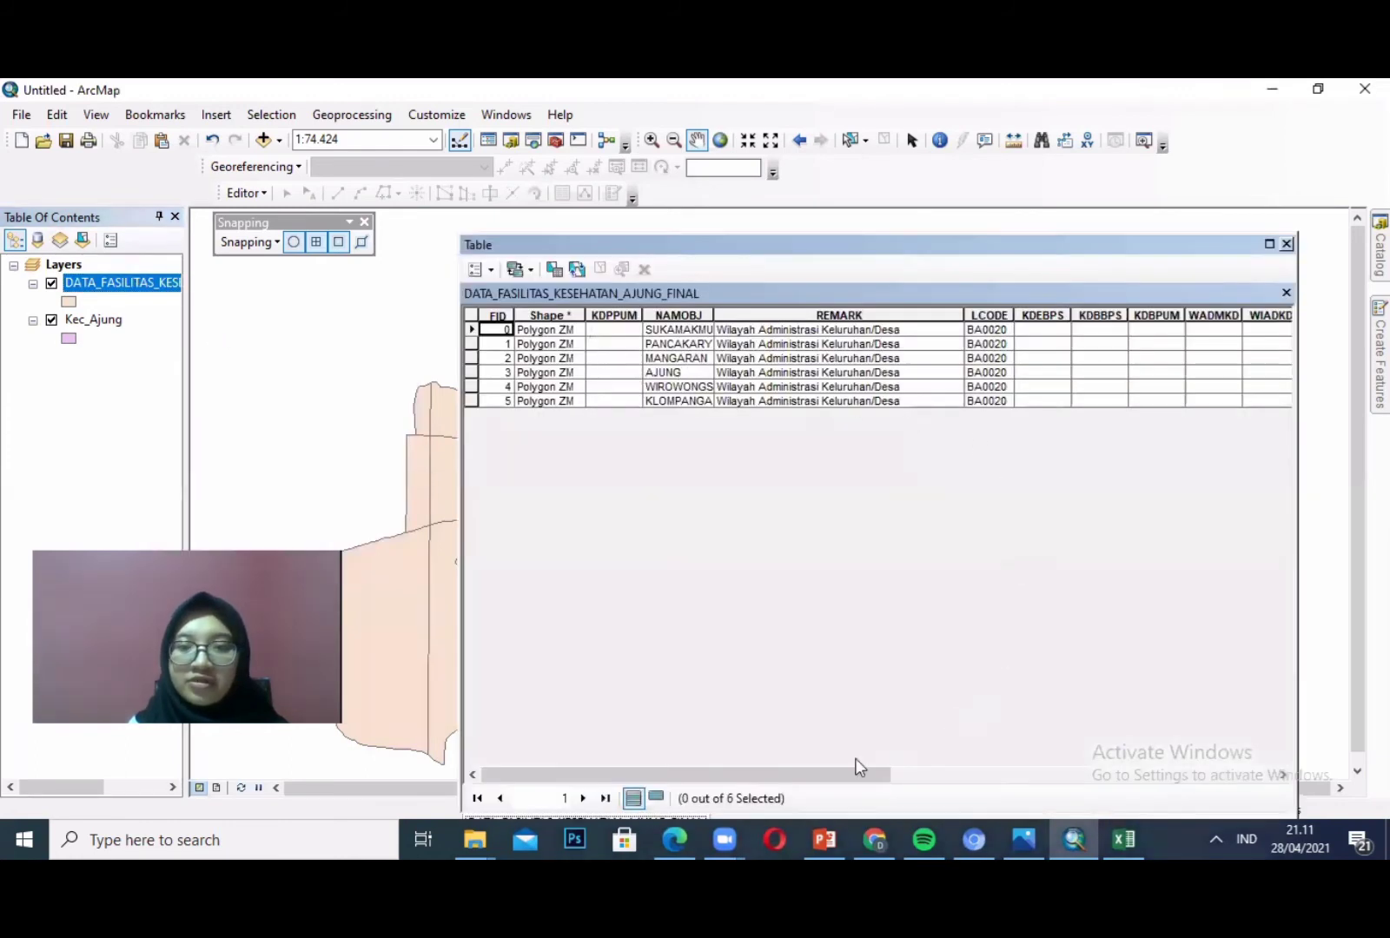
# - Check the remaining columns of the exported layer's attribute table and remove the Kec_Ajung layer from the map
pyautogui.moveTo(825, 774); pyautogui.dragTo(1251, 786)
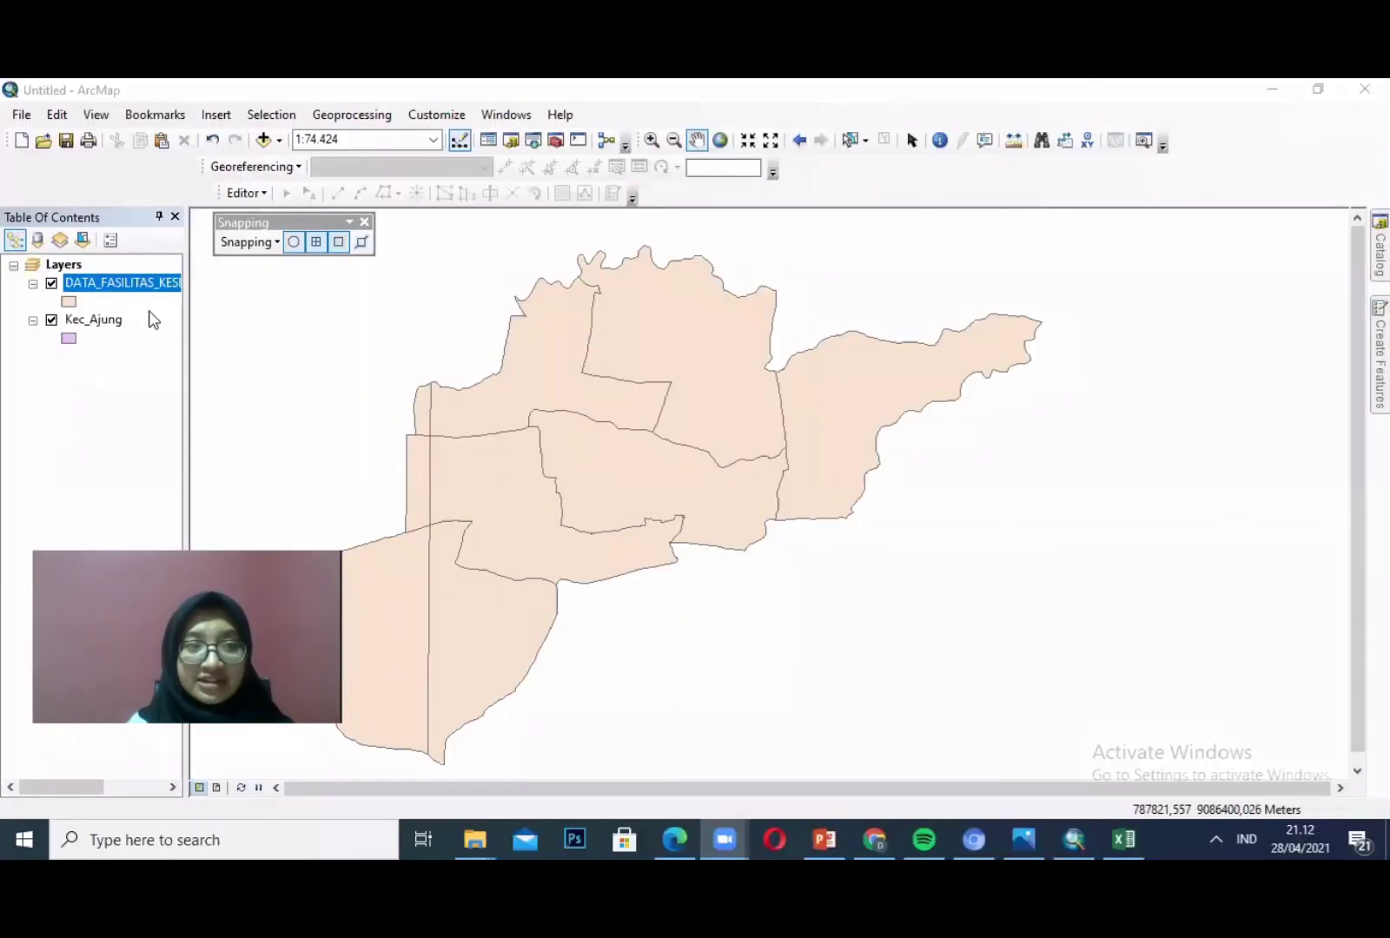
pyautogui.rightClick(120, 322)
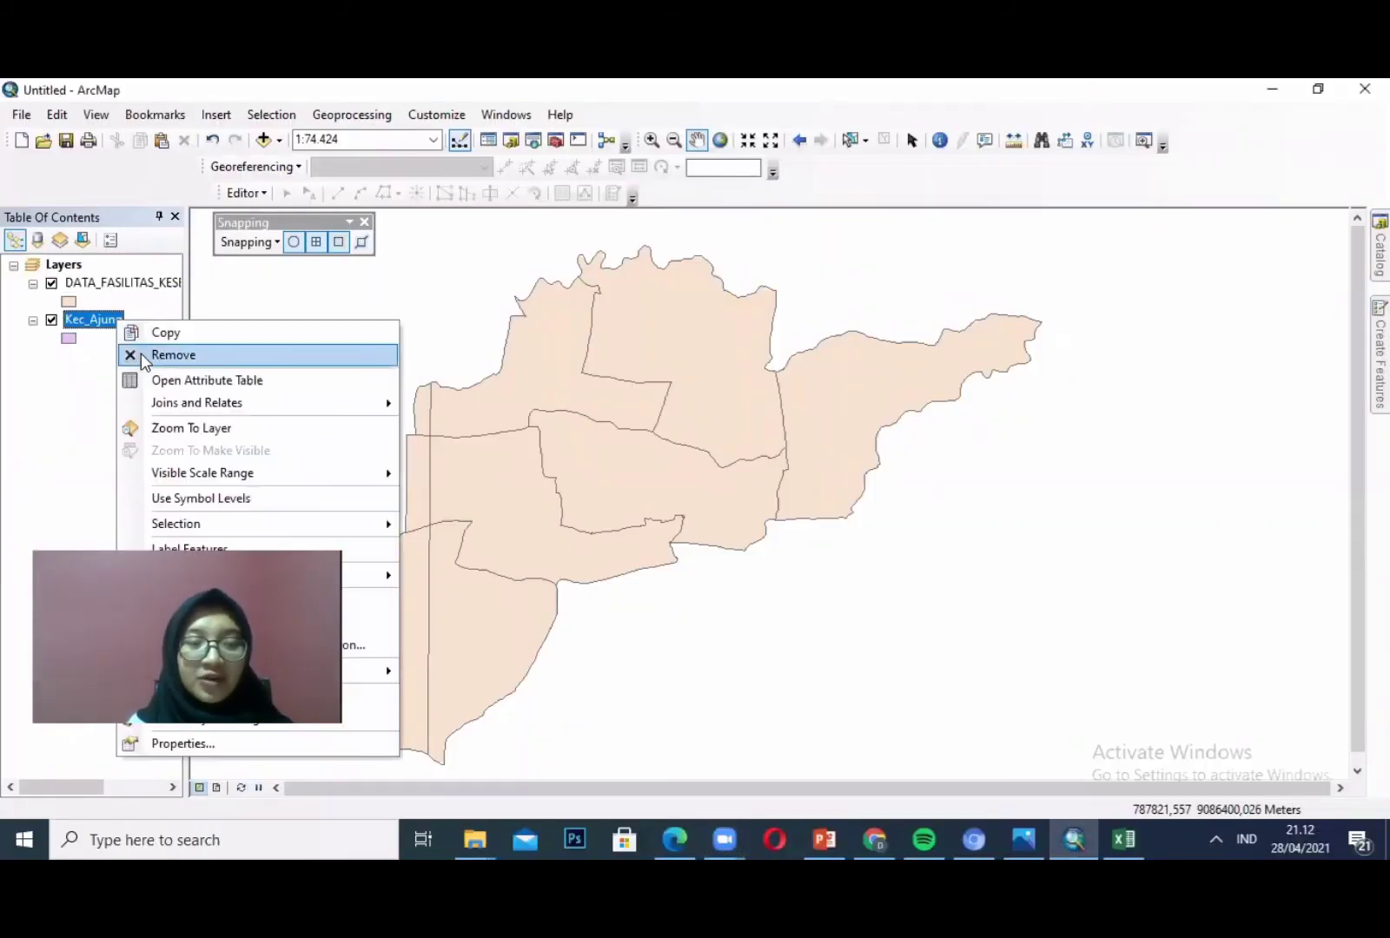
pyautogui.click(141, 352)
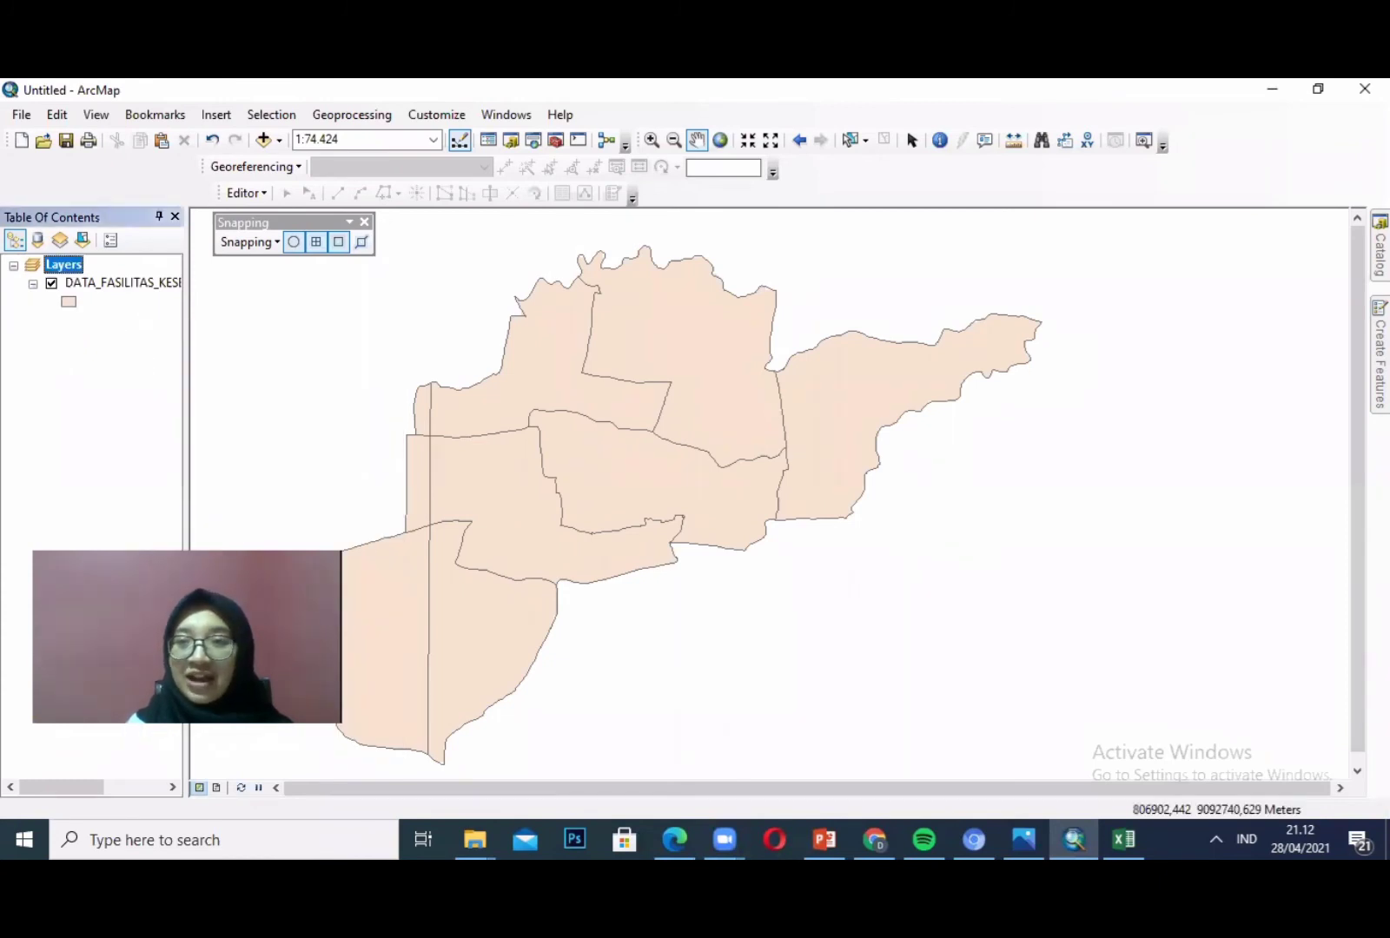
# - Add a fresh copy of Kec_Ajung.shp to the map from the Jember SHP folder inside Downloads\Jember SHP (1)
pyautogui.click(1380, 248)
pyautogui.click(1233, 375)
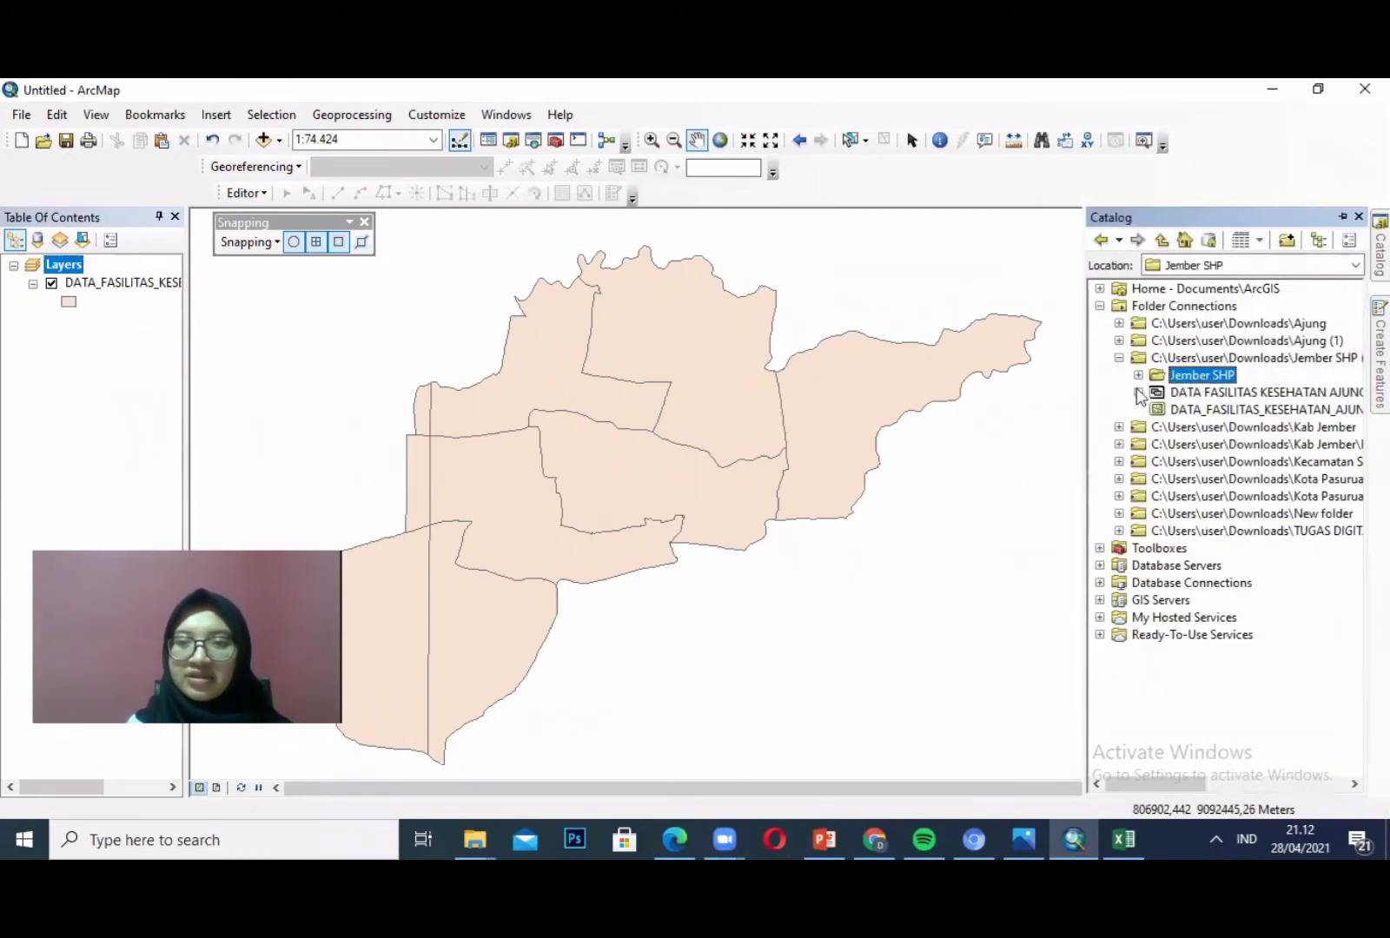
pyautogui.click(1138, 375)
pyautogui.scroll(-3, 1224, 460)
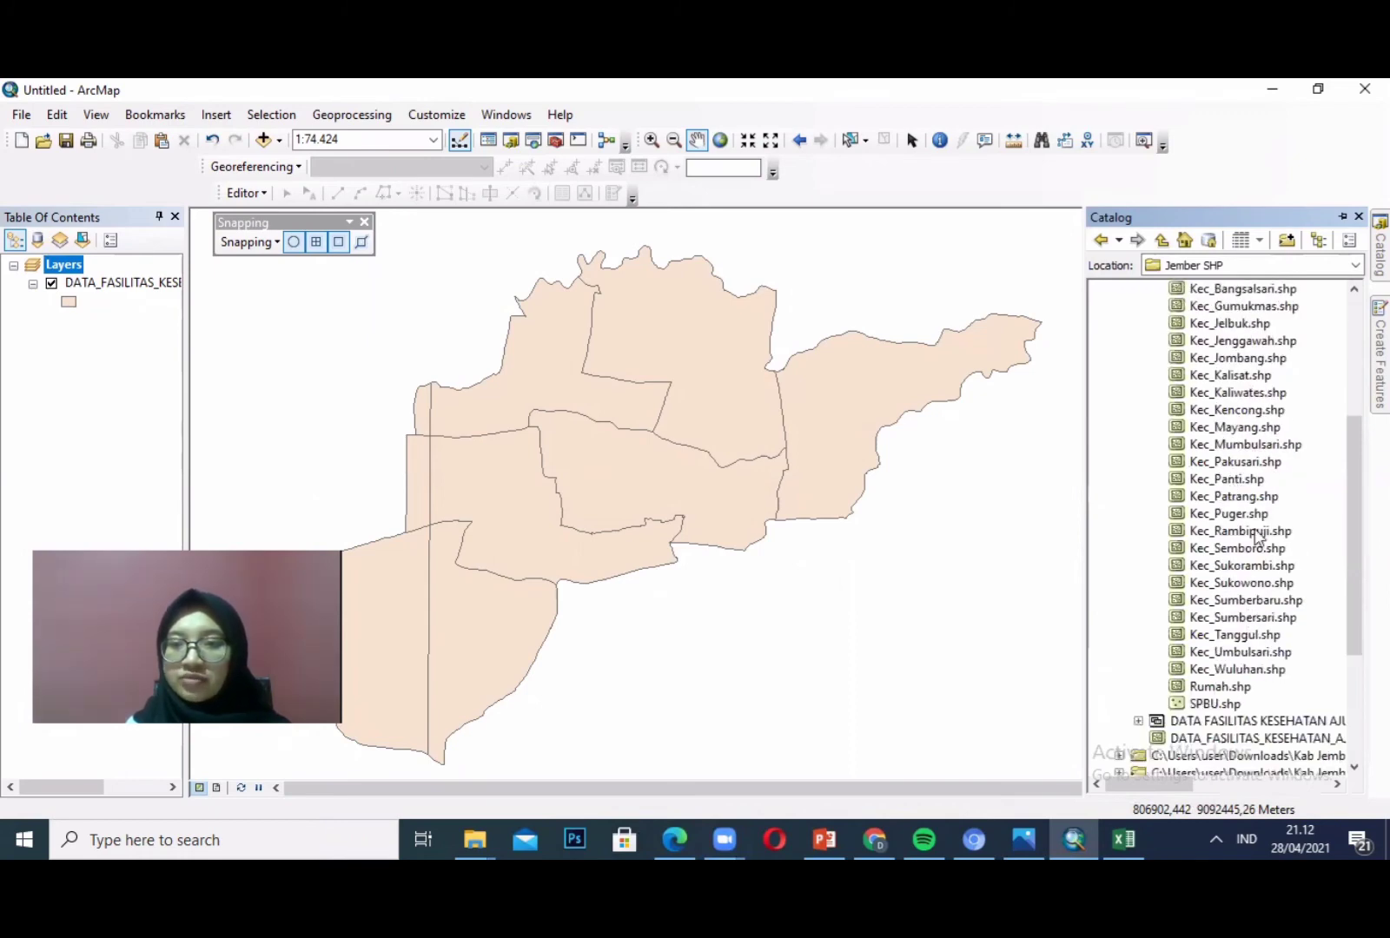
pyautogui.scroll(1, 1257, 431)
pyautogui.scroll(1, 1257, 428)
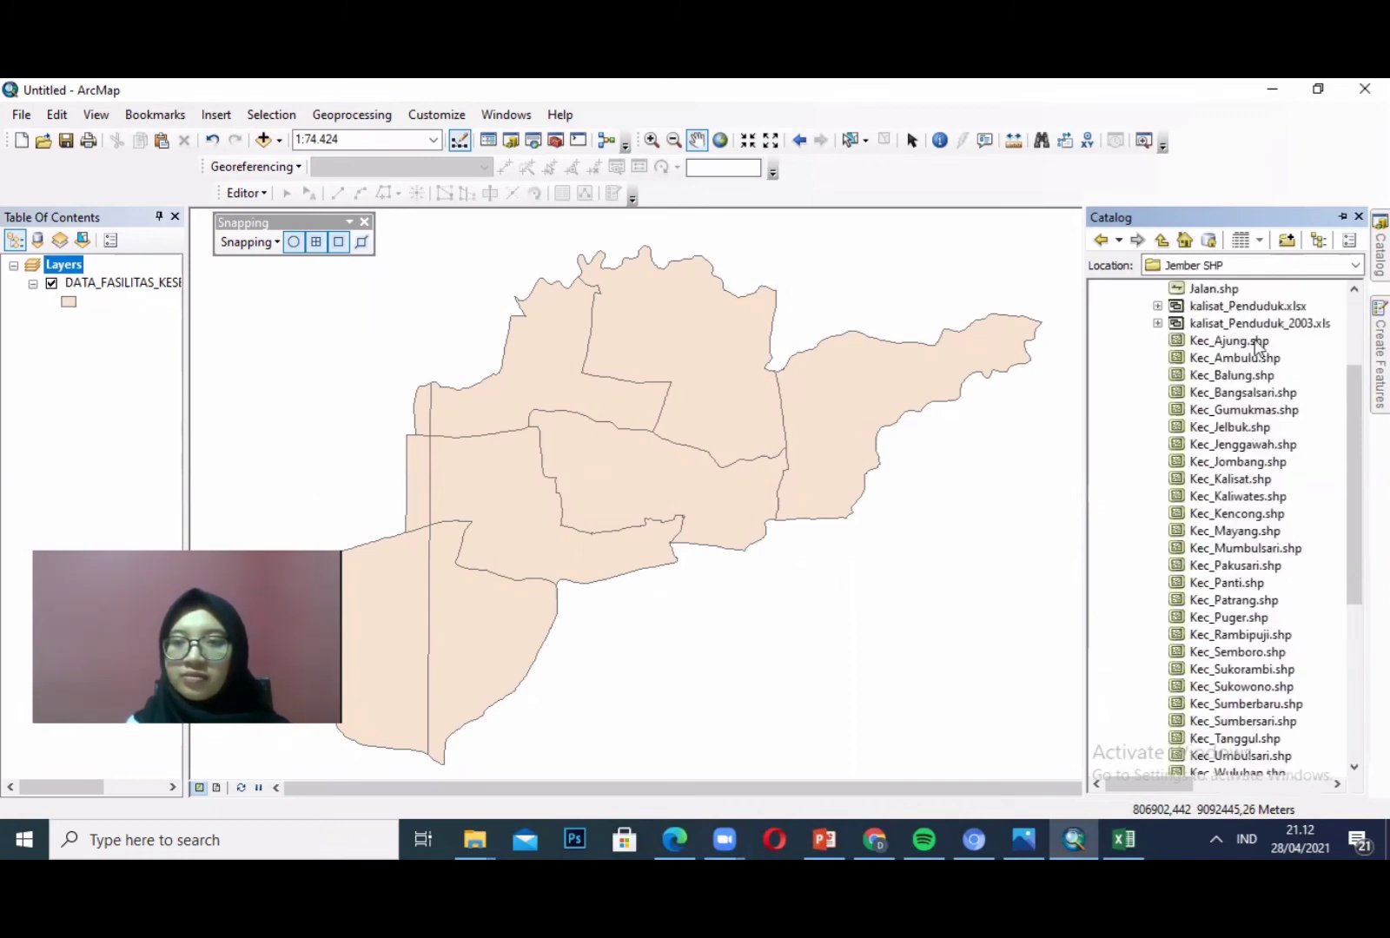
pyautogui.moveTo(1255, 342); pyautogui.dragTo(943, 378)
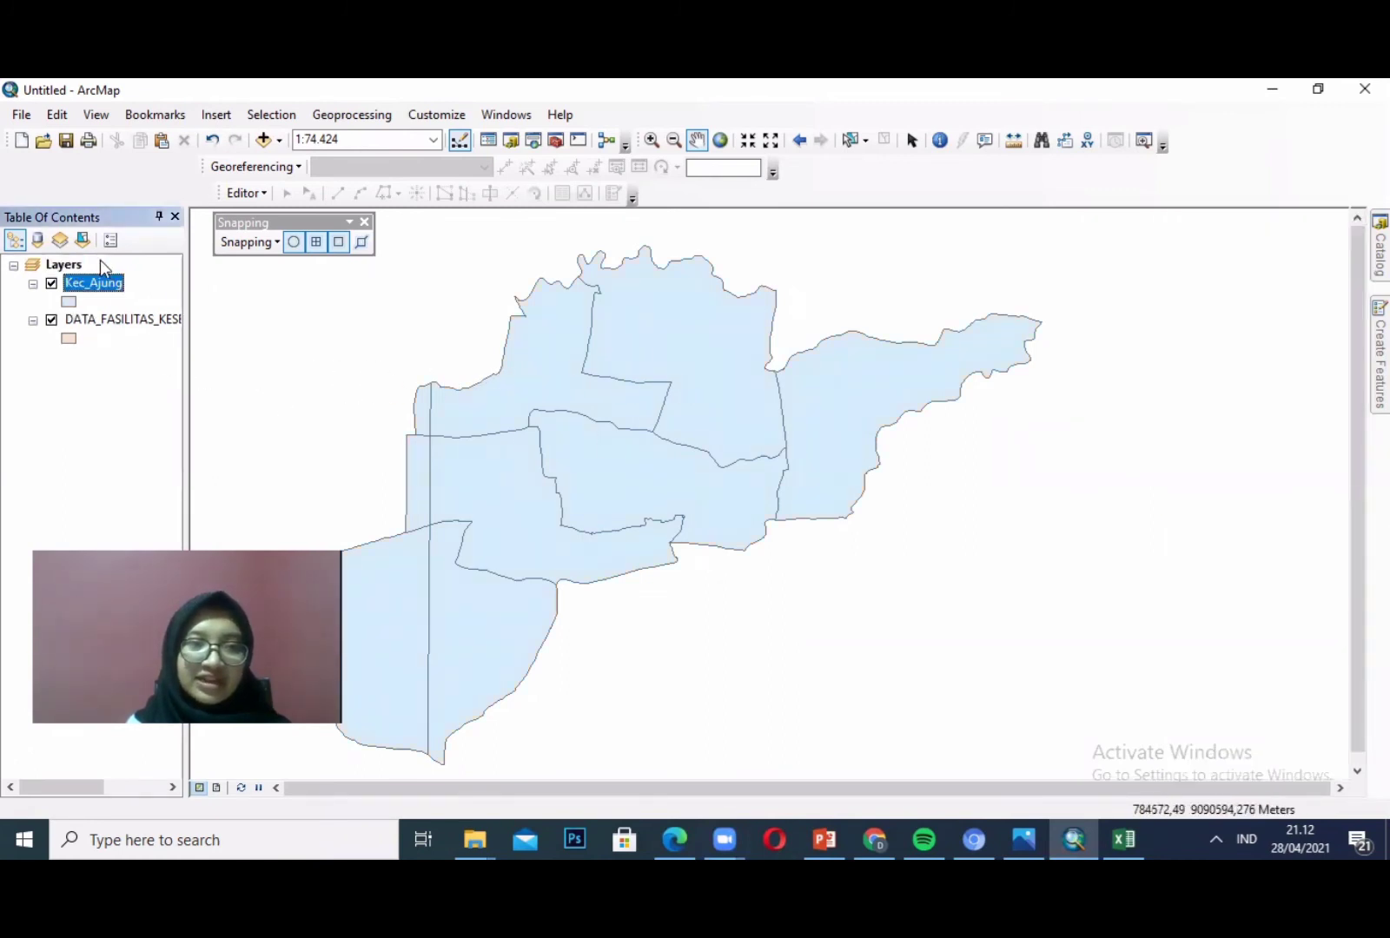
# - Open the newly added Kec_Ajung layer's attribute table, look through its columns up to SHAPE_Area and close it
pyautogui.rightClick(105, 289)
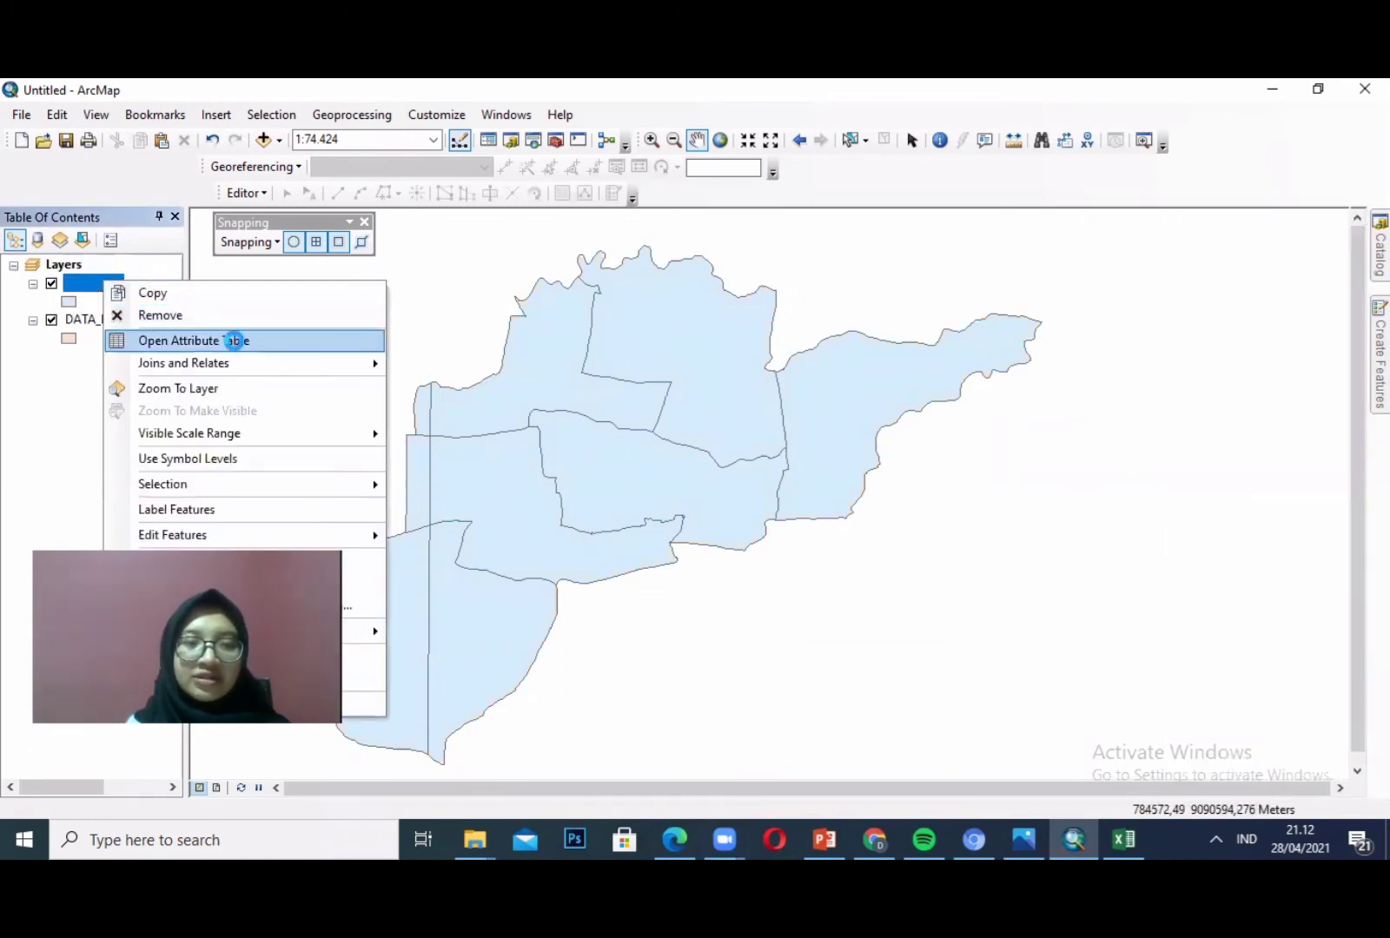
pyautogui.click(233, 338)
pyautogui.moveTo(874, 775); pyautogui.dragTo(1285, 752)
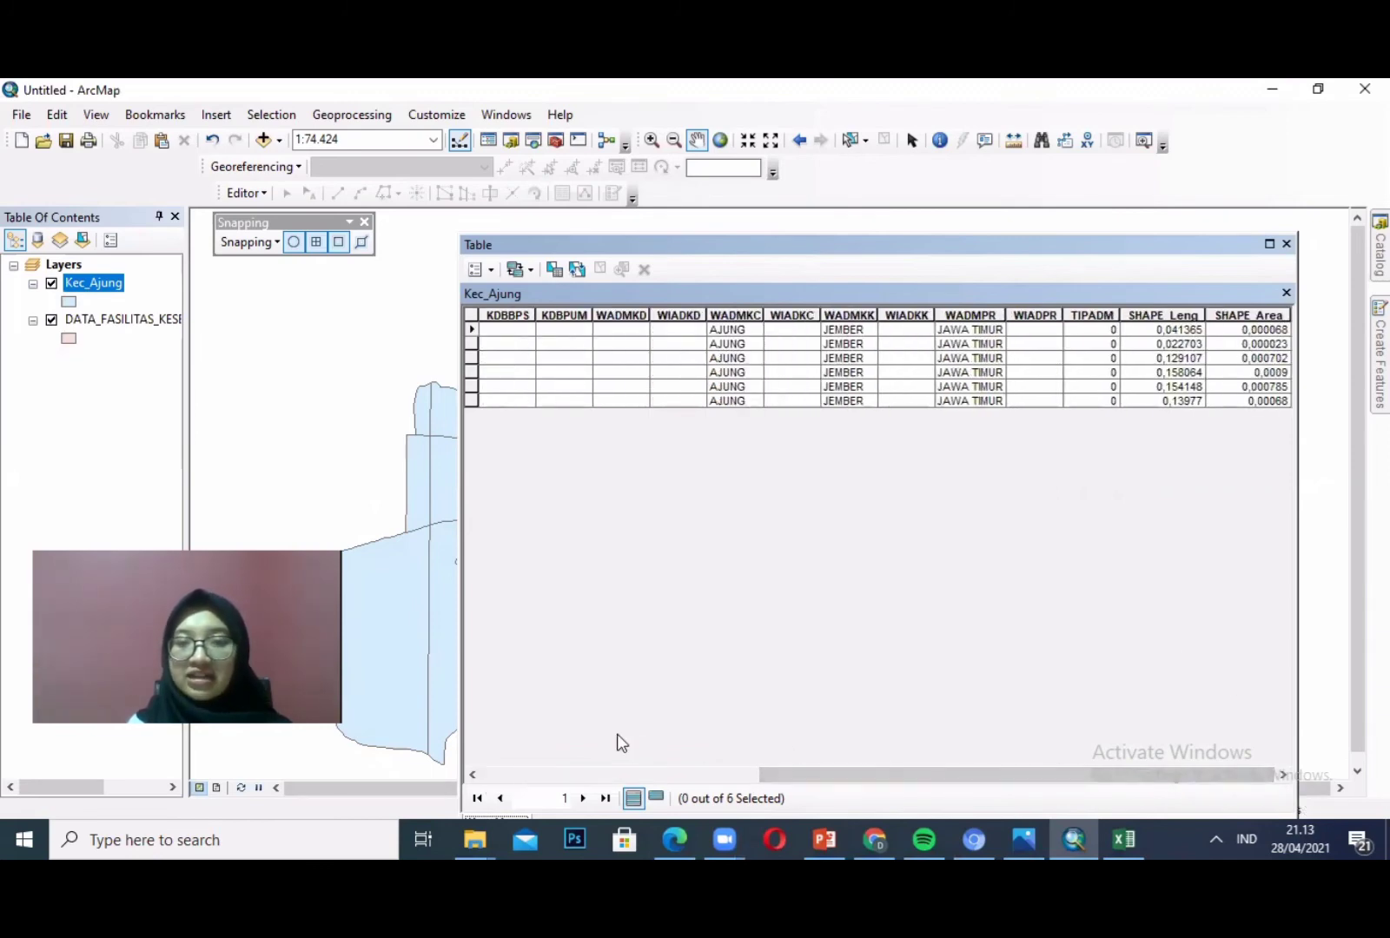
pyautogui.moveTo(851, 770); pyautogui.dragTo(1233, 786)
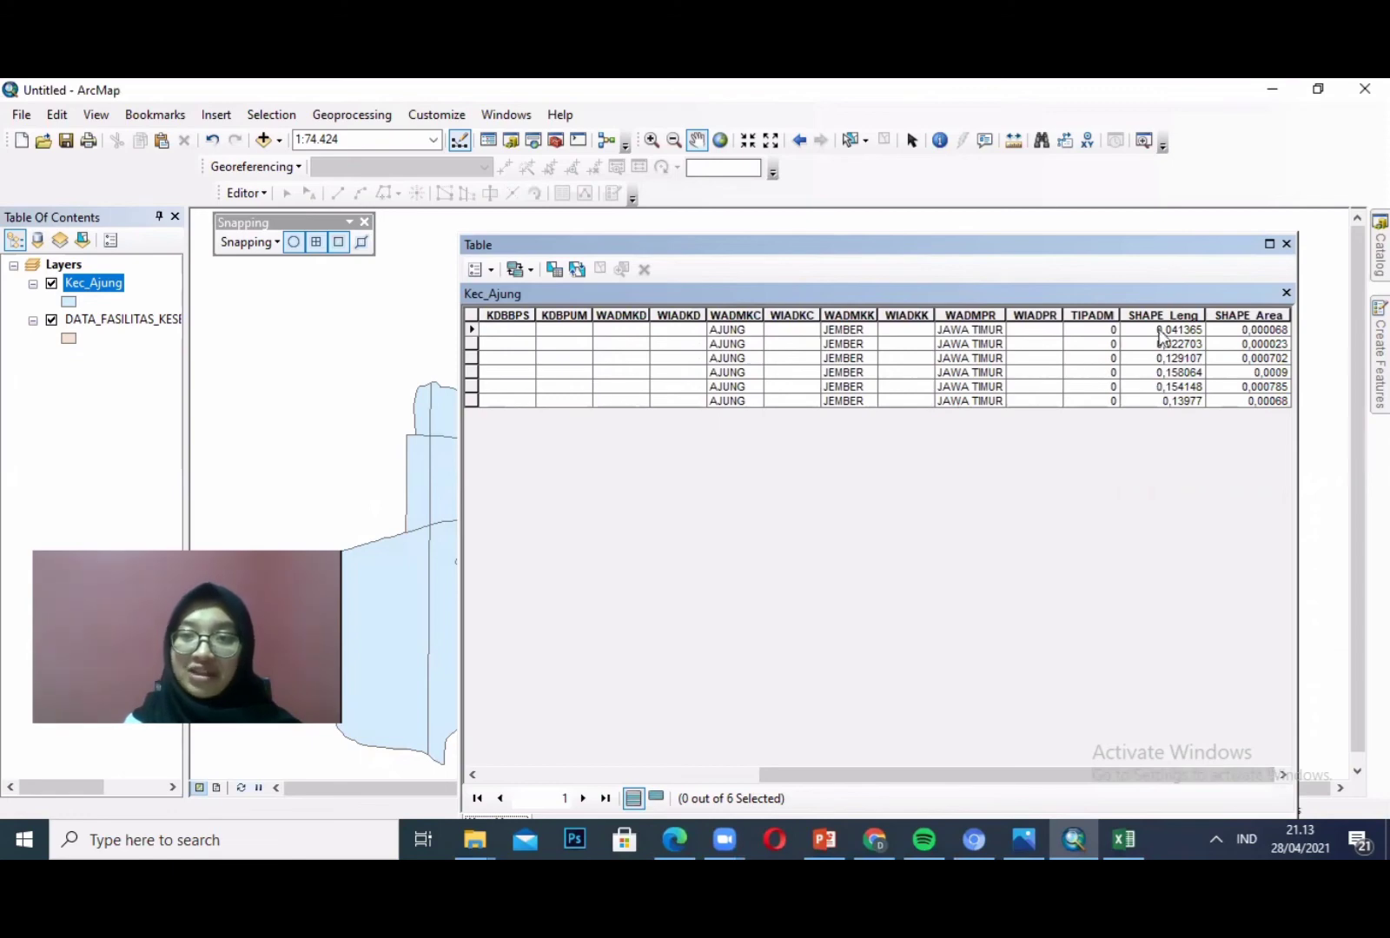
pyautogui.click(1287, 244)
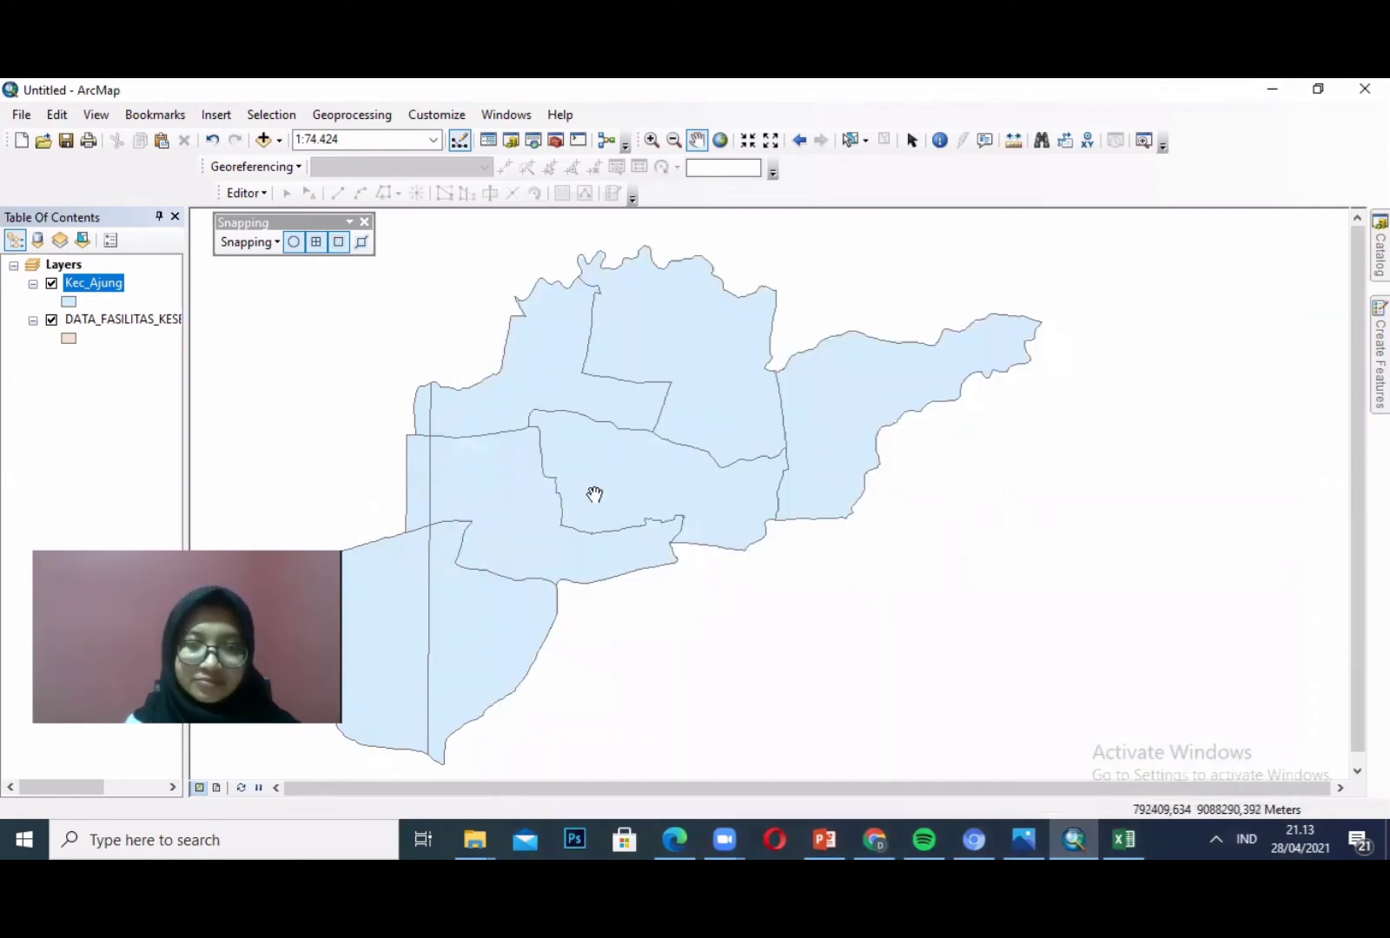
pyautogui.moveTo(584, 500); pyautogui.dragTo(604, 471)
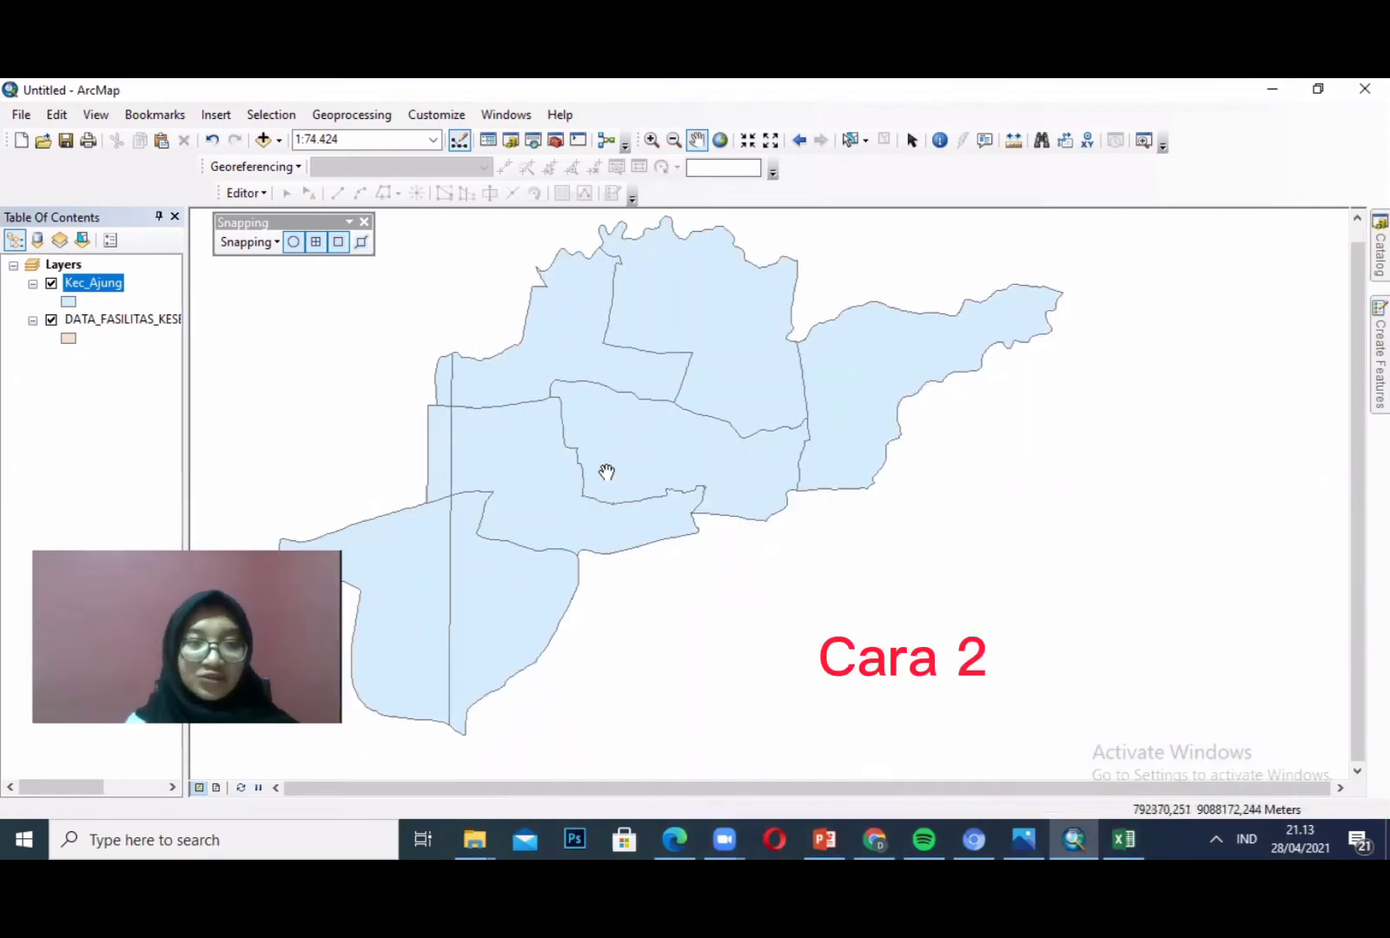
# - Add a Long Integer field named PDDK with precision 10 to the Kec_Ajung attribute table
pyautogui.rightClick(104, 289)
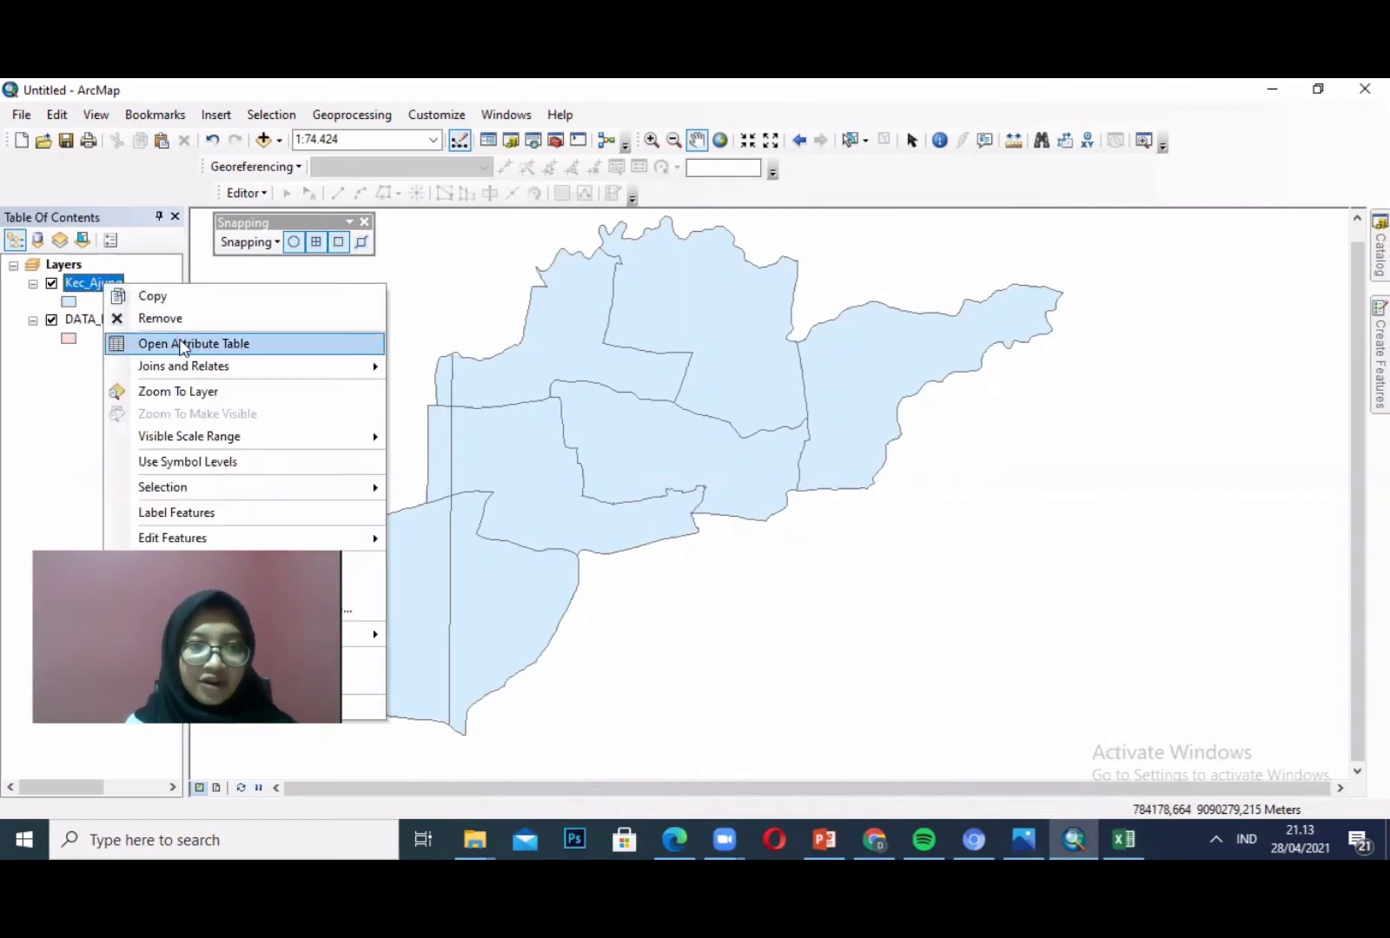
pyautogui.click(182, 345)
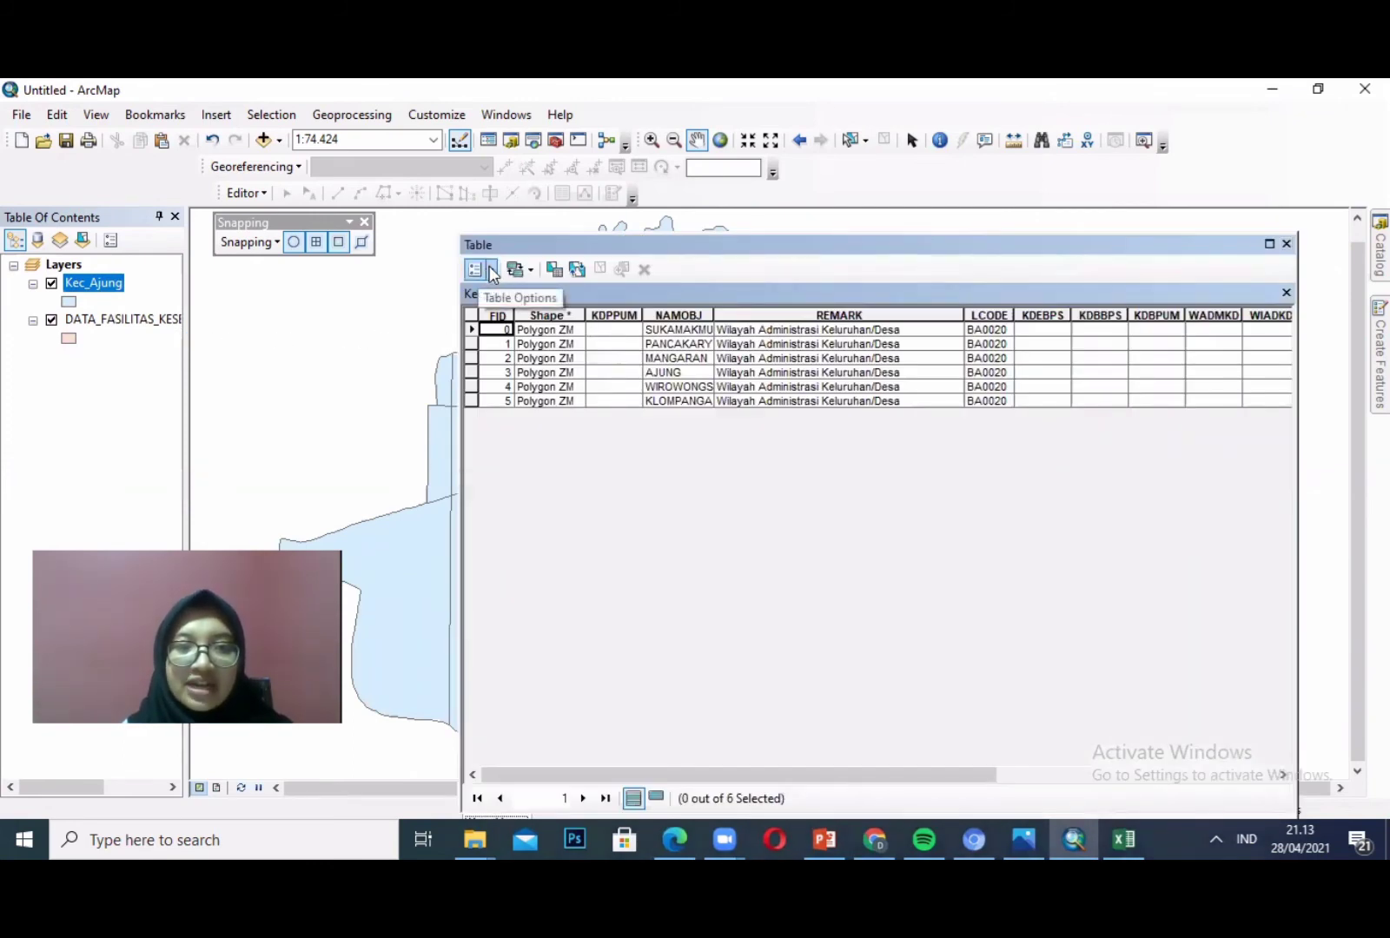
pyautogui.click(491, 269)
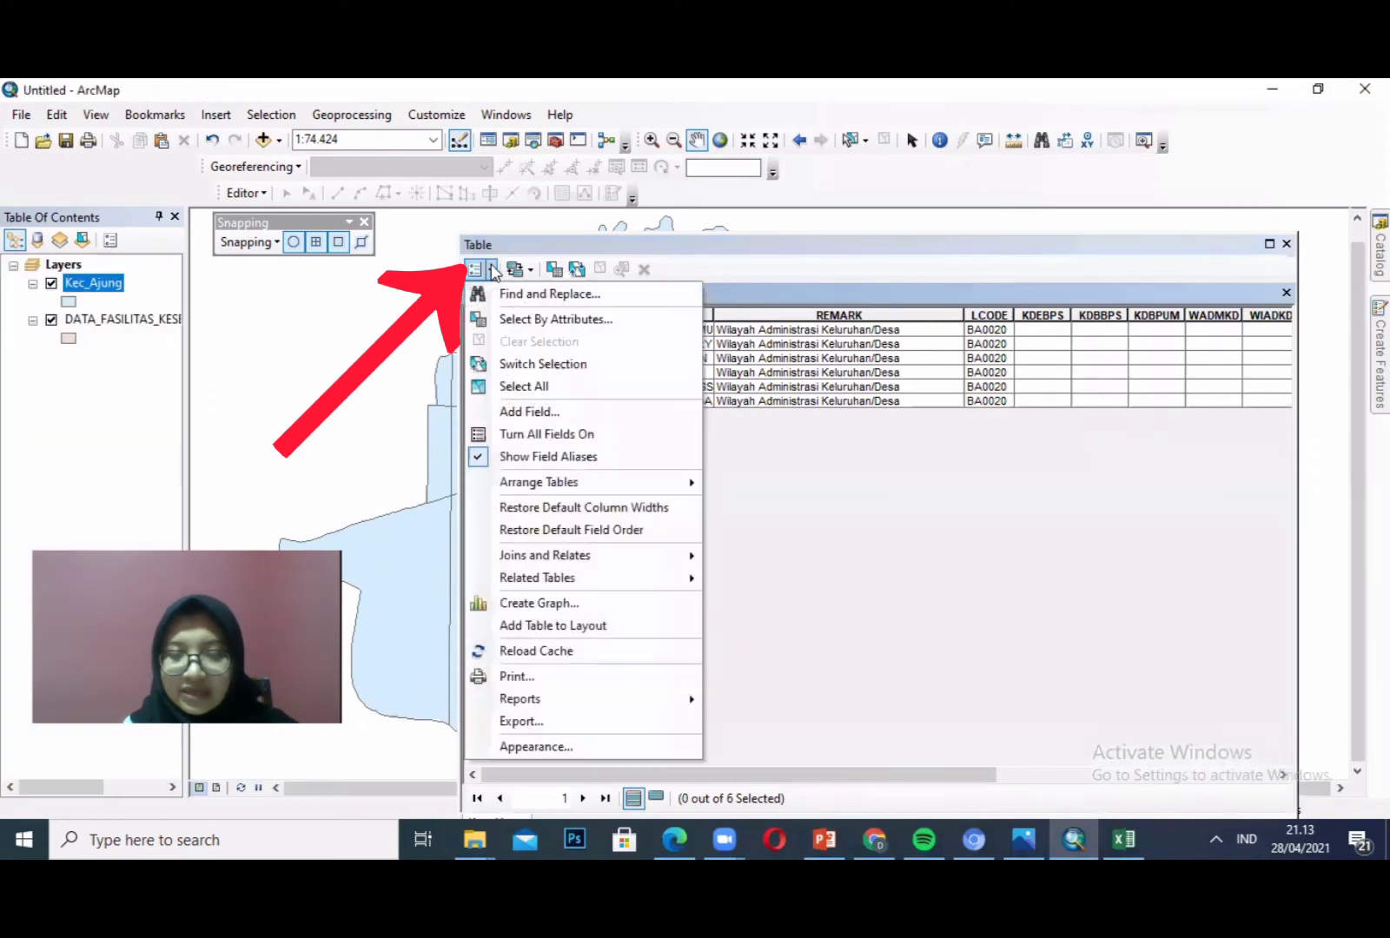
pyautogui.click(549, 417)
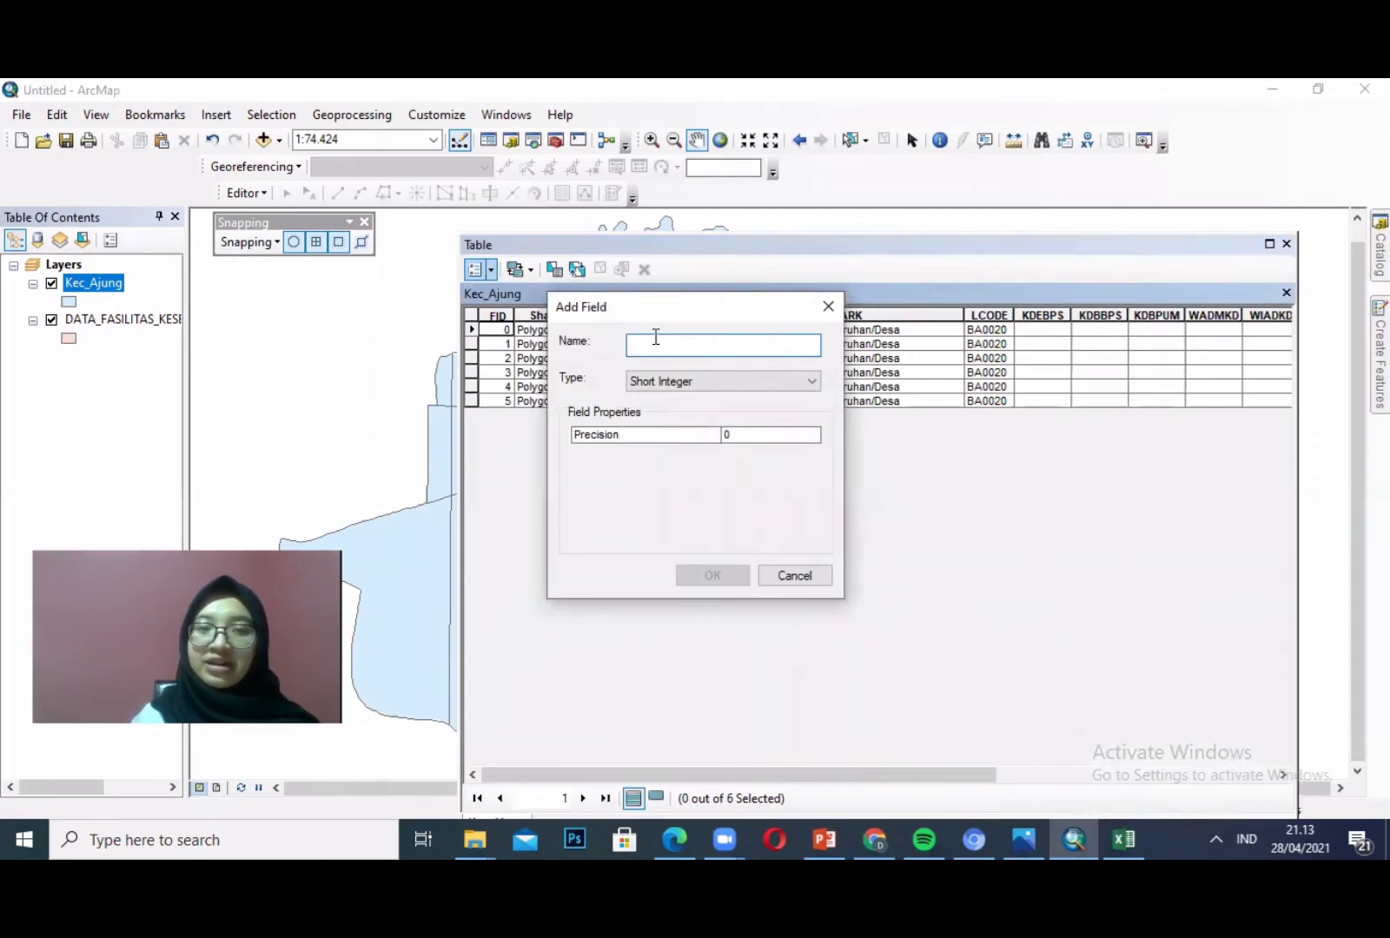
pyautogui.write('PDDK')
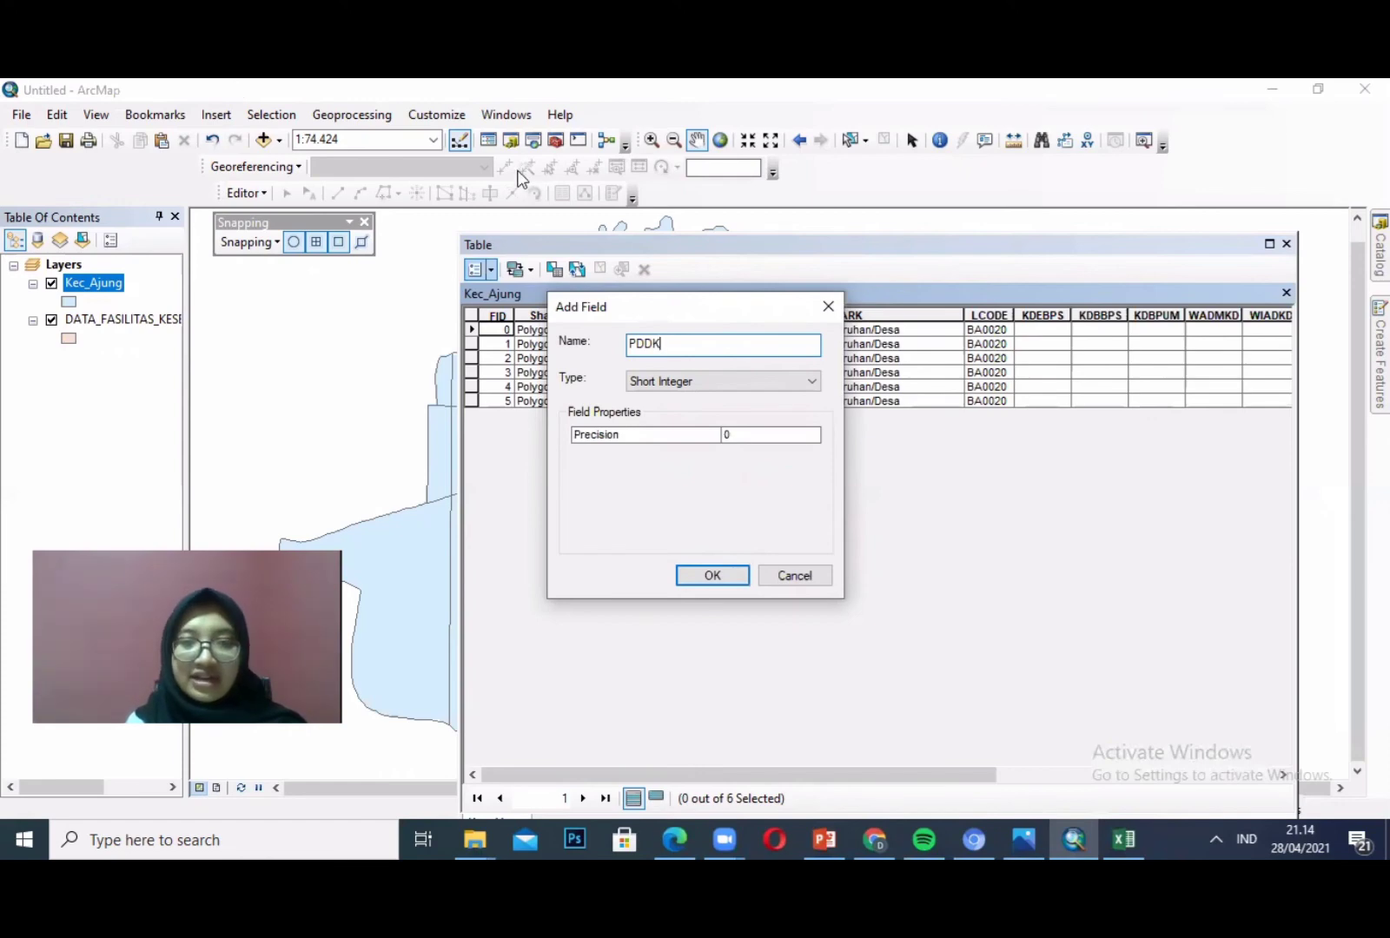
pyautogui.click(683, 387)
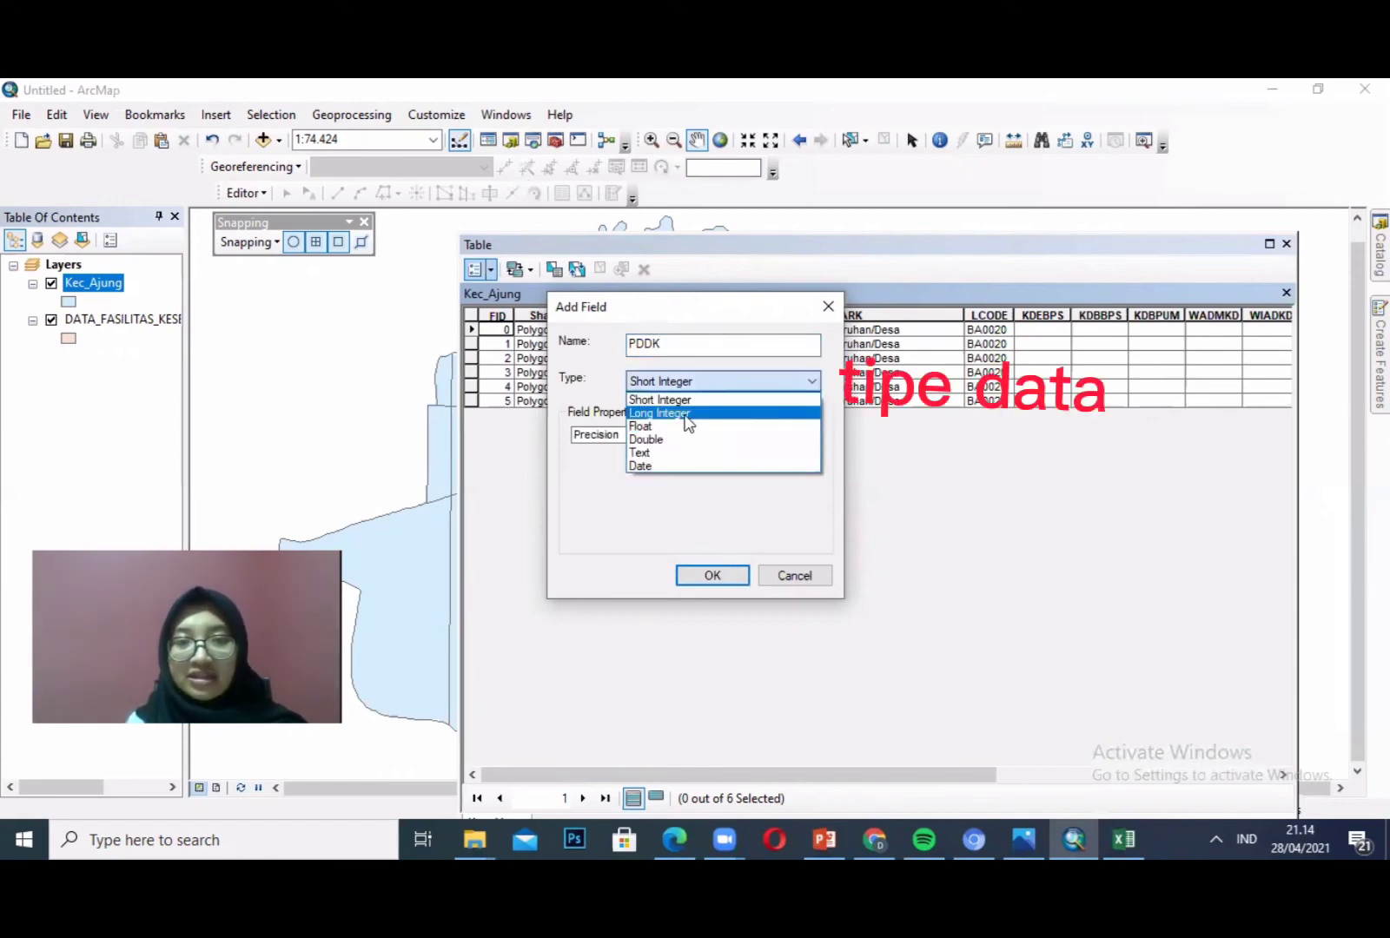
pyautogui.click(688, 414)
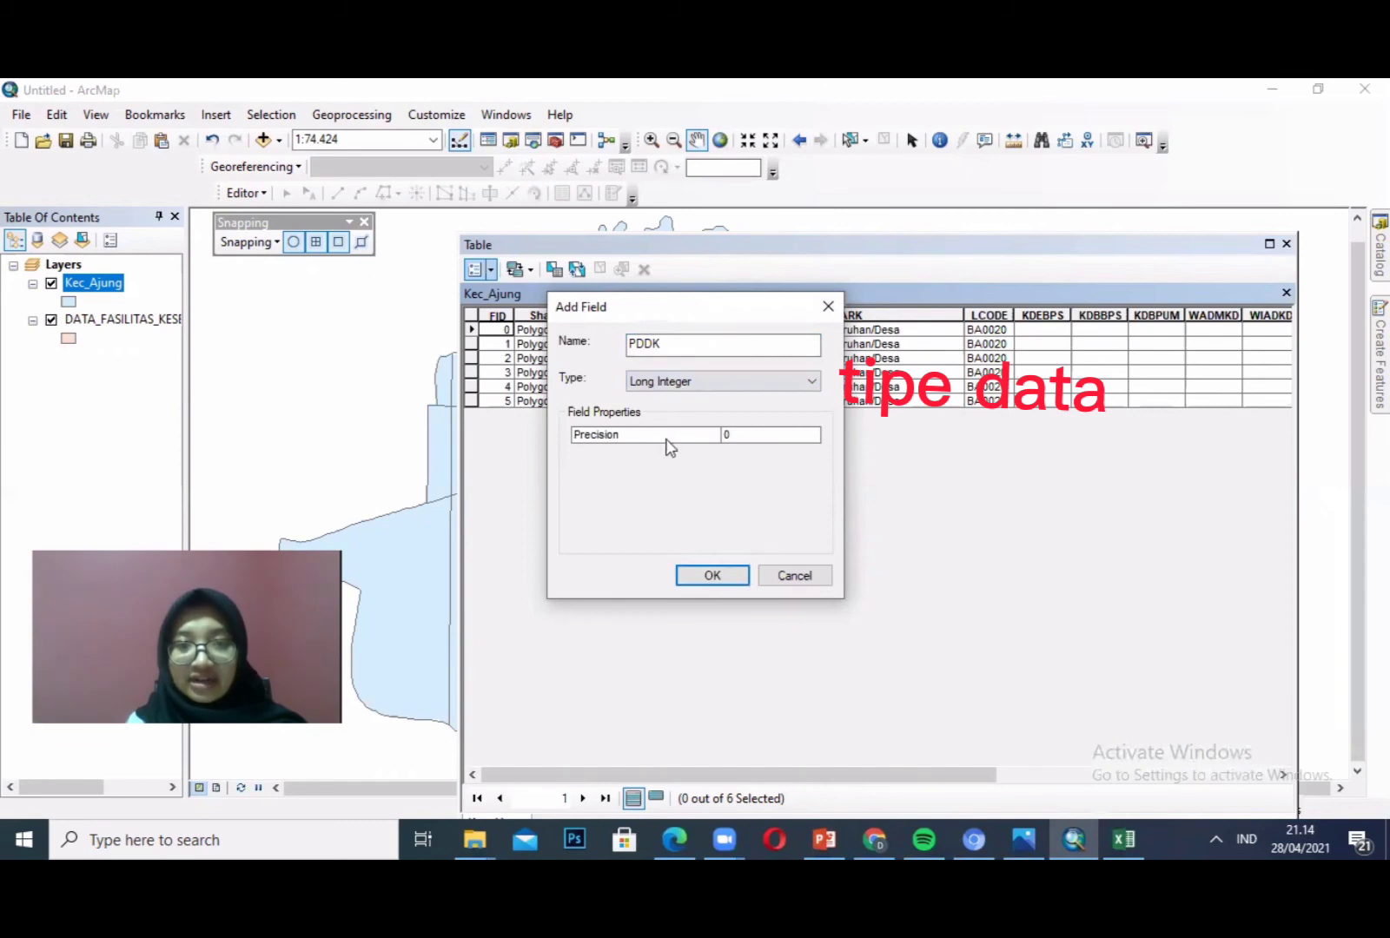
pyautogui.click(738, 434)
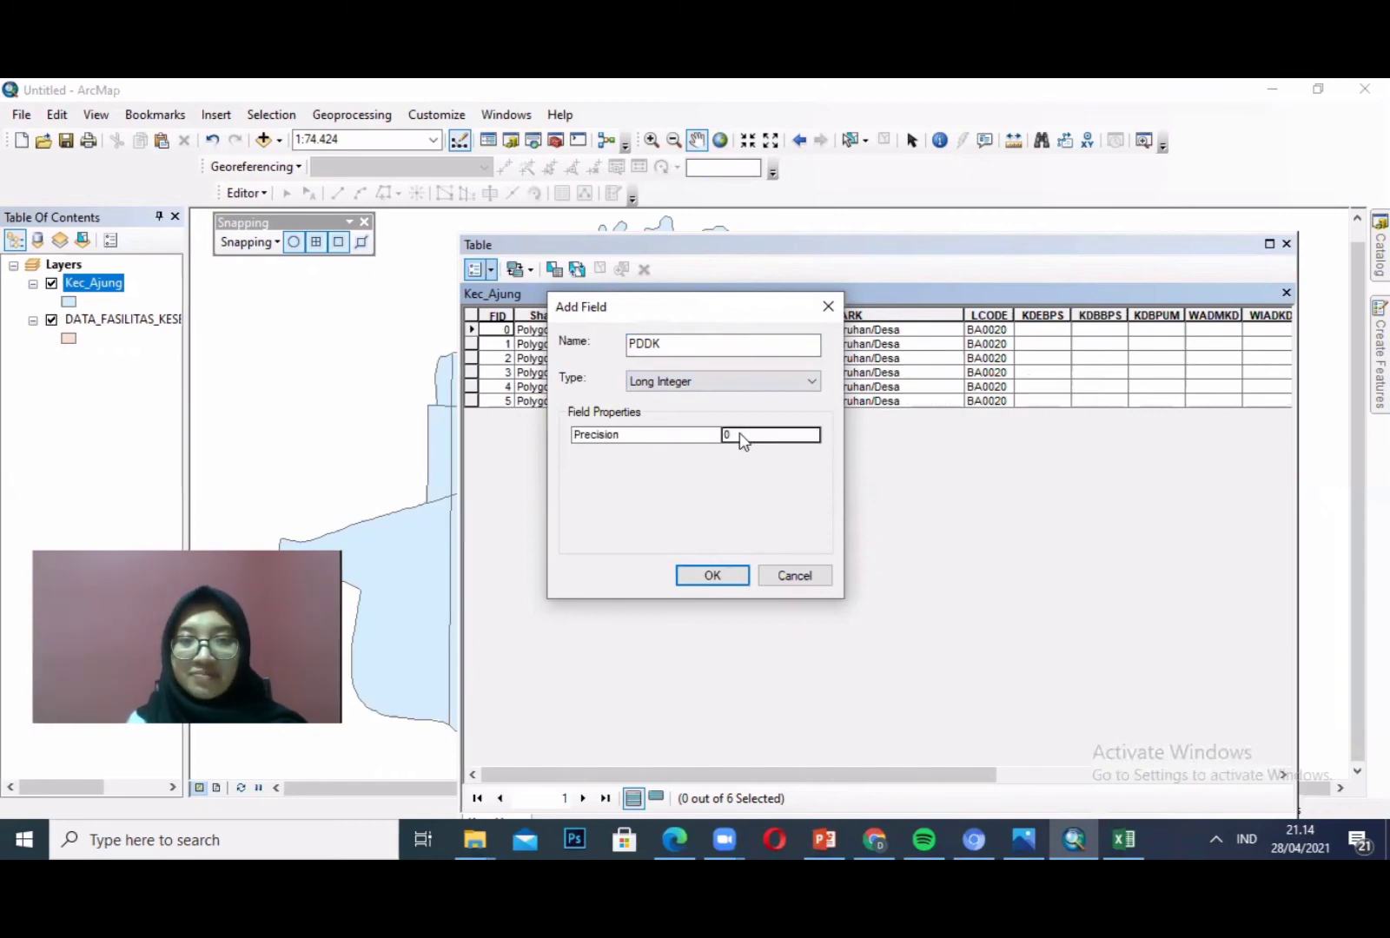
pyautogui.write('10')
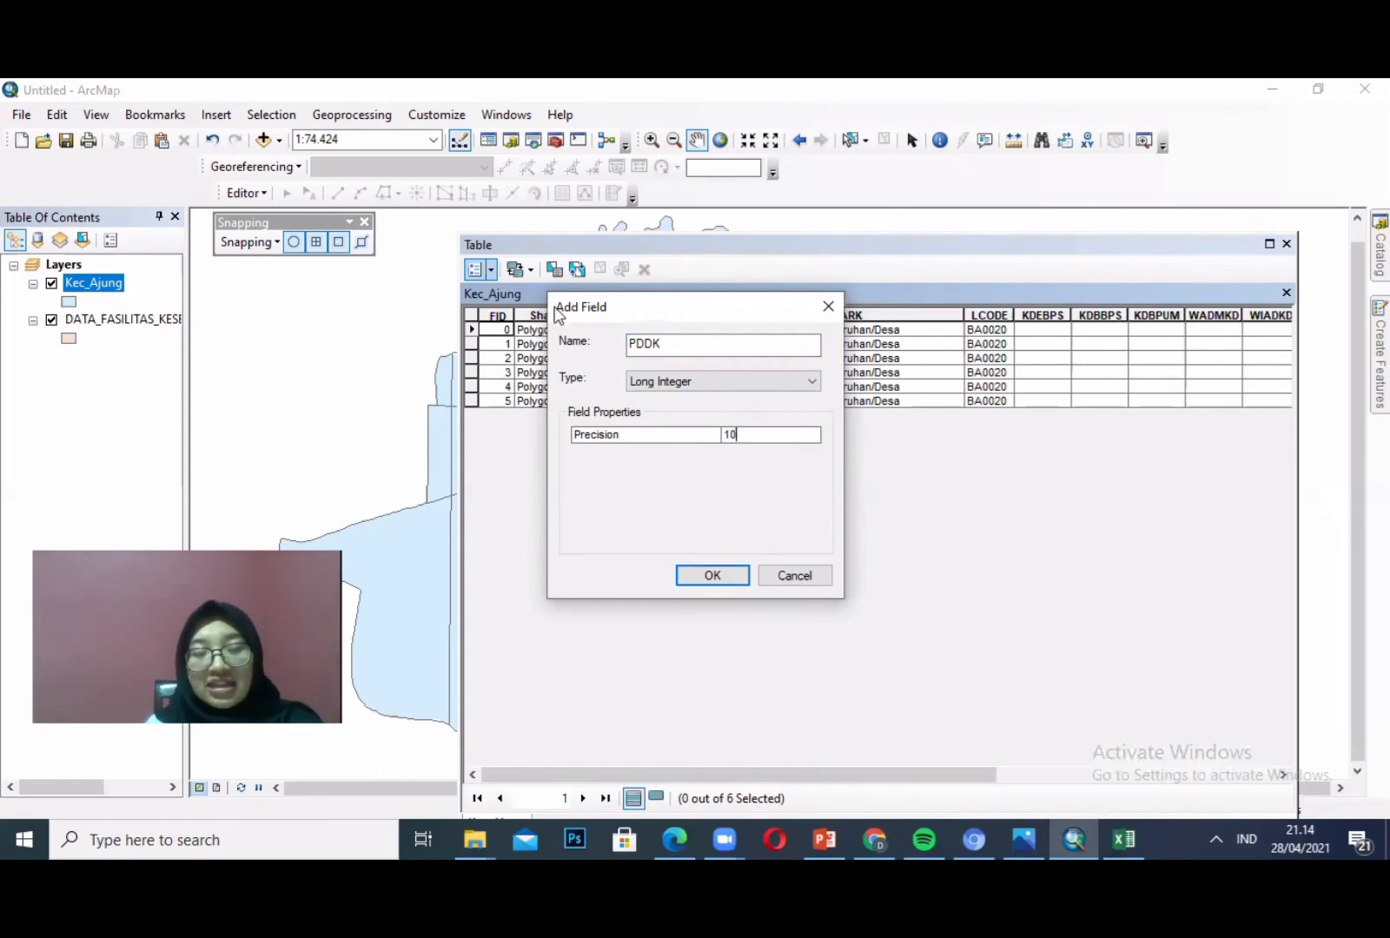
pyautogui.click(705, 573)
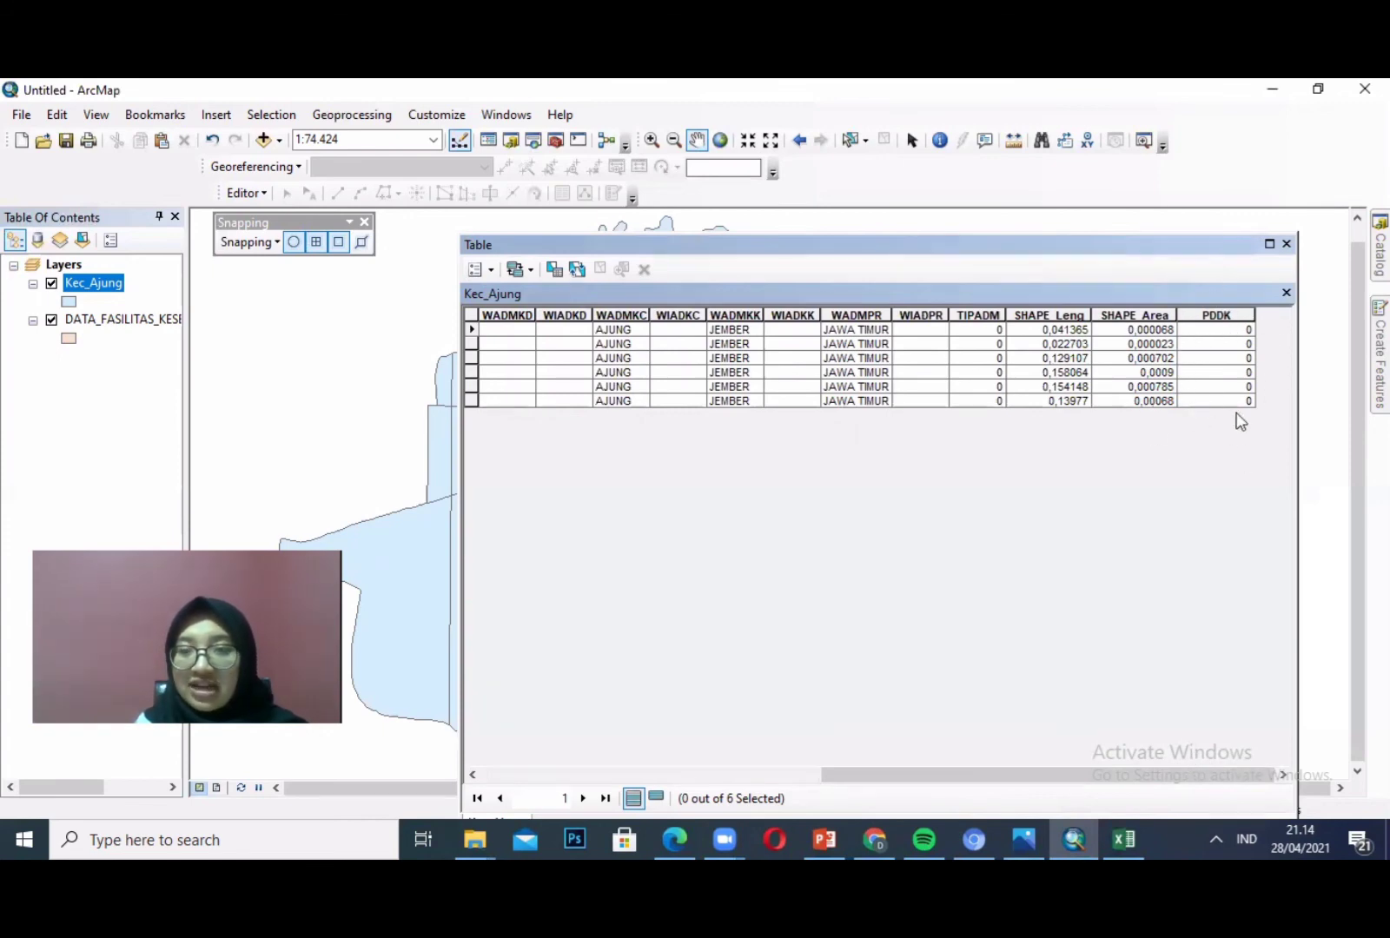
# - Start an edit session that makes the PDDK cells of the Kec_Ajung table editable
pyautogui.click(1218, 331)
pyautogui.rightClick(1218, 331)
pyautogui.click(1213, 335)
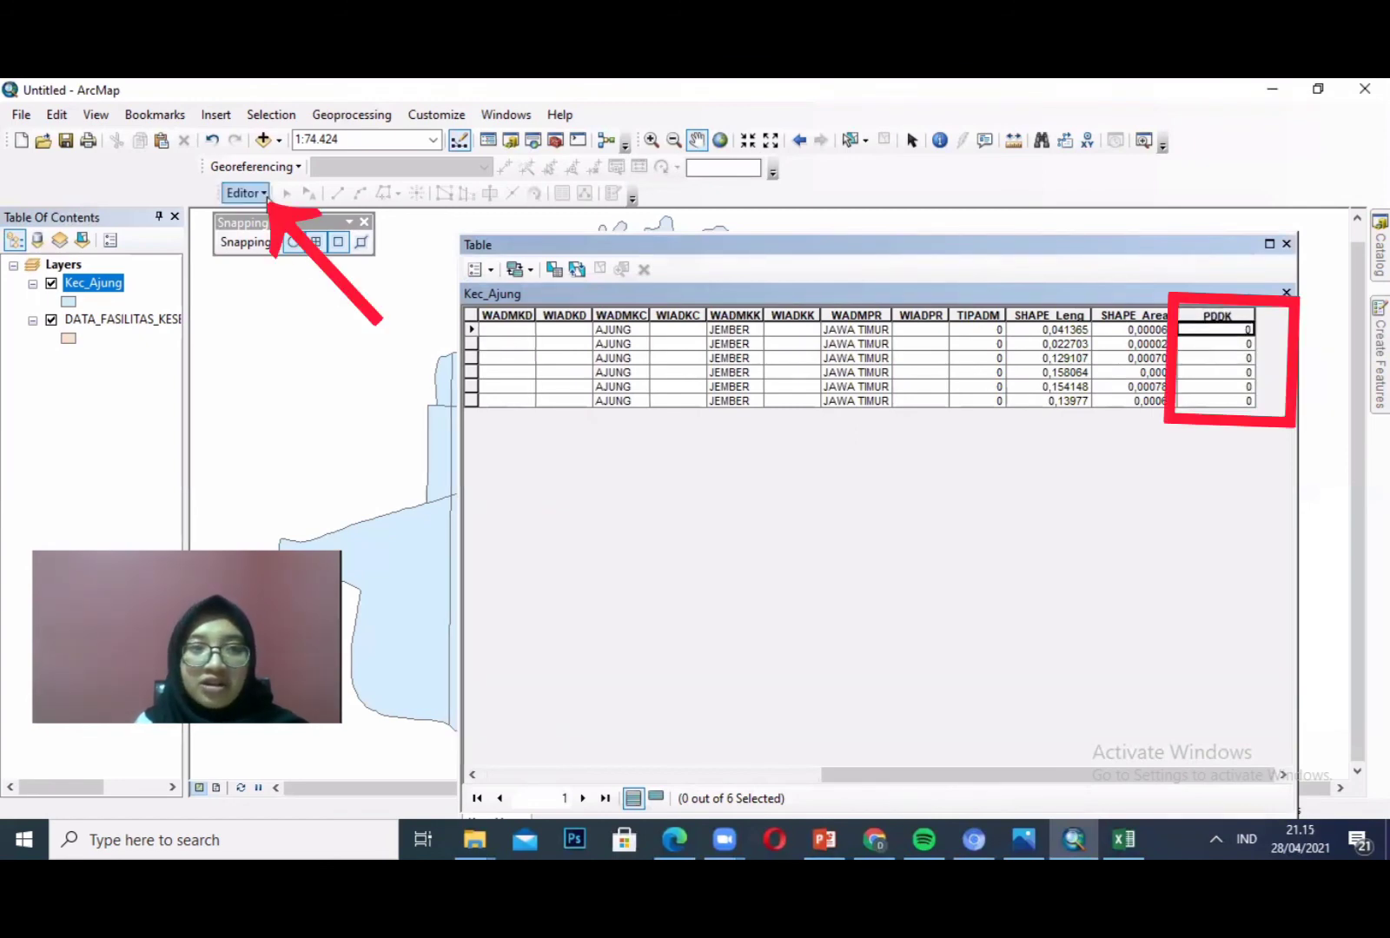
pyautogui.click(246, 192)
pyautogui.click(1155, 332)
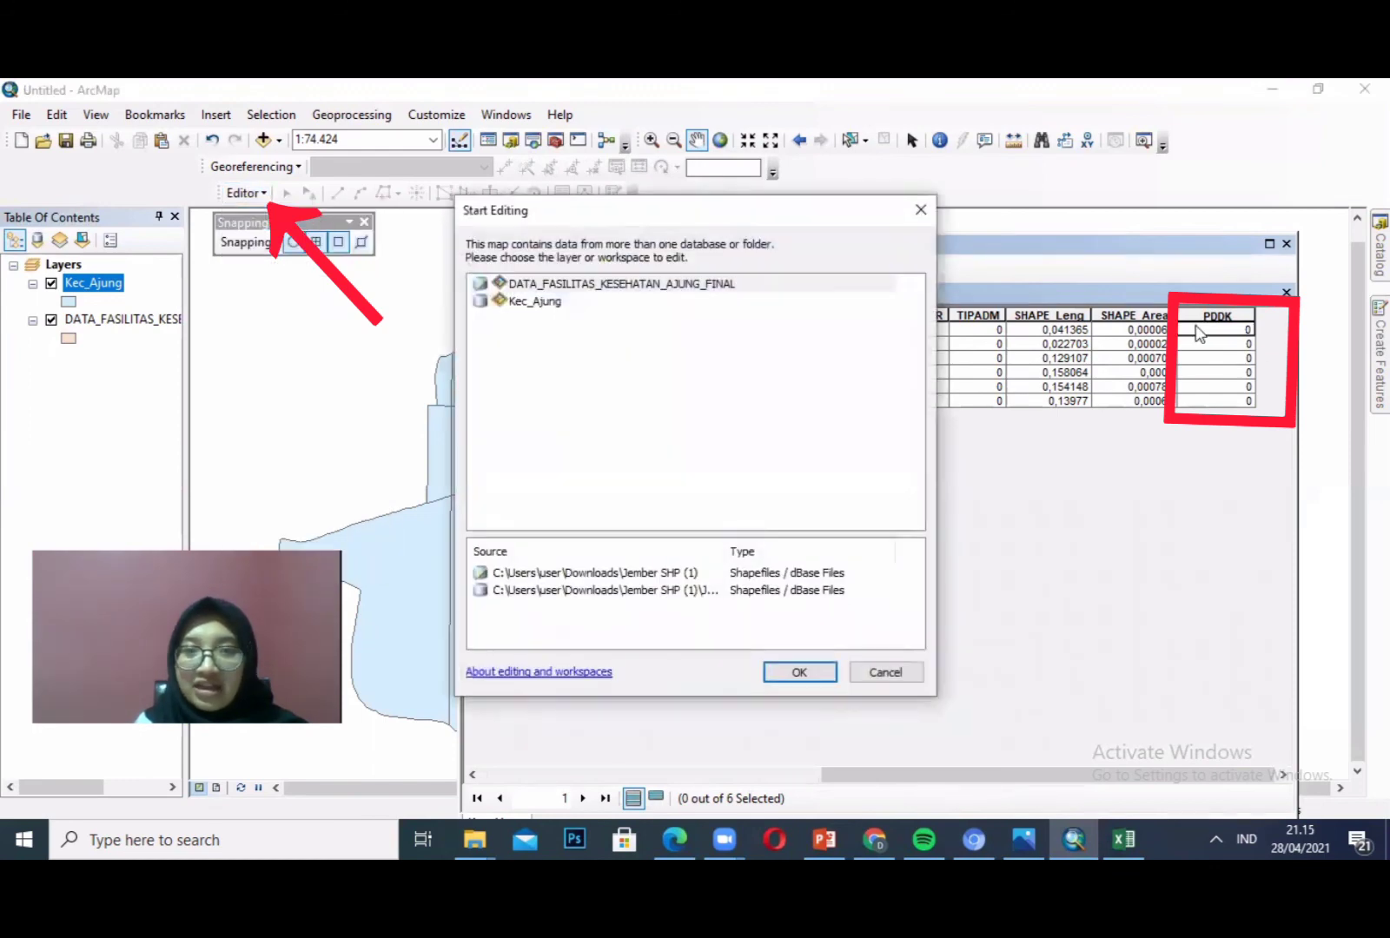
pyautogui.click(823, 673)
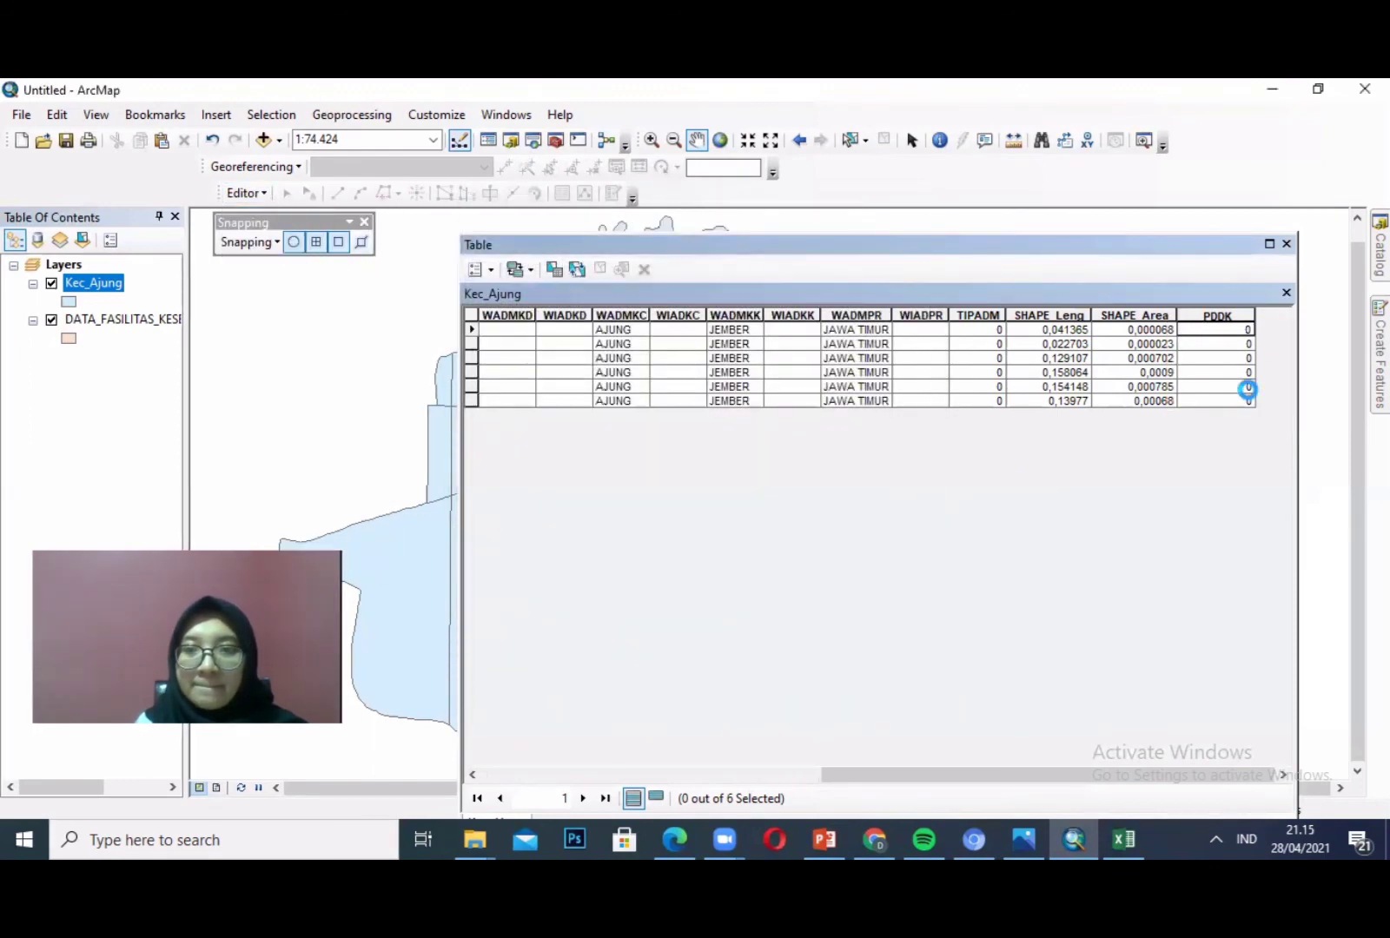
# - Enter the PDDK values 12465, 10806 and 104740 for the first three Kec_Ajung records
pyautogui.click(1215, 332)
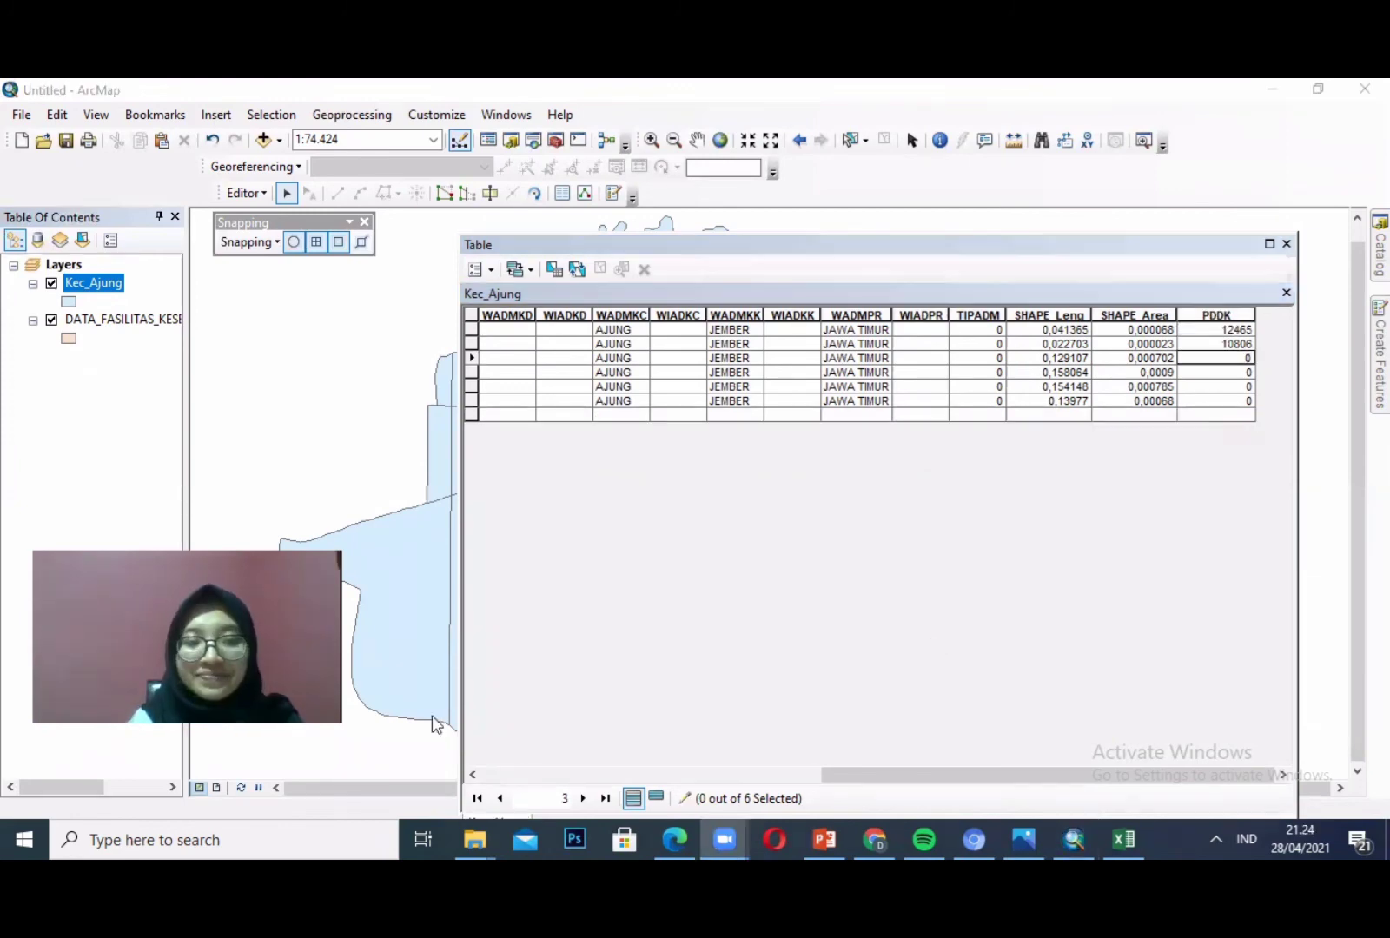
pyautogui.click(1242, 330)
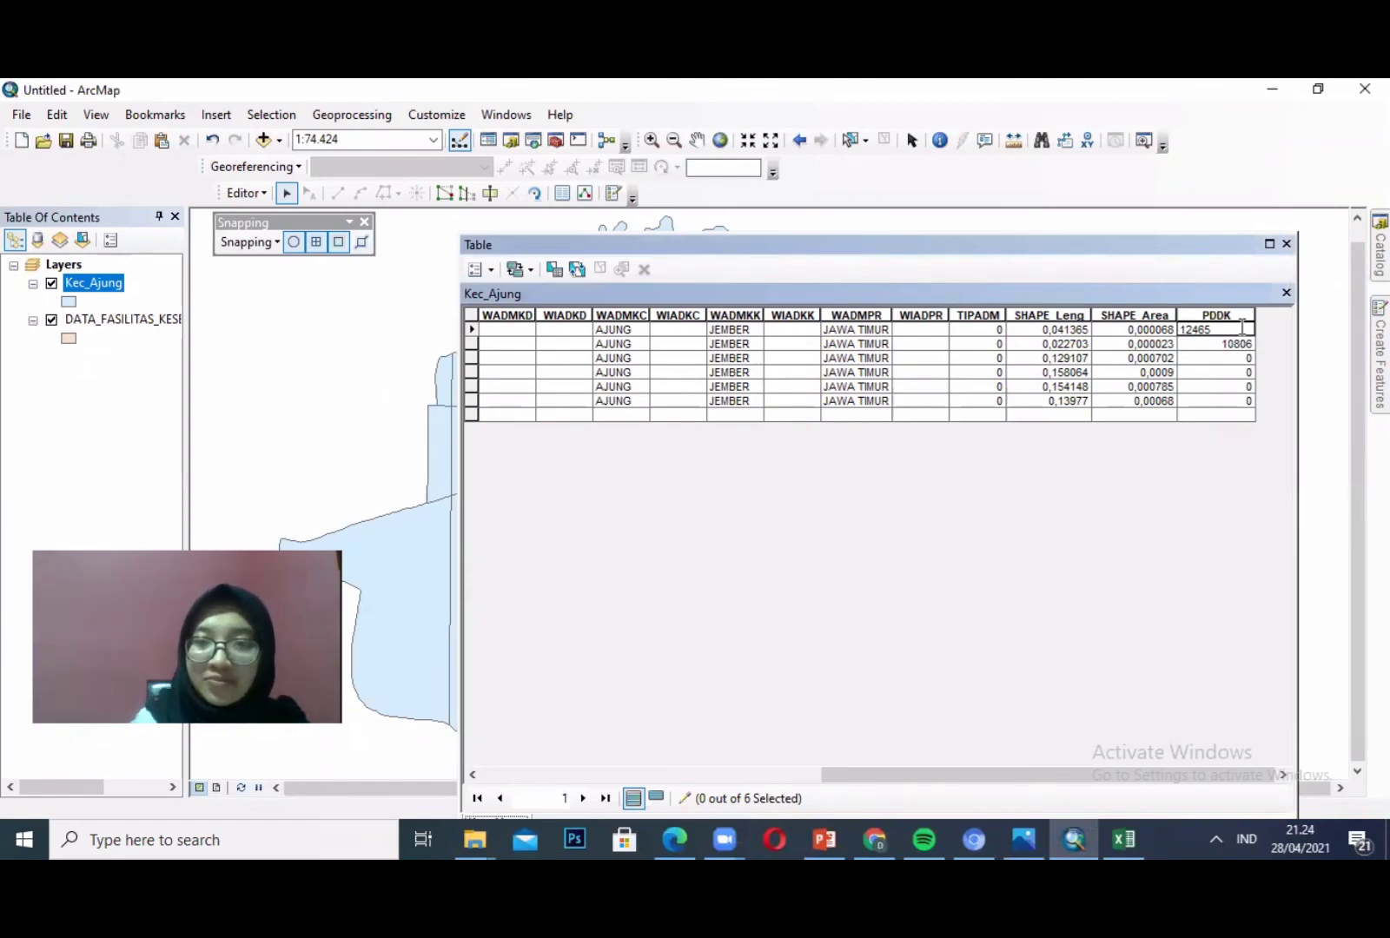
pyautogui.click(1245, 345)
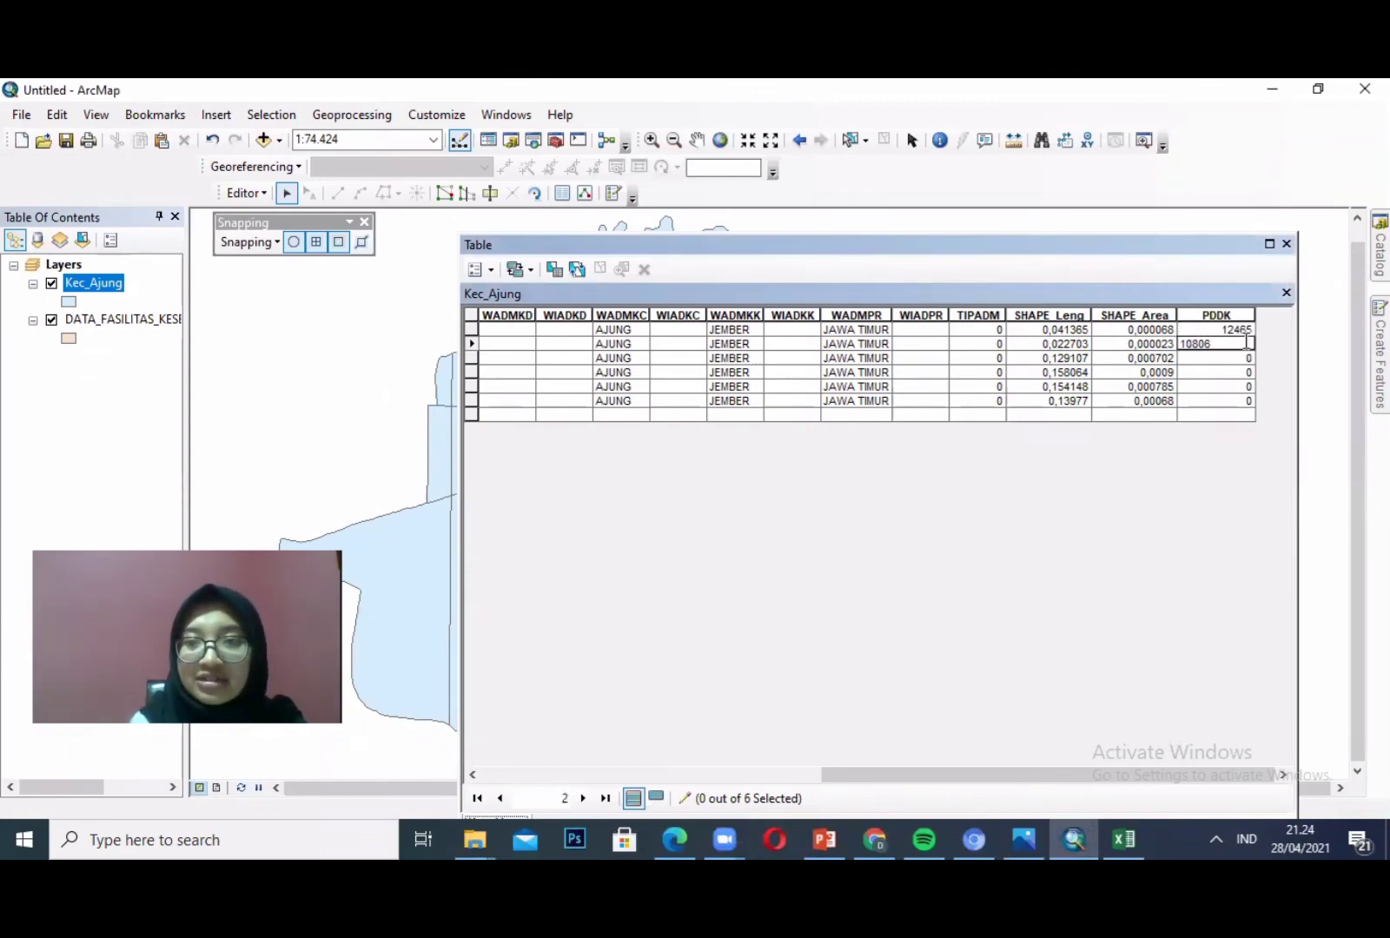
pyautogui.click(1244, 357)
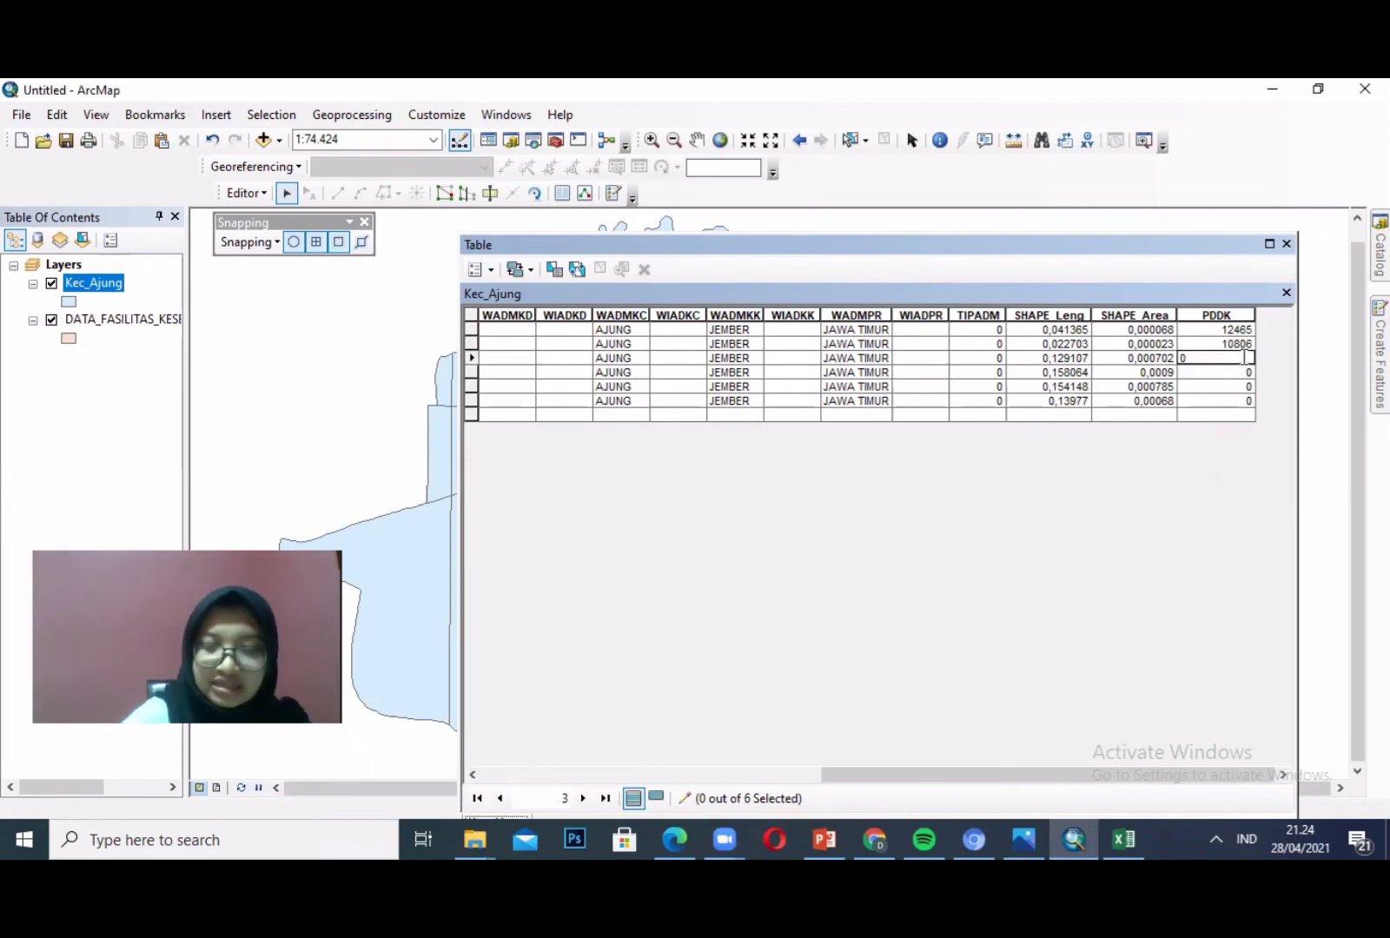
pyautogui.write('1040')
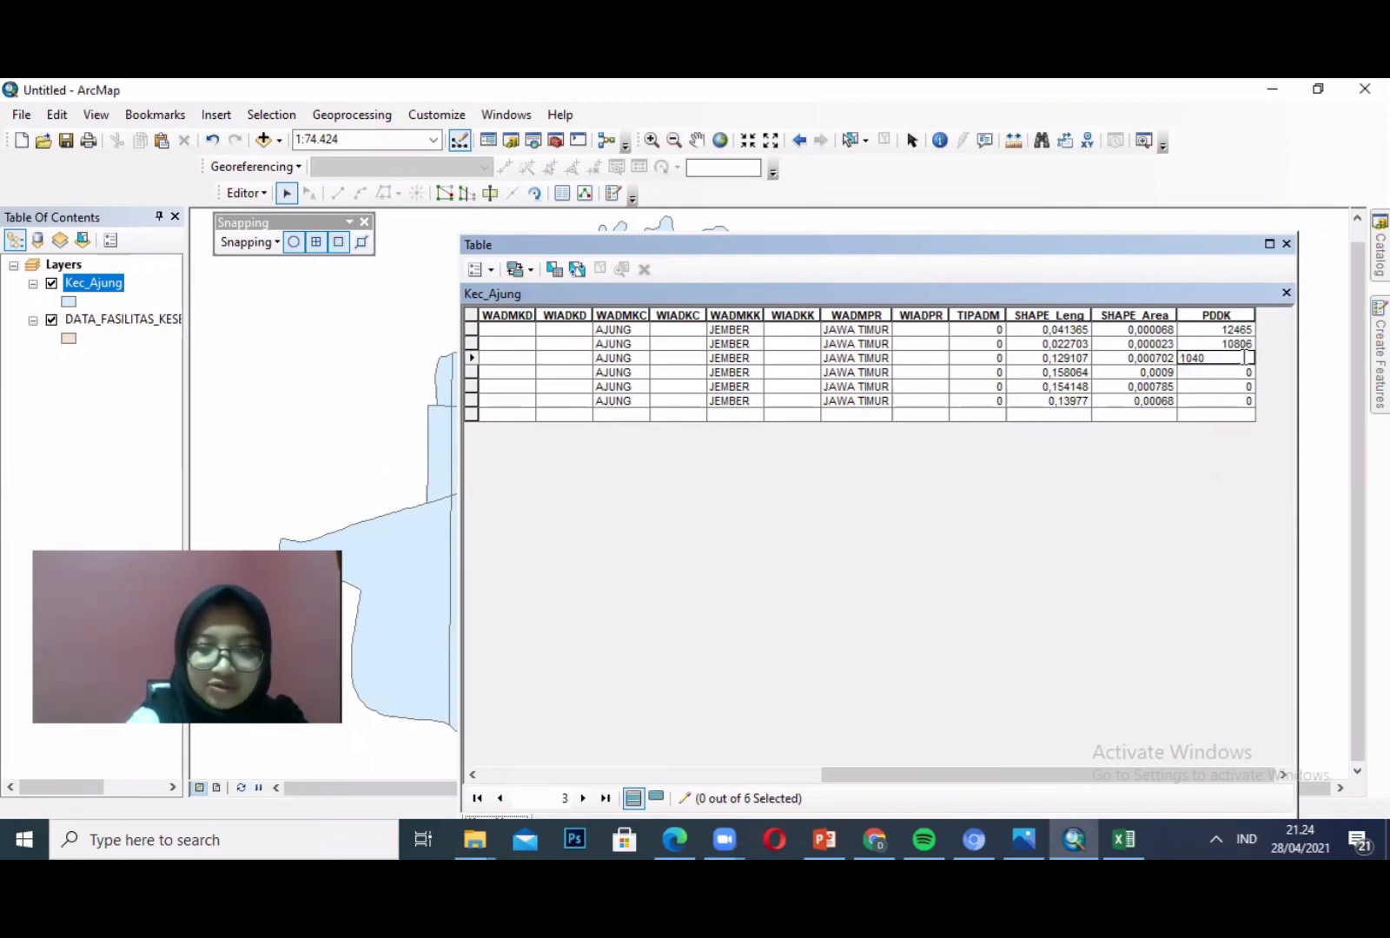
pyautogui.press('BackSpace')
pyautogui.write('740')
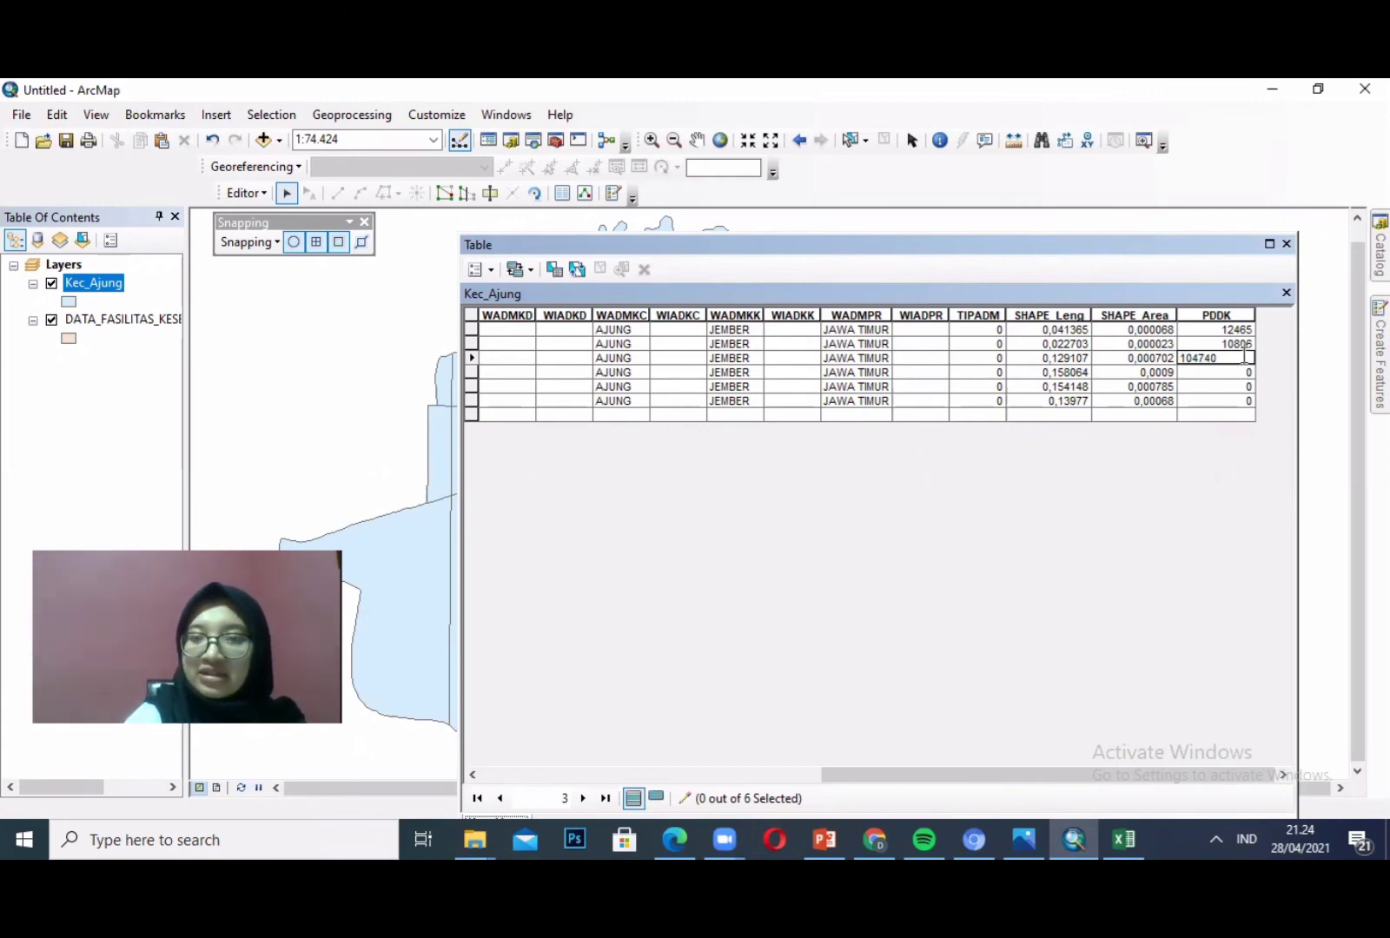
pyautogui.press('Return')
# - Set the PDDK values of the fourth and fifth Kec_Ajung records to 12146 and 16990
pyautogui.write('12146')
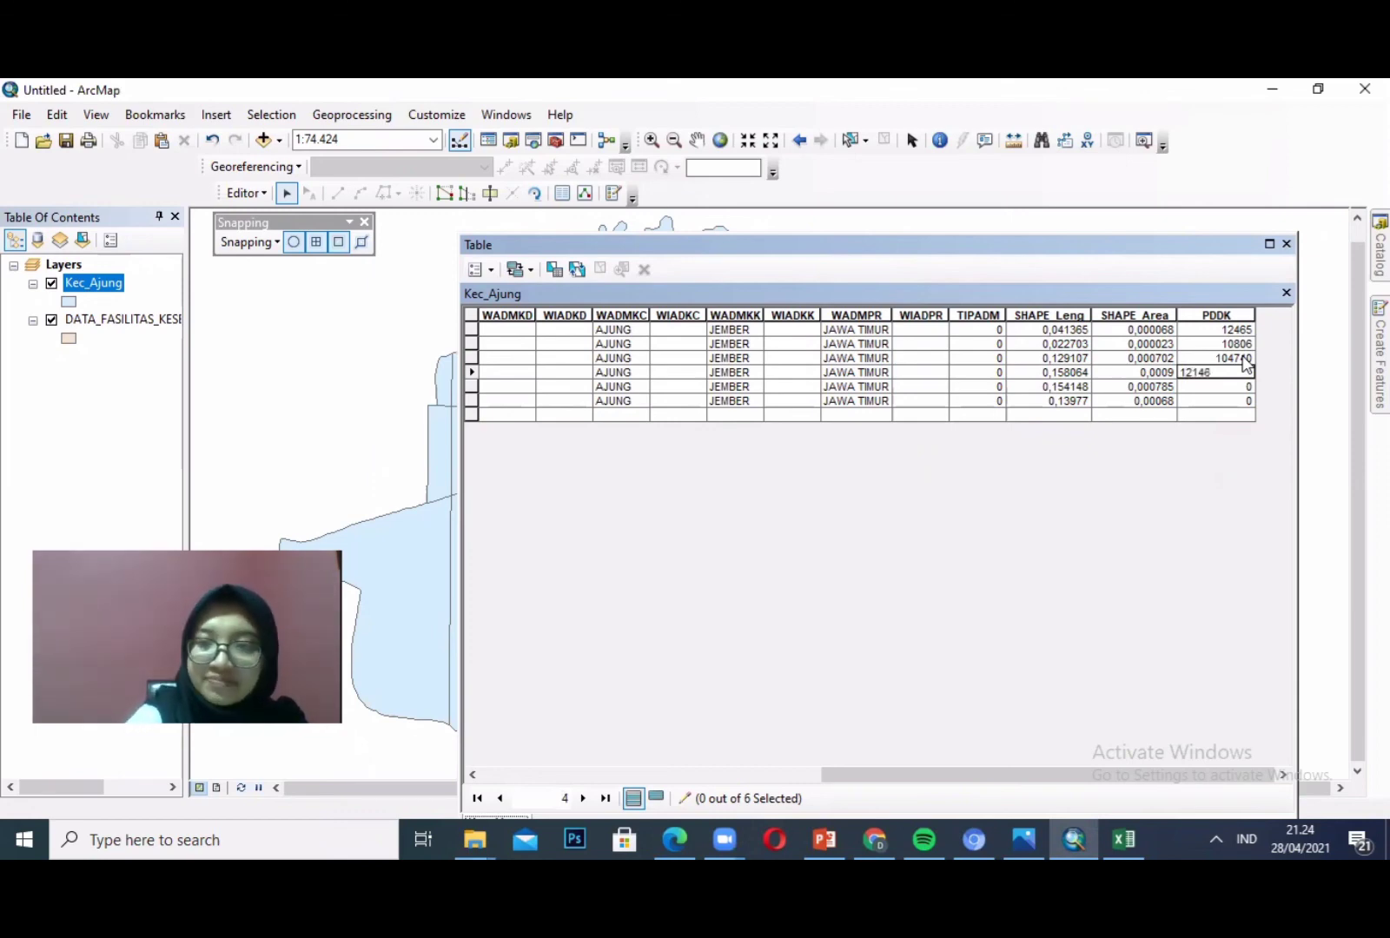
pyautogui.press('Return')
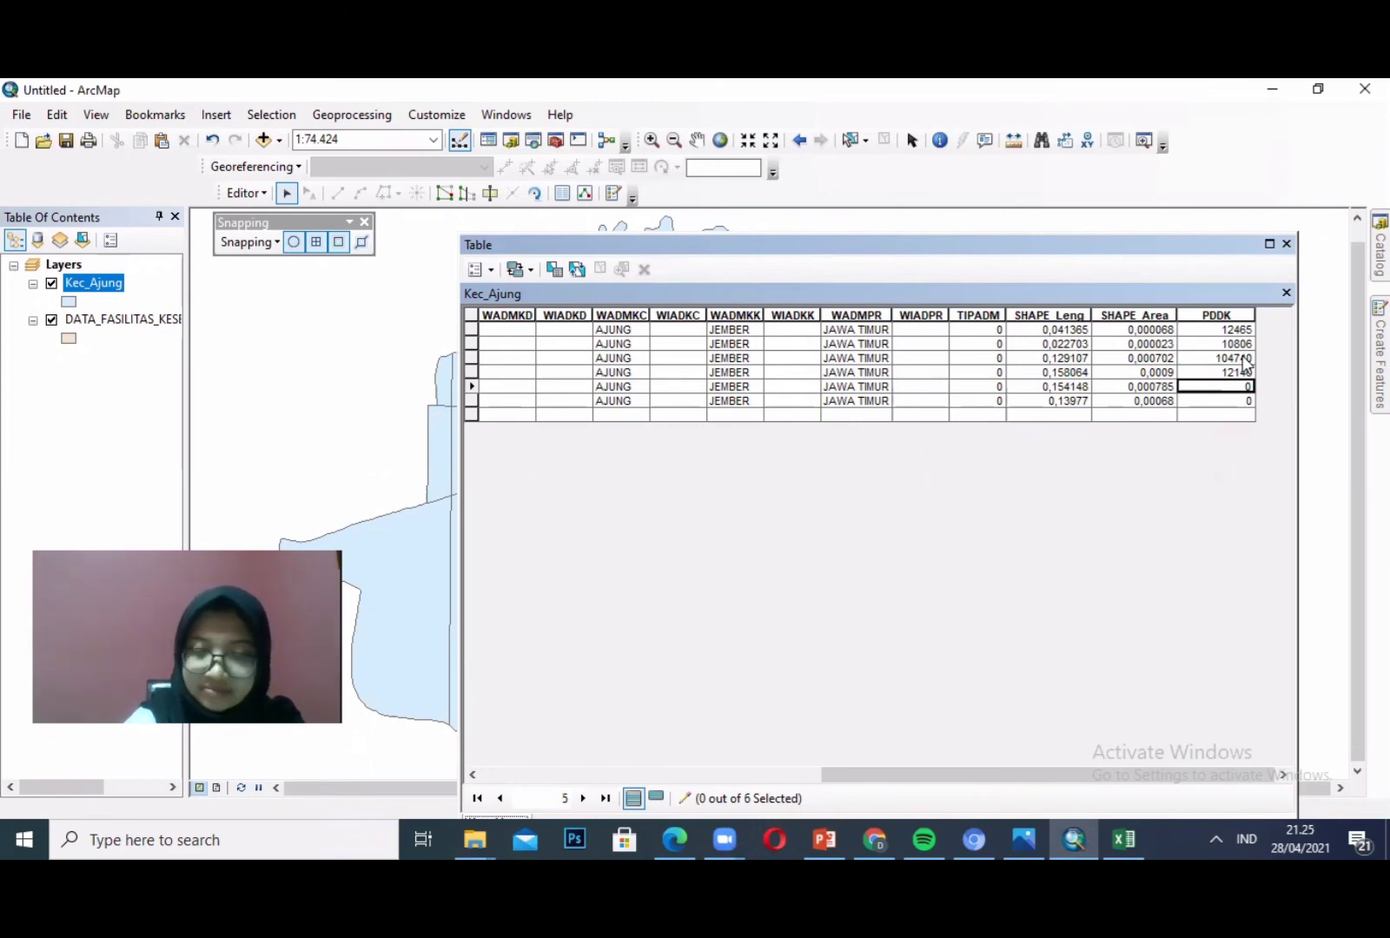
pyautogui.write('1699')
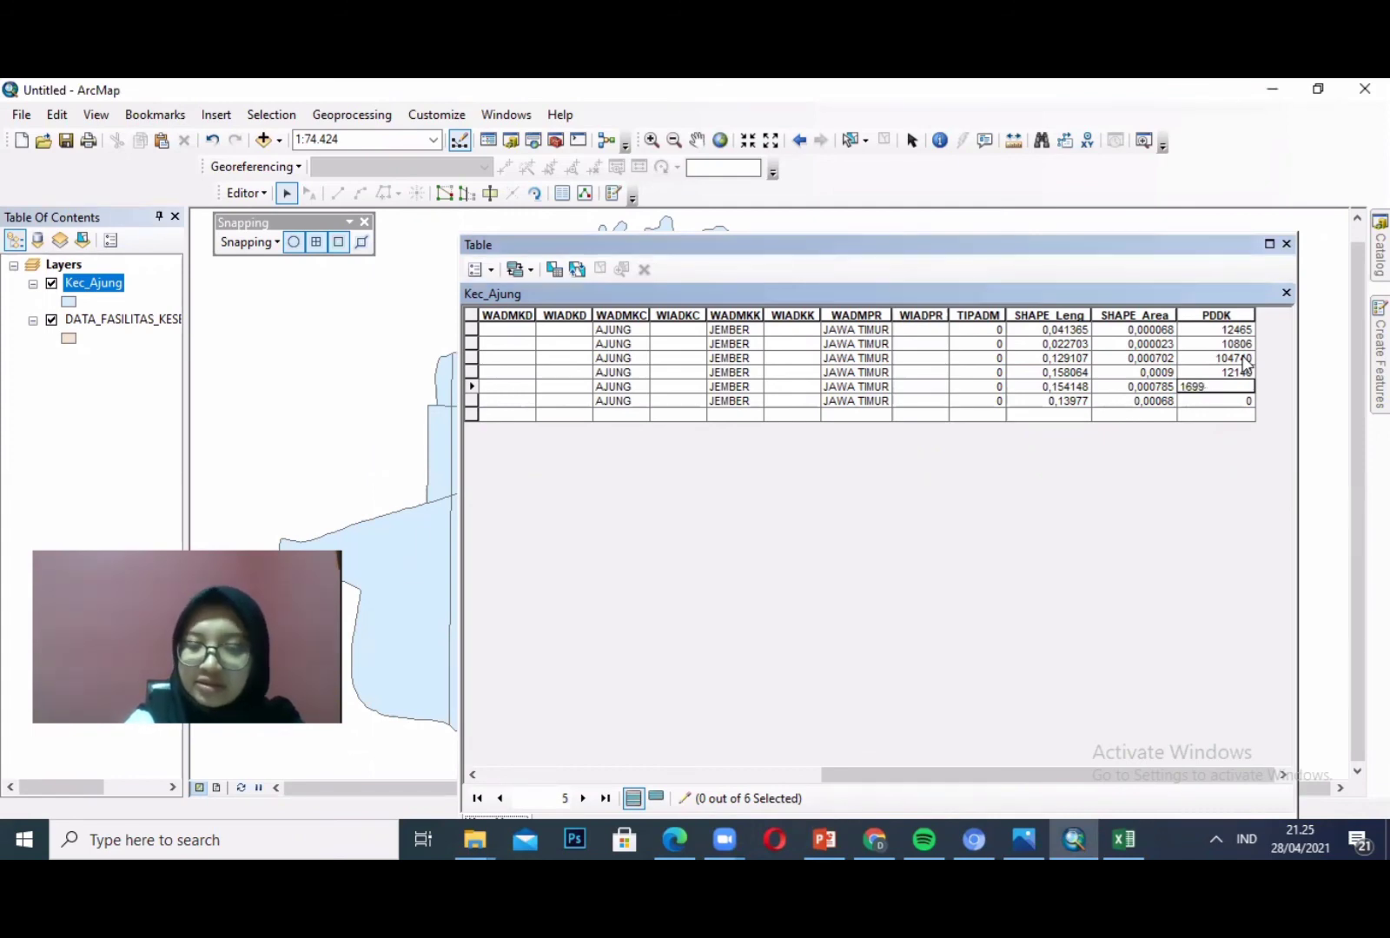
pyautogui.press('Return')
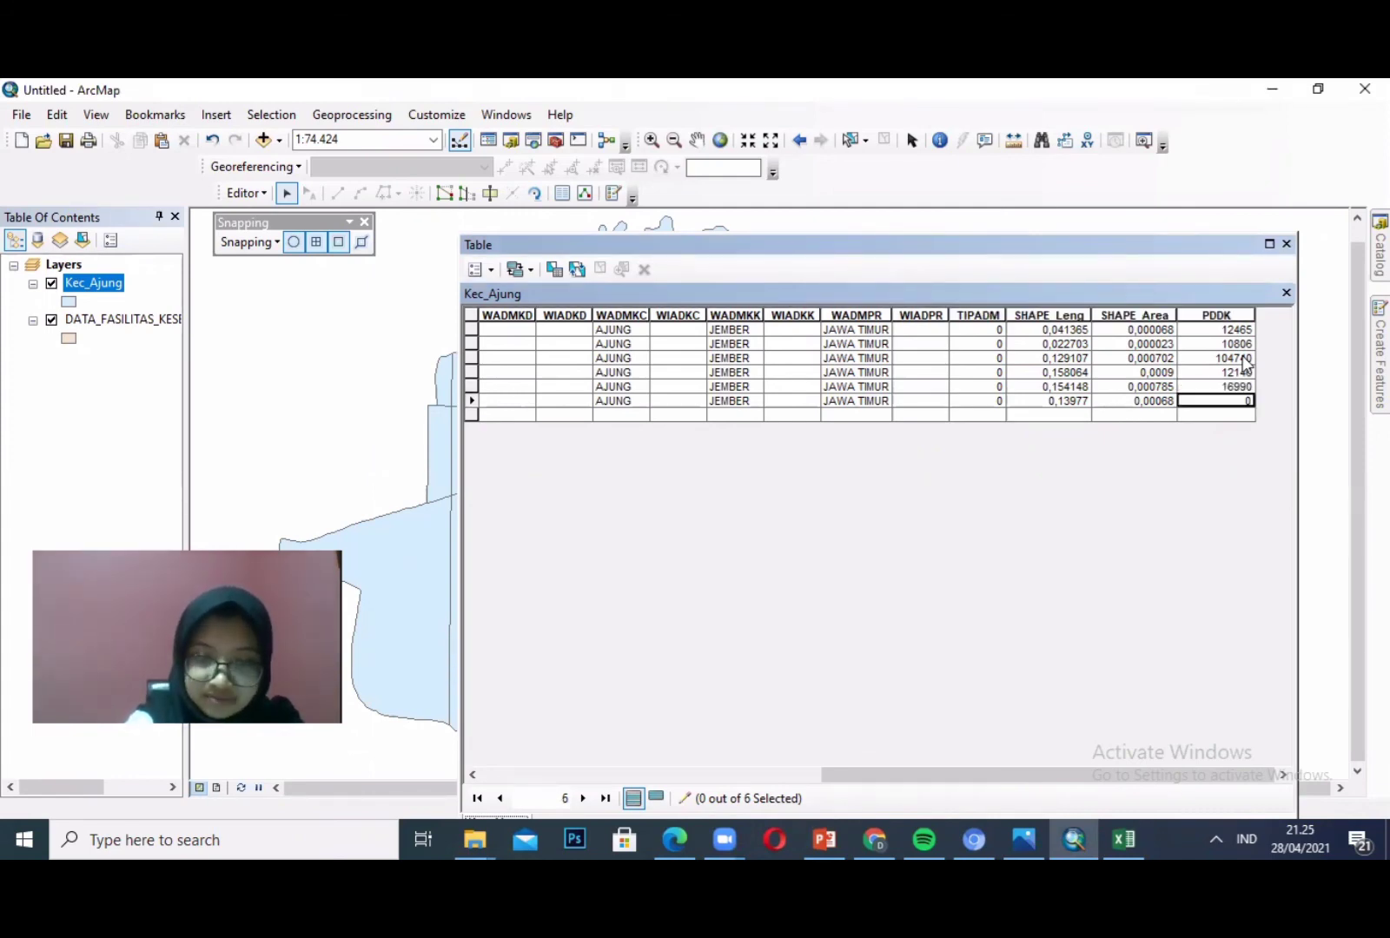
# - Set the PDDK value of the sixth Kec_Ajung record to 9849
pyautogui.write('9849')
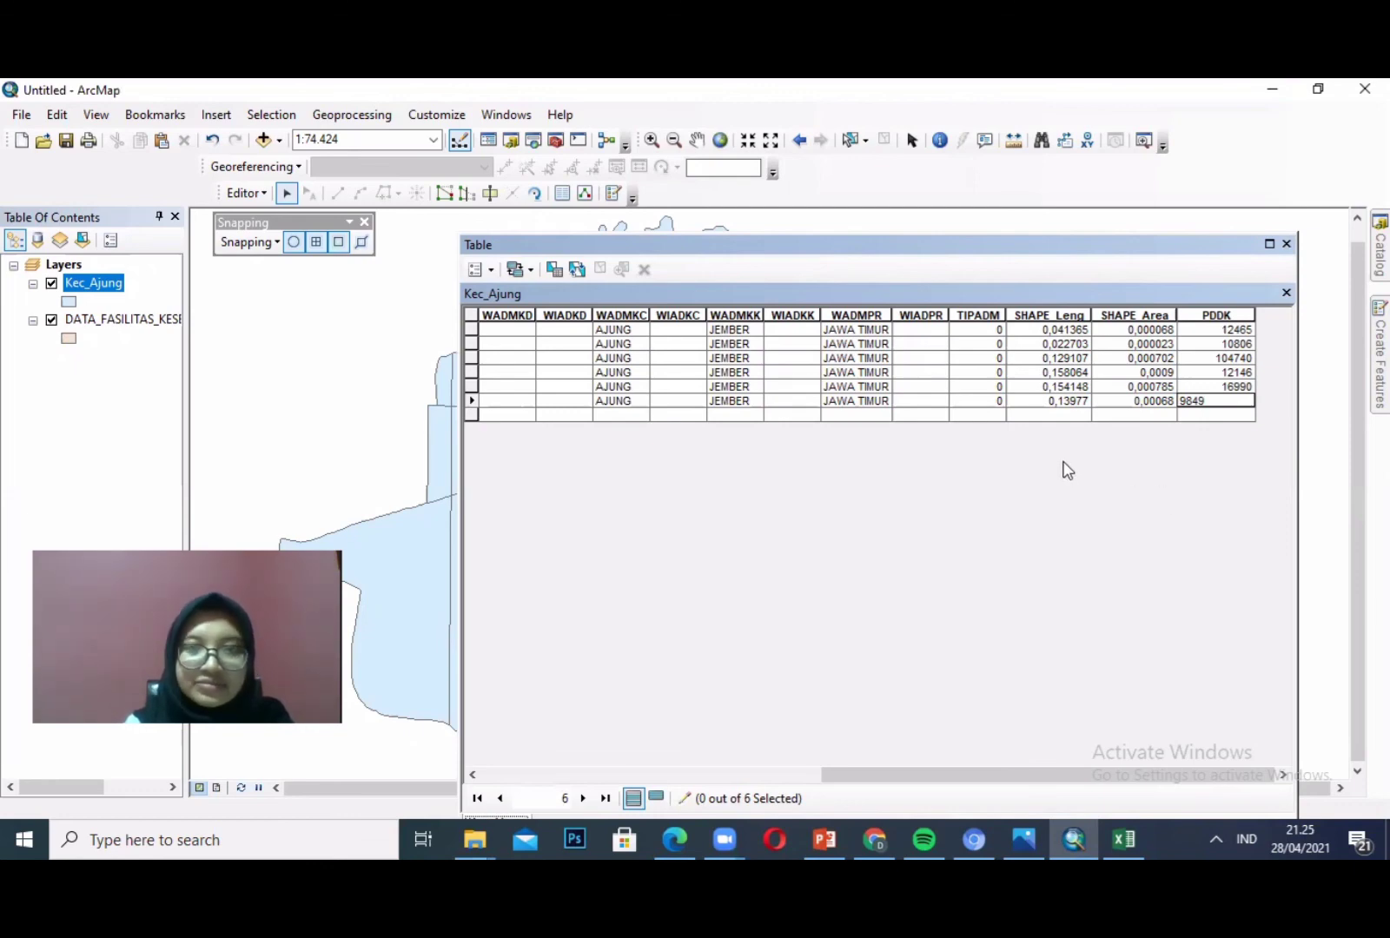
pyautogui.click(1235, 329)
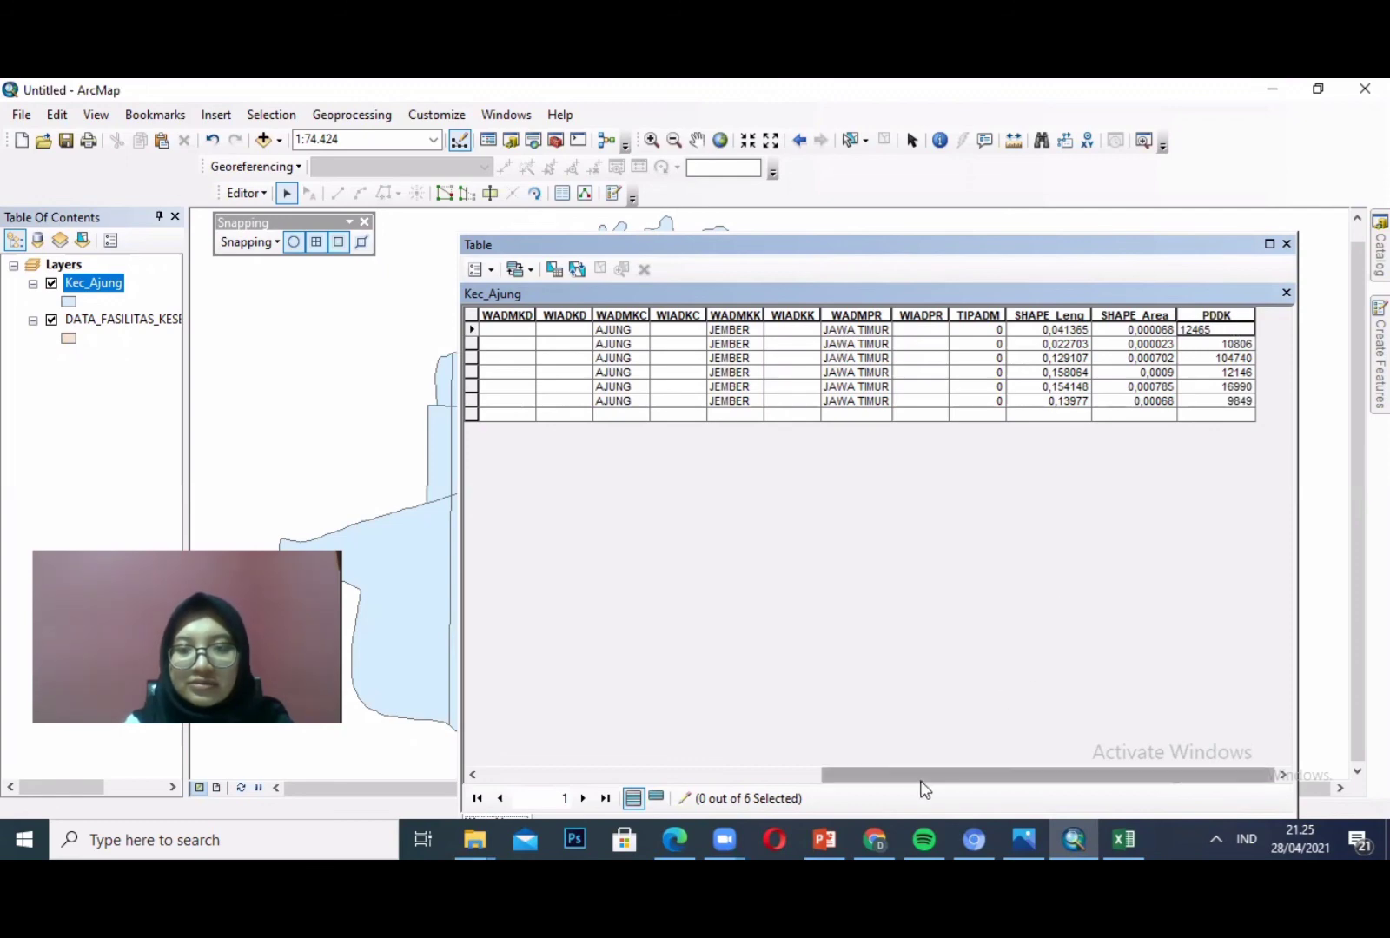
pyautogui.moveTo(923, 776); pyautogui.dragTo(616, 754)
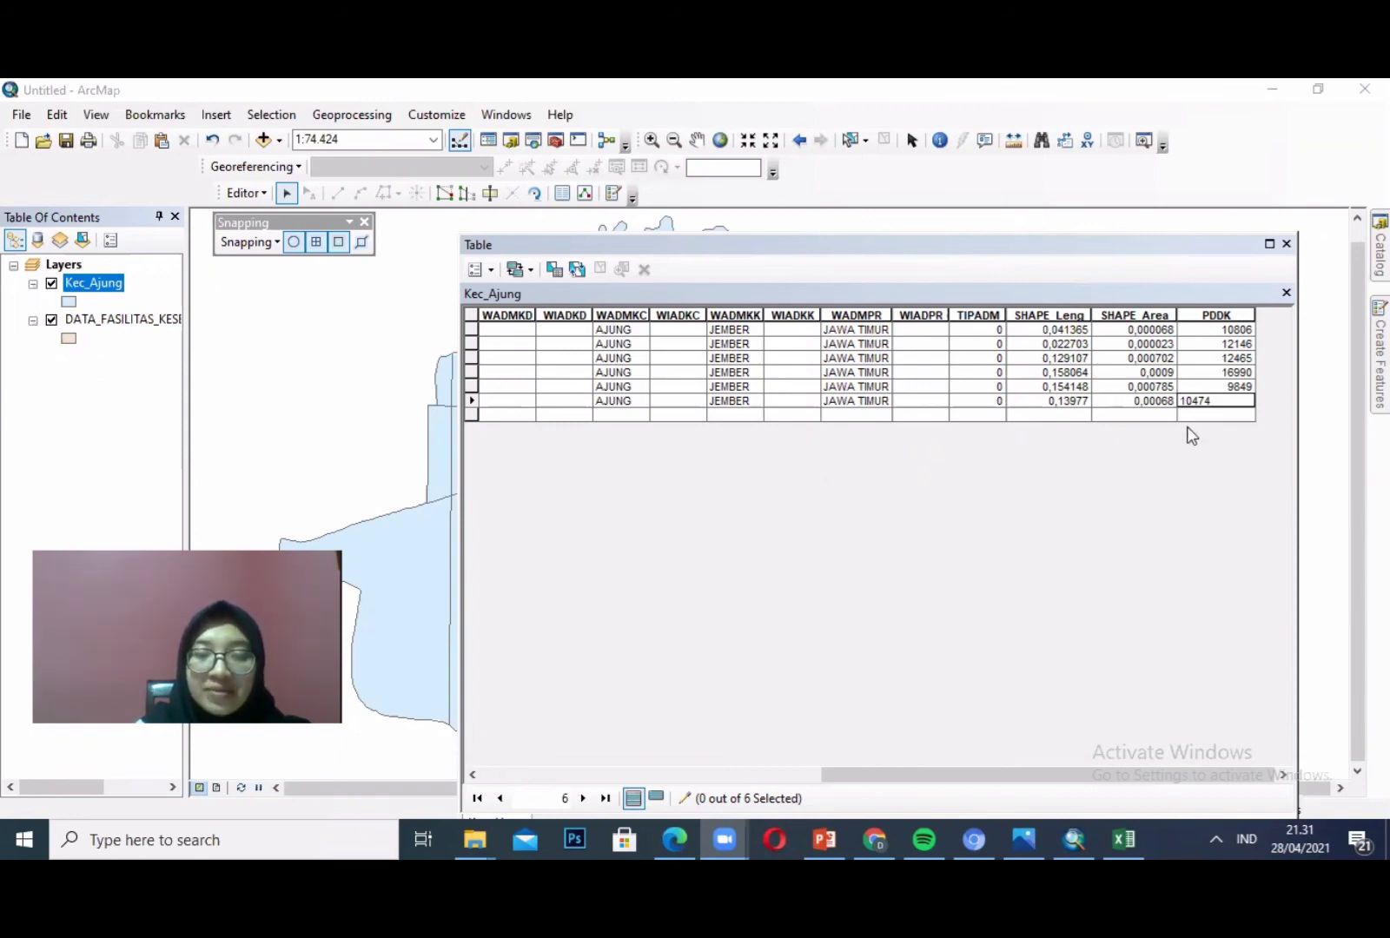
# - Stop the edit session and save the PDDK edits made to Kec_Ajung
pyautogui.click(258, 193)
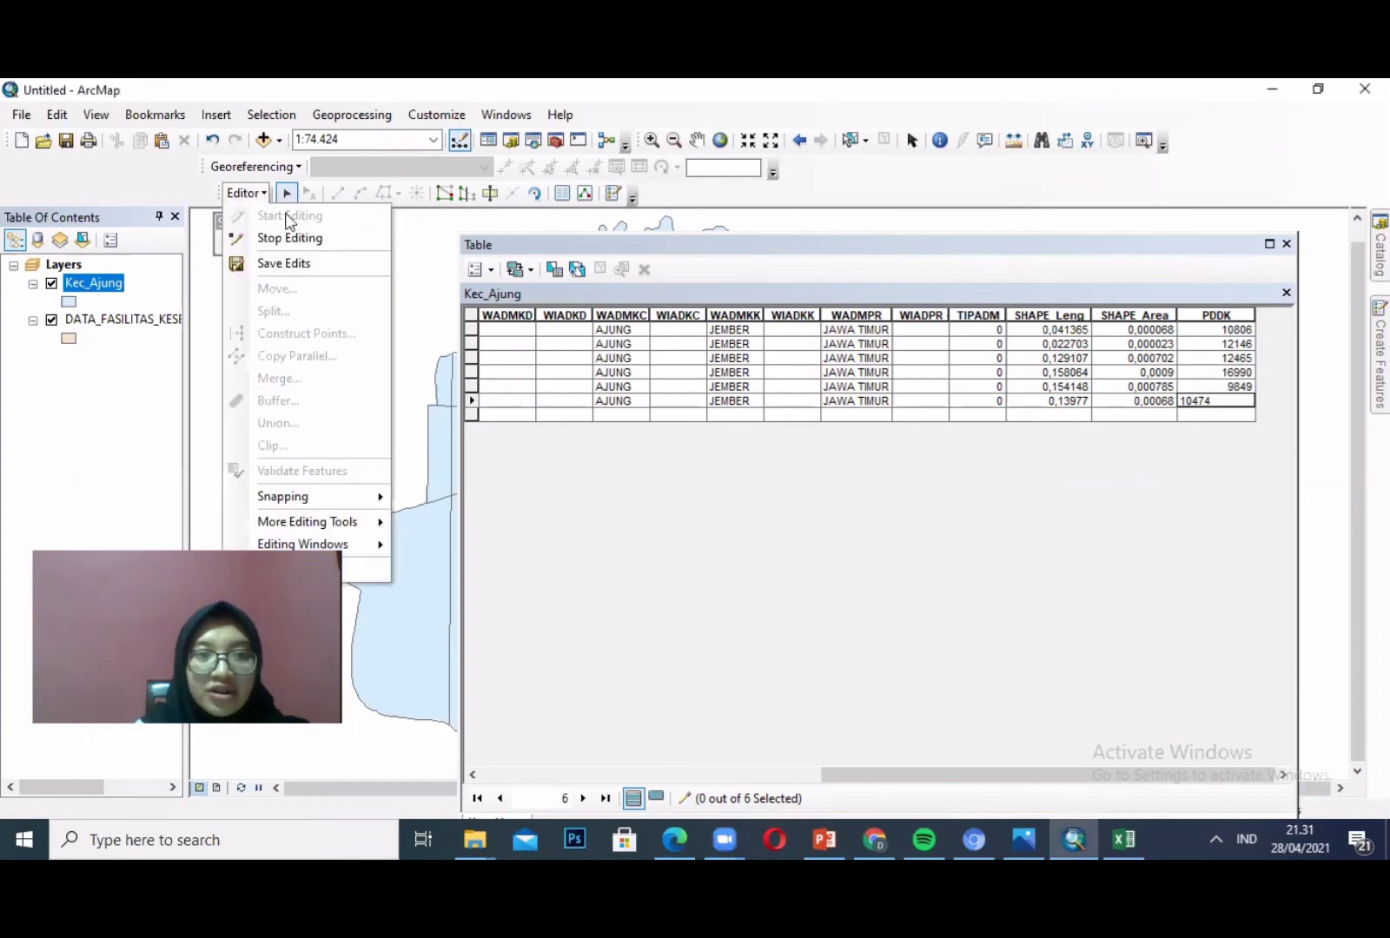
pyautogui.click(289, 237)
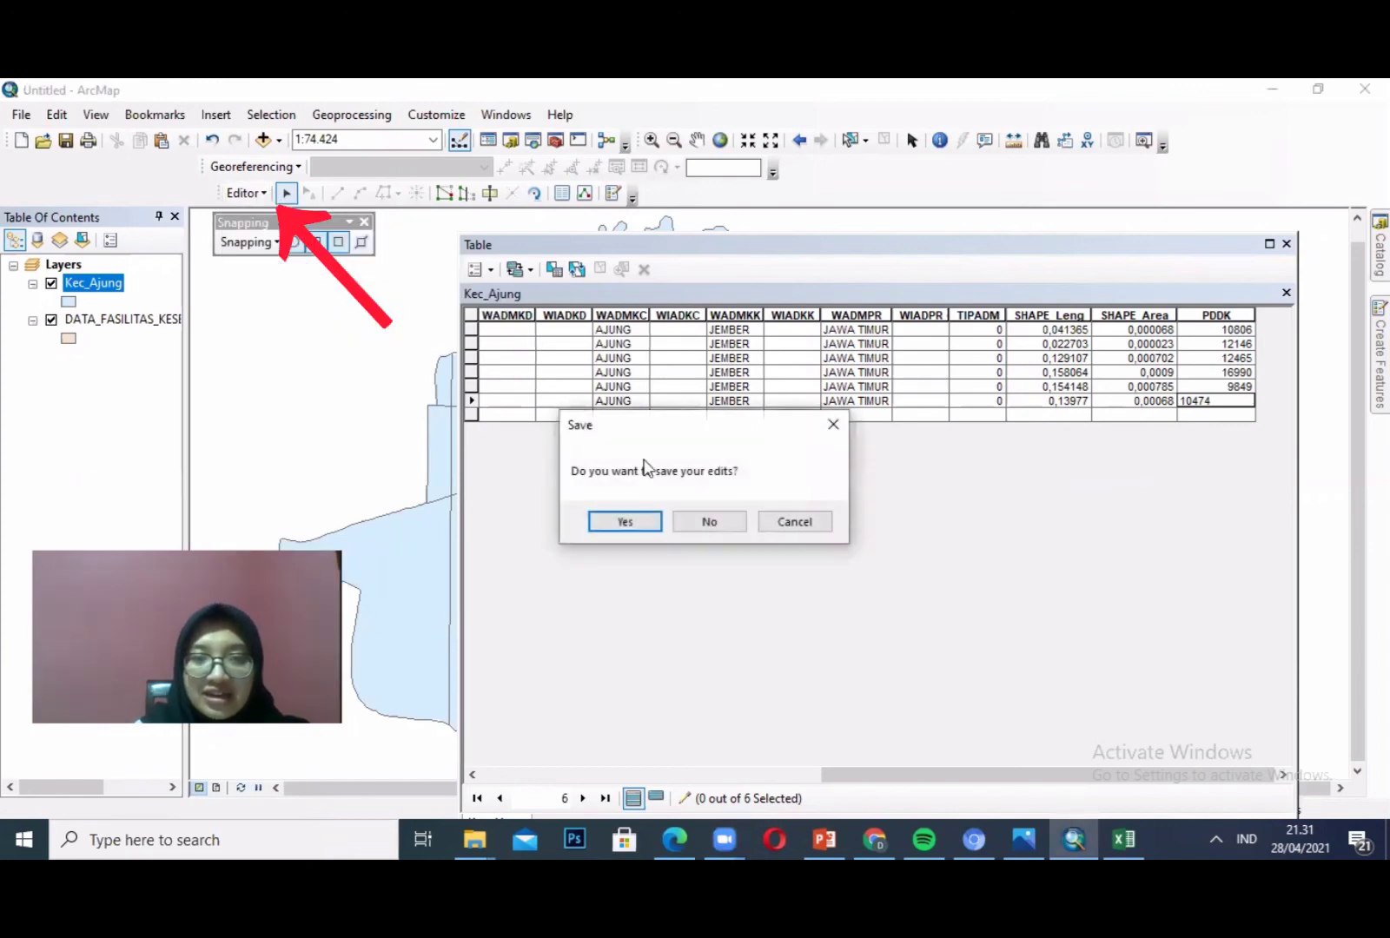
pyautogui.click(627, 522)
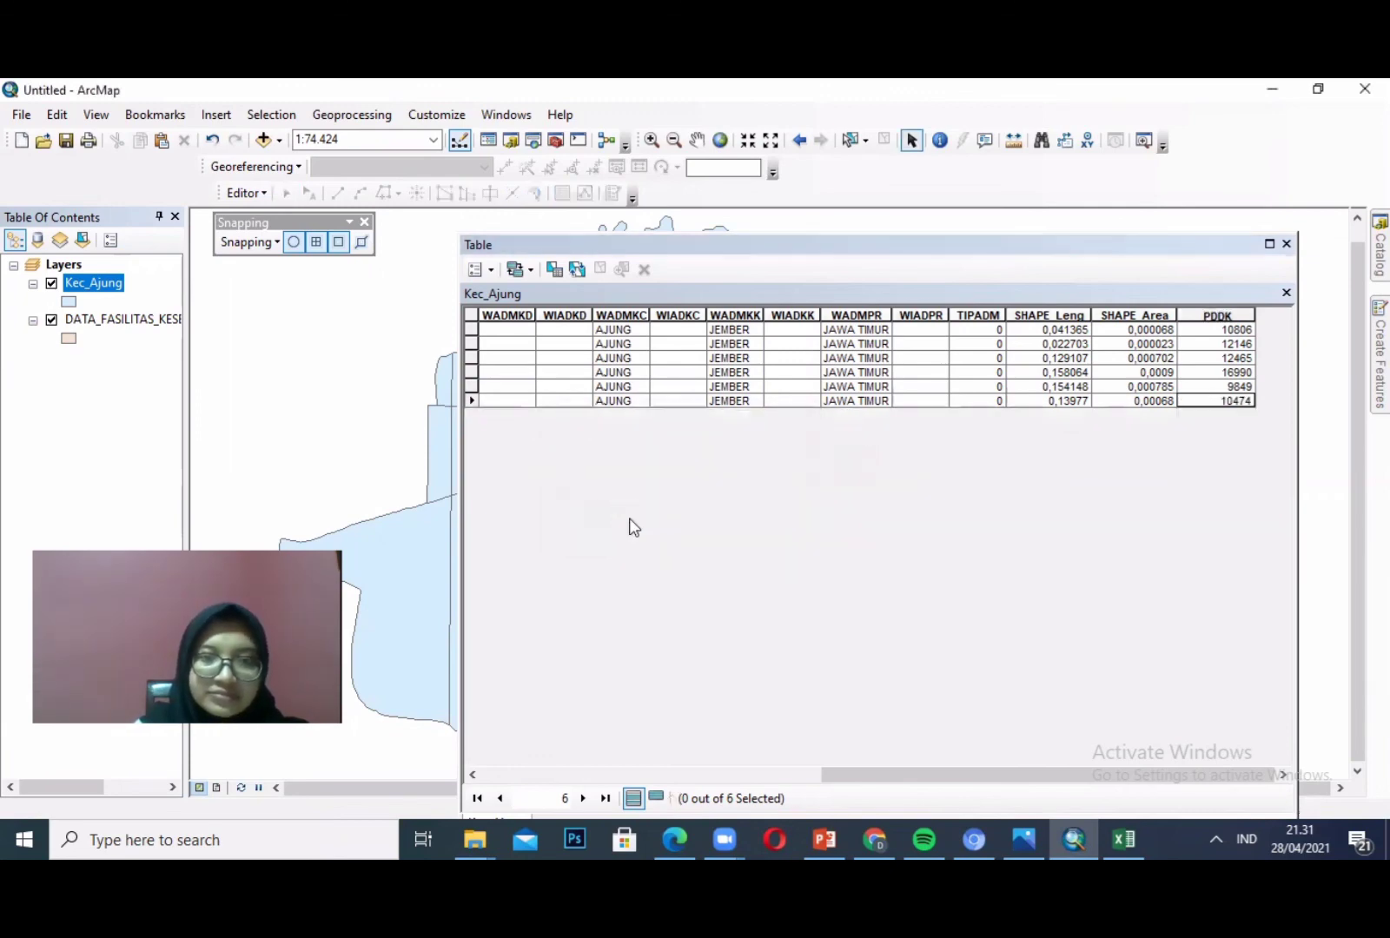
# - Close and reopen the Kec_Ajung attribute table to check the saved values in the PDDK column
pyautogui.moveTo(914, 772); pyautogui.dragTo(1120, 749)
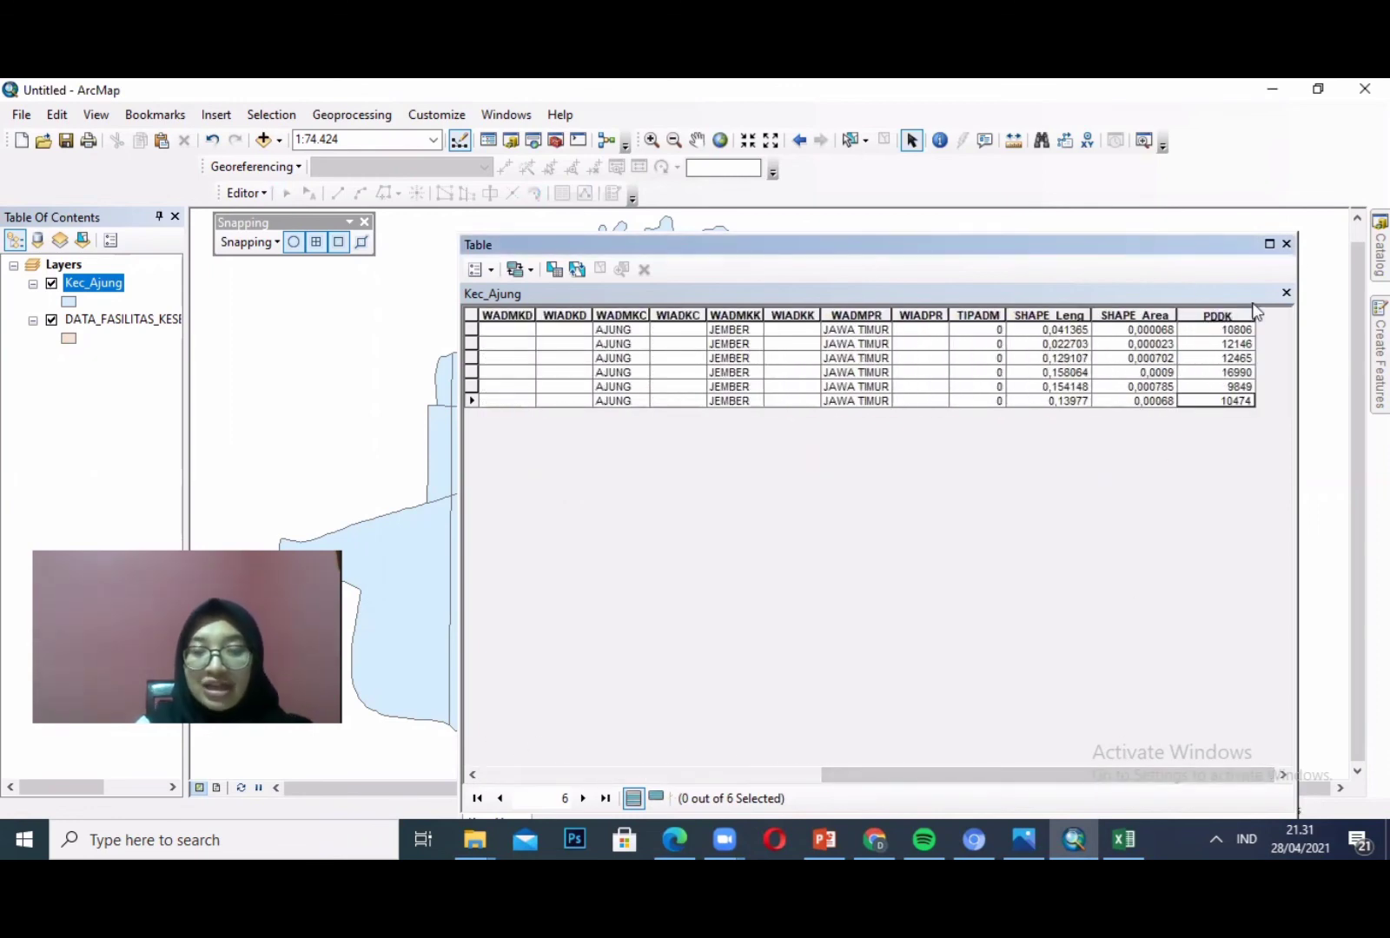
pyautogui.click(1286, 244)
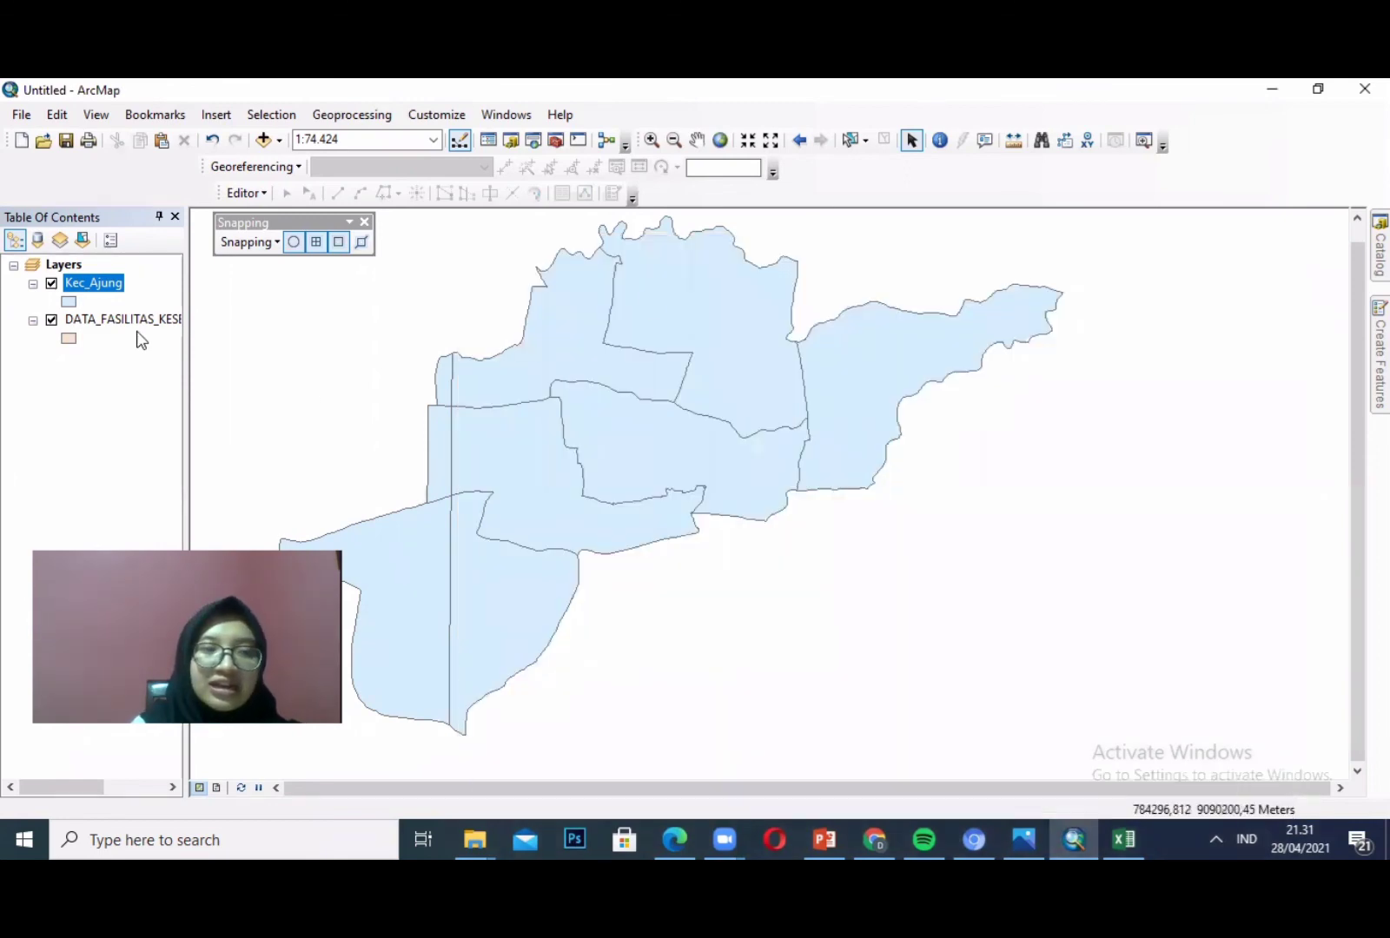
pyautogui.rightClick(103, 280)
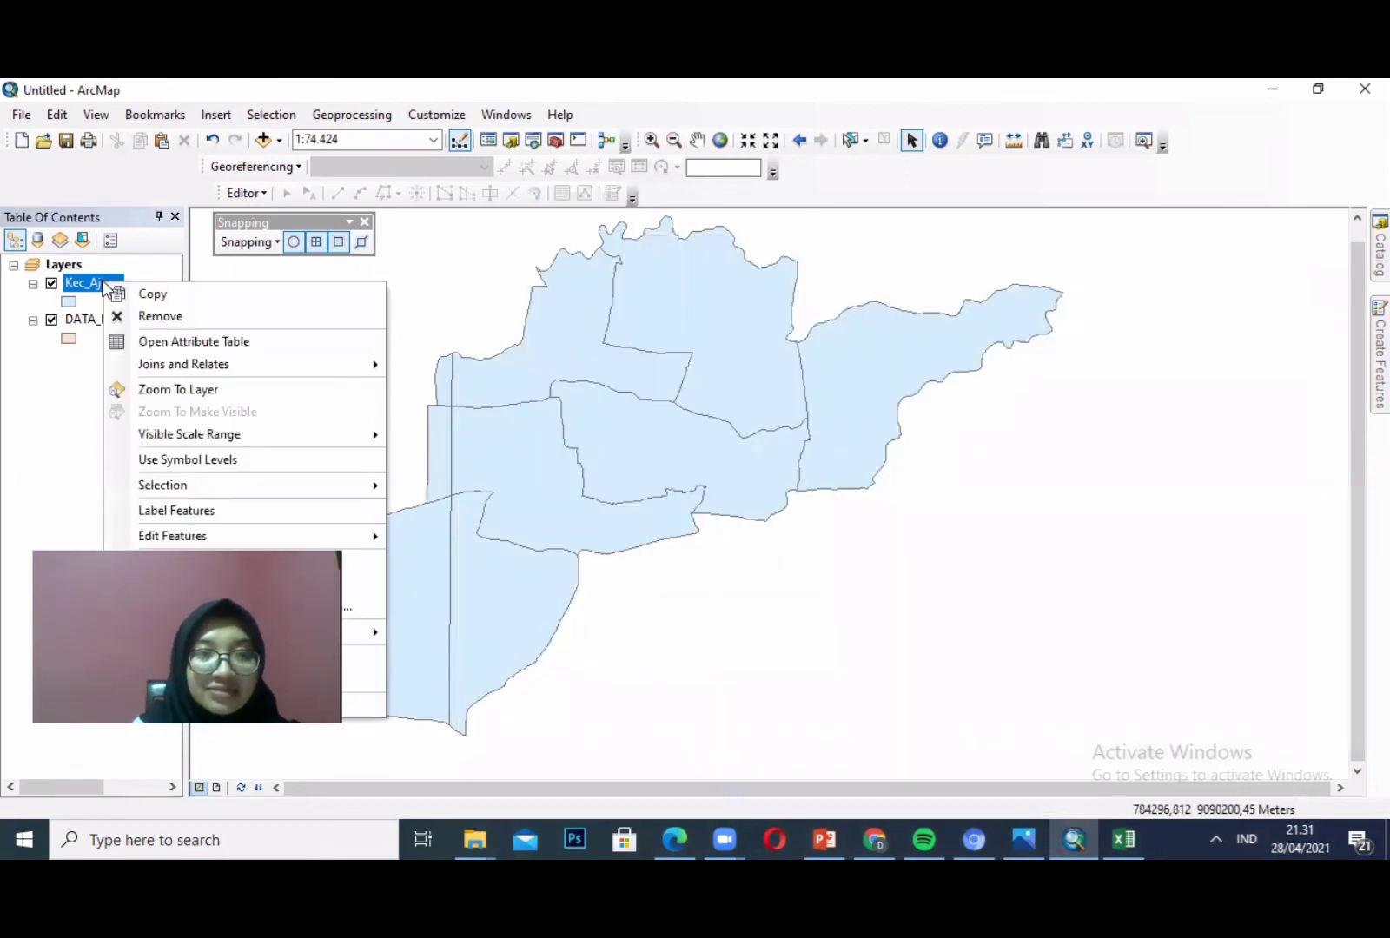
pyautogui.click(185, 341)
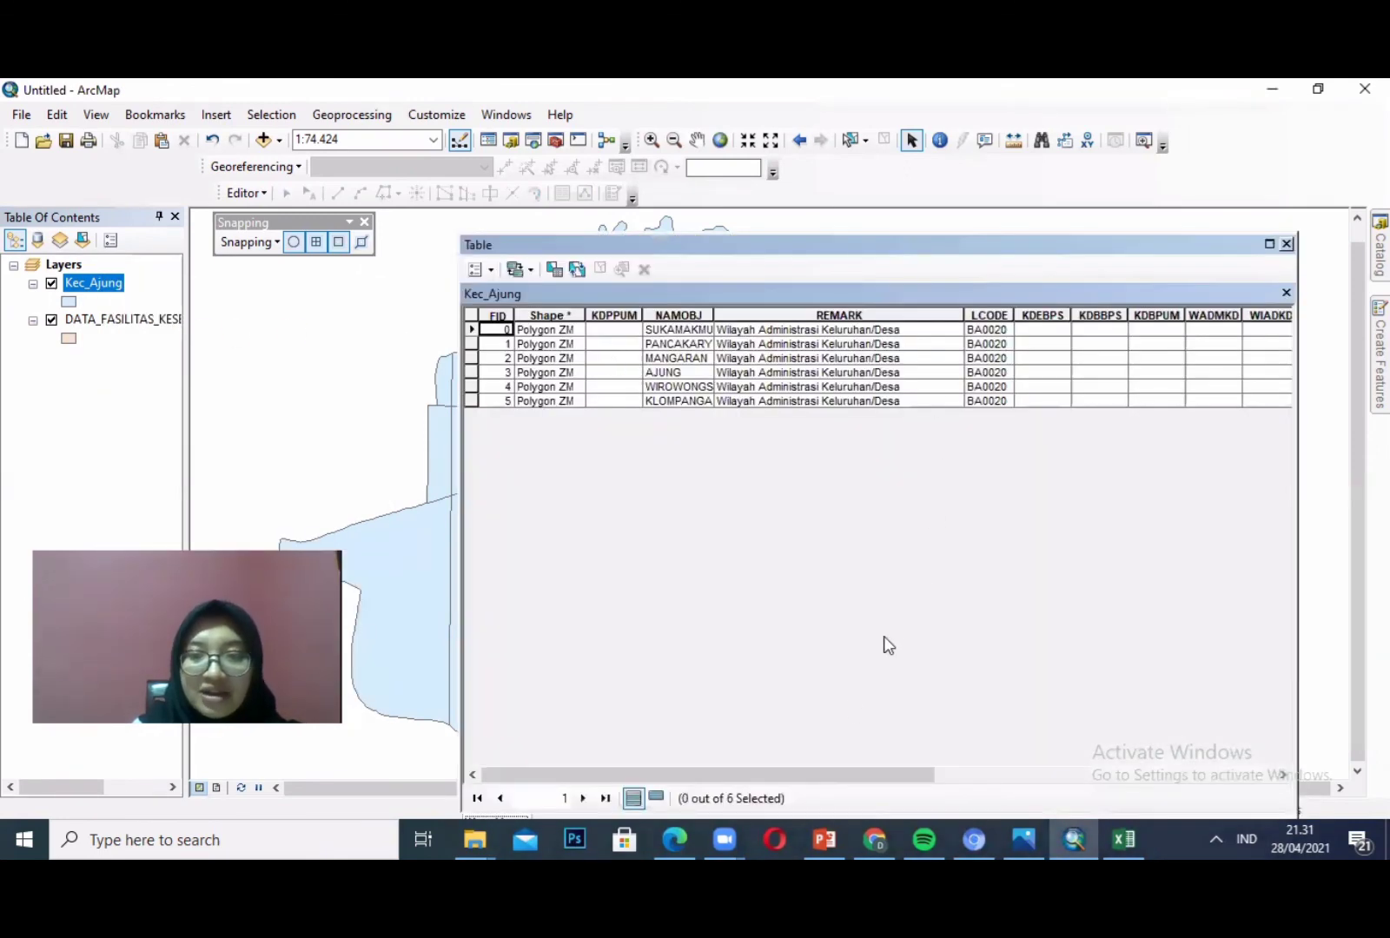
pyautogui.moveTo(835, 775); pyautogui.dragTo(1118, 791)
pyautogui.moveTo(934, 776); pyautogui.dragTo(1309, 766)
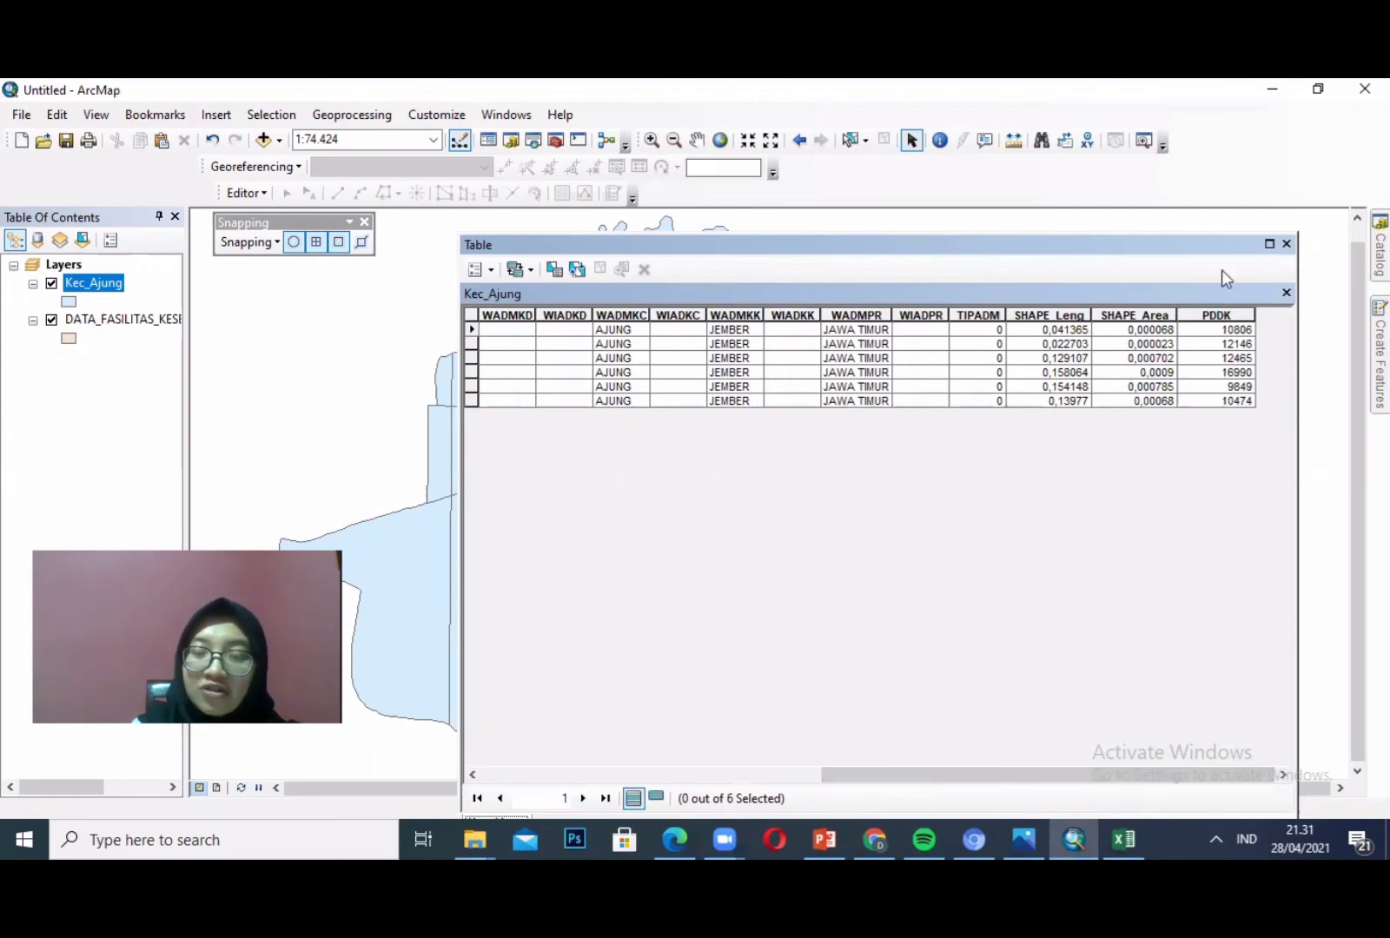